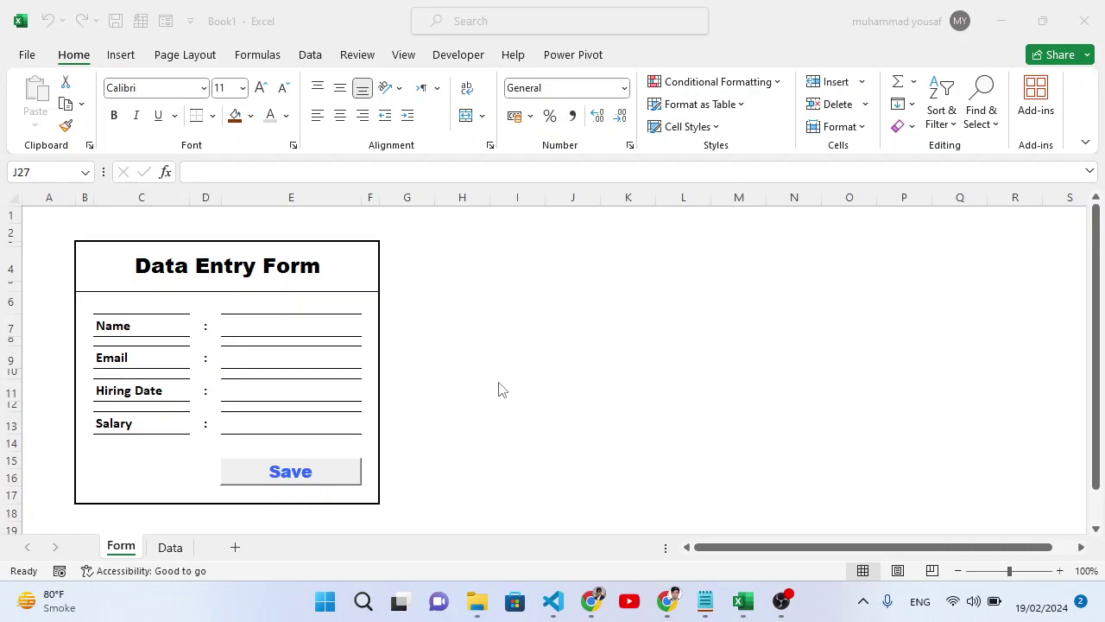
Check the empty Data sheet, then enter the first employee's name and email on the form.
left_click(142, 327)
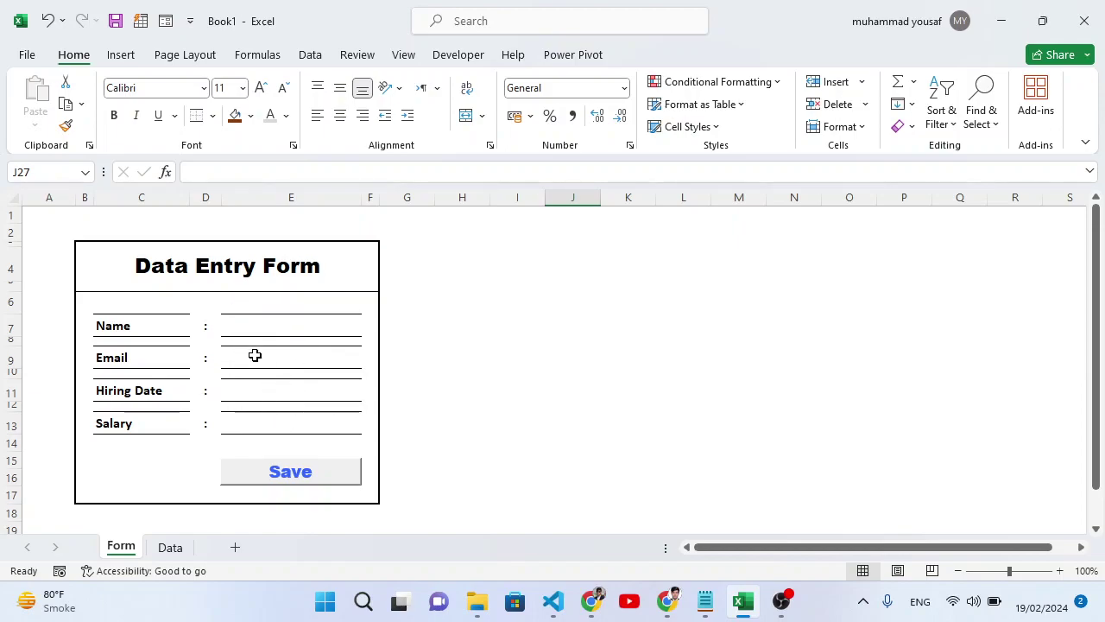
left_click(170, 548)
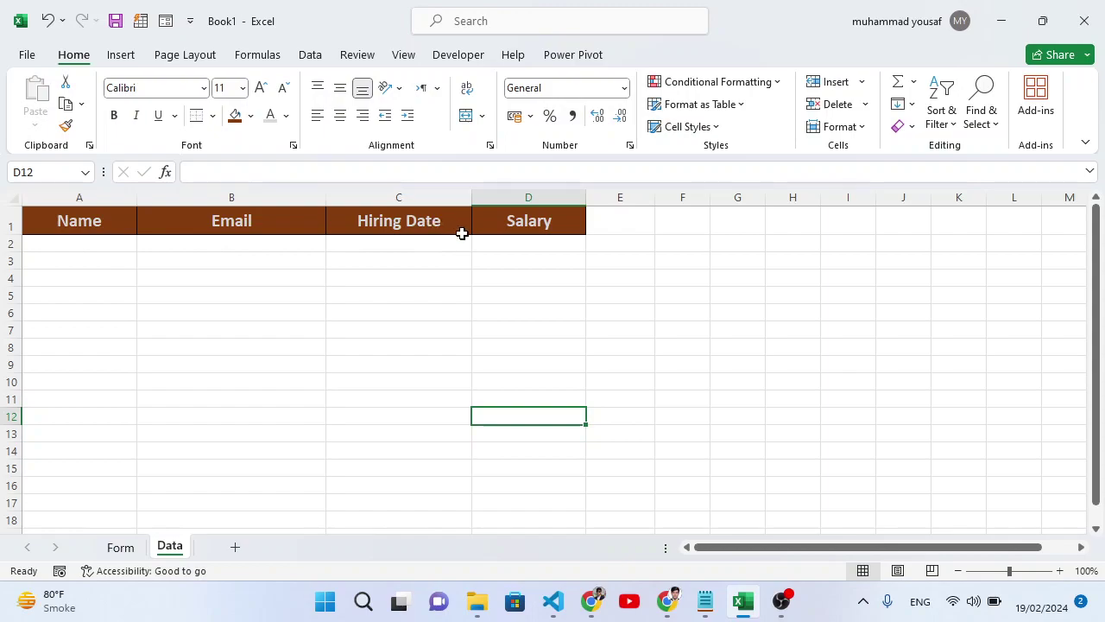
left_click(122, 547)
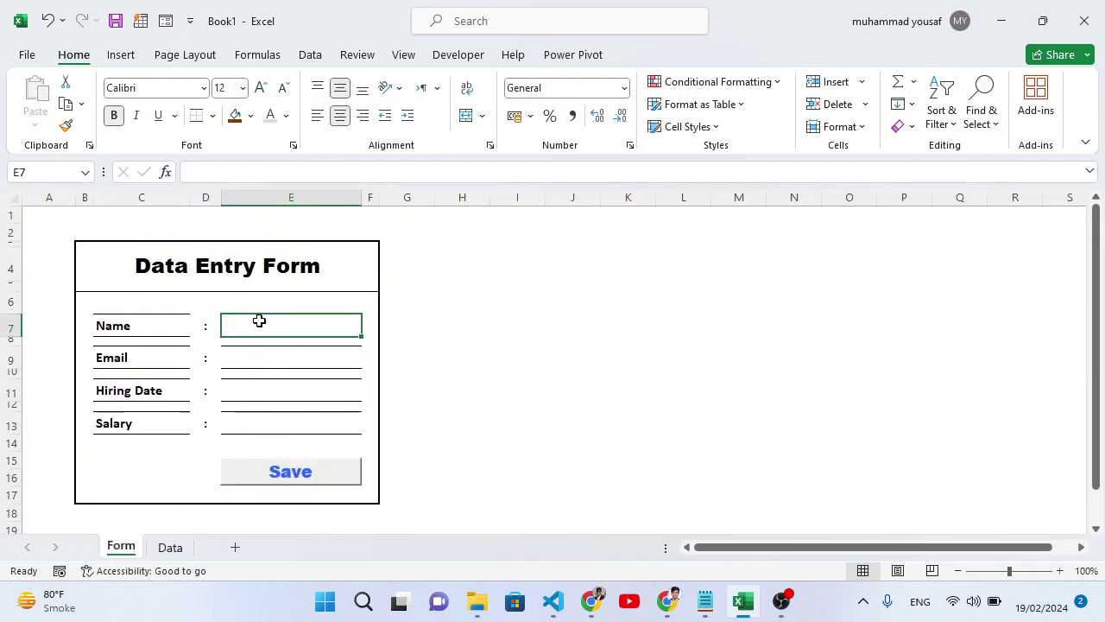
type("Yousaf")
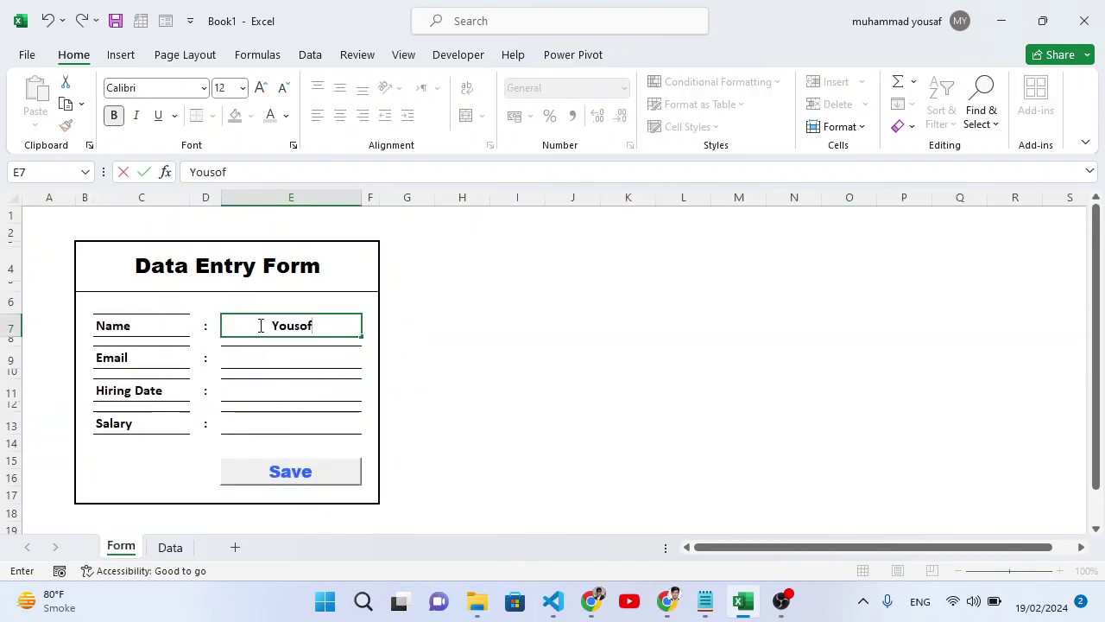
key("Return")
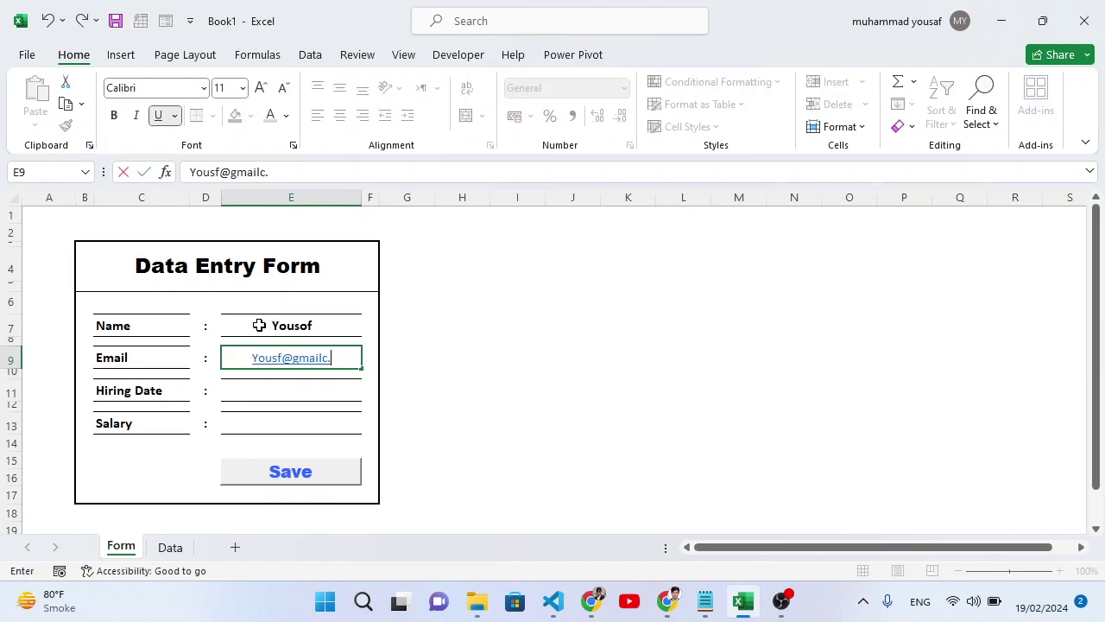
key("Return")
key("Return")
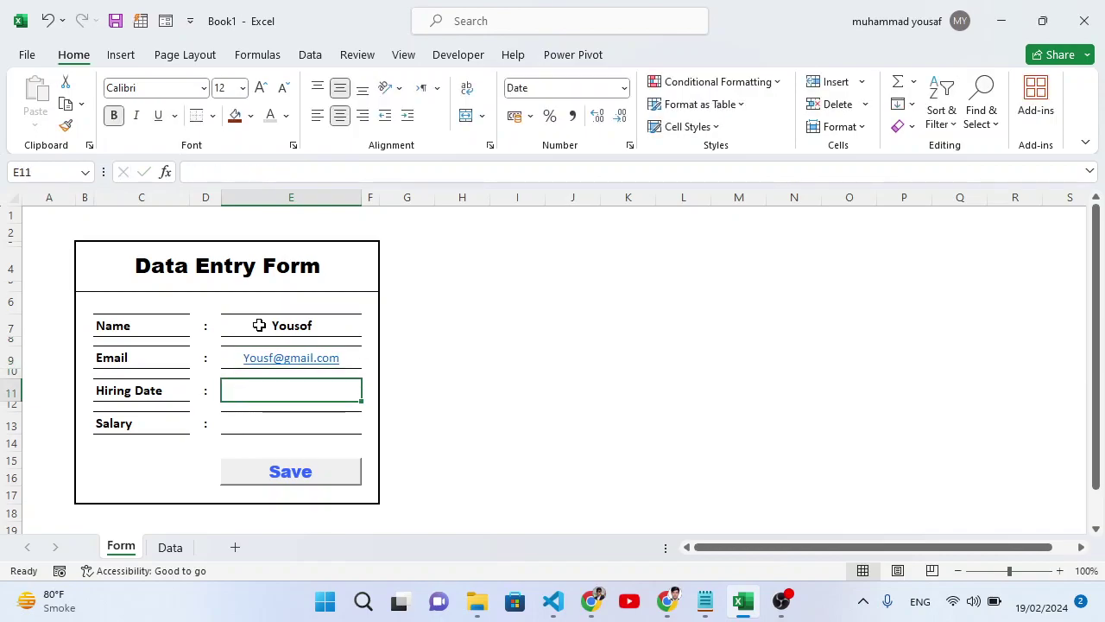
Enter hiring date 3-3-24 and salary 3000, save the record, and check the Data sheet.
type("3-3-24")
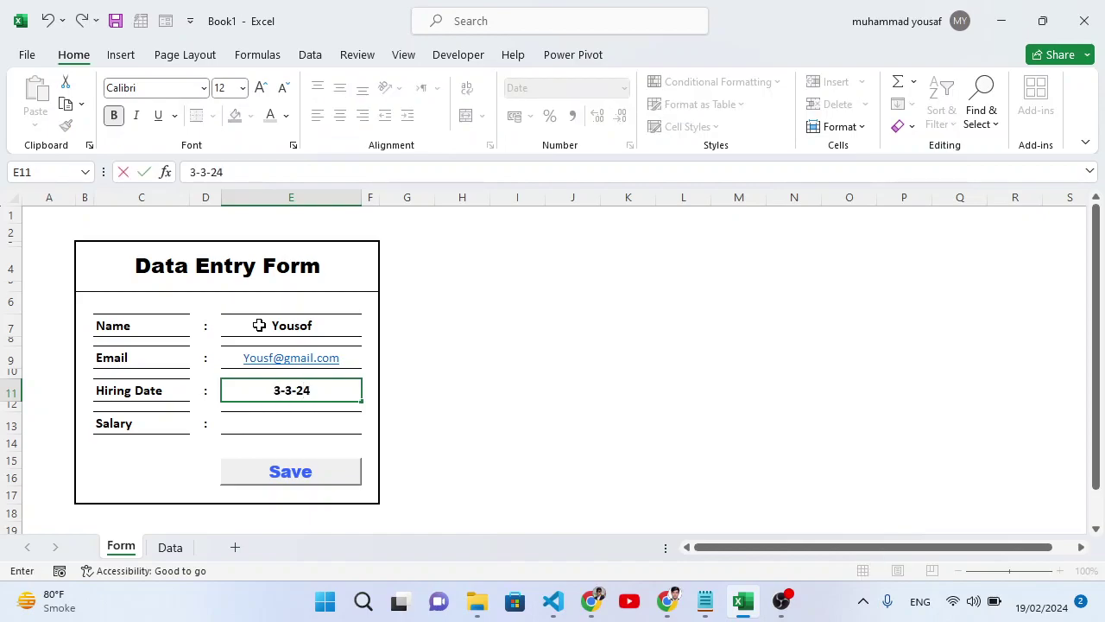
key("Return")
key("Return")
key("Up")
key("Down")
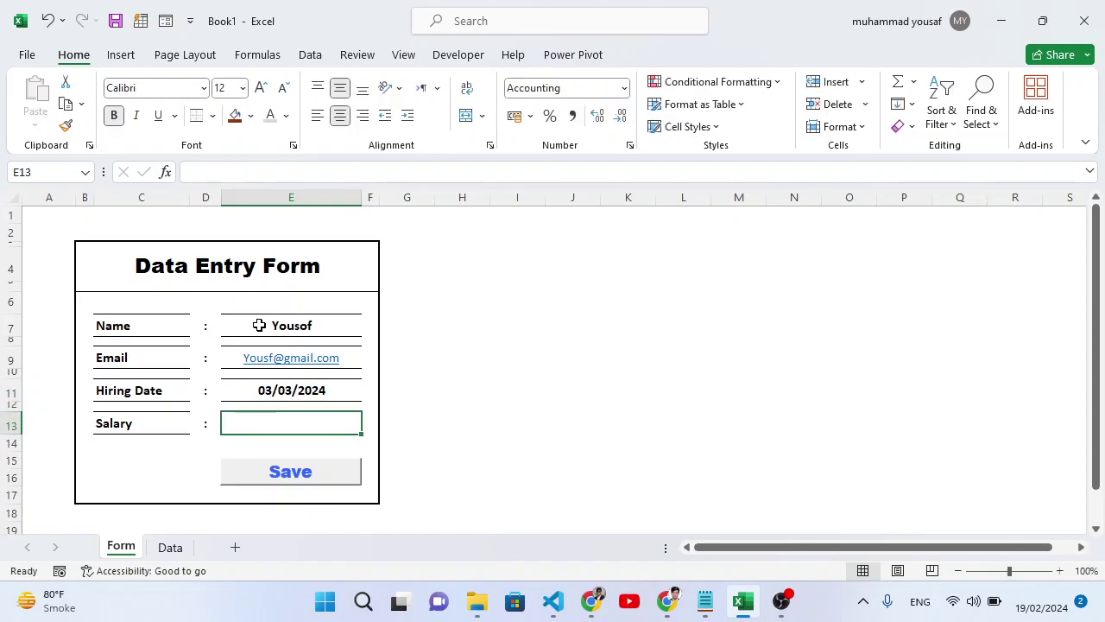
type("3000")
key("Return")
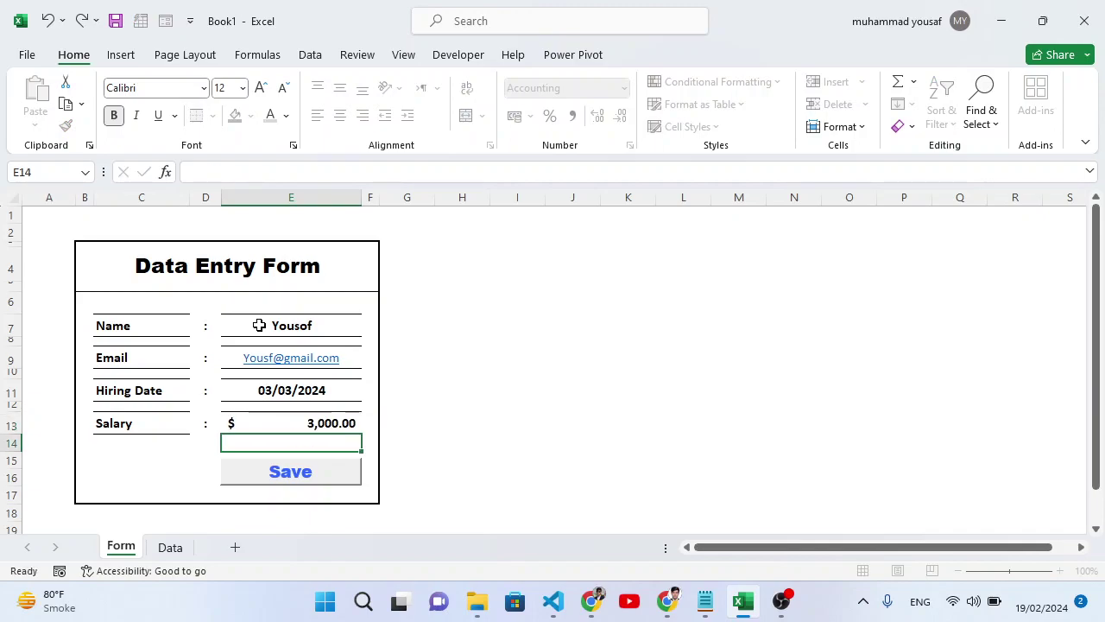
key("Up")
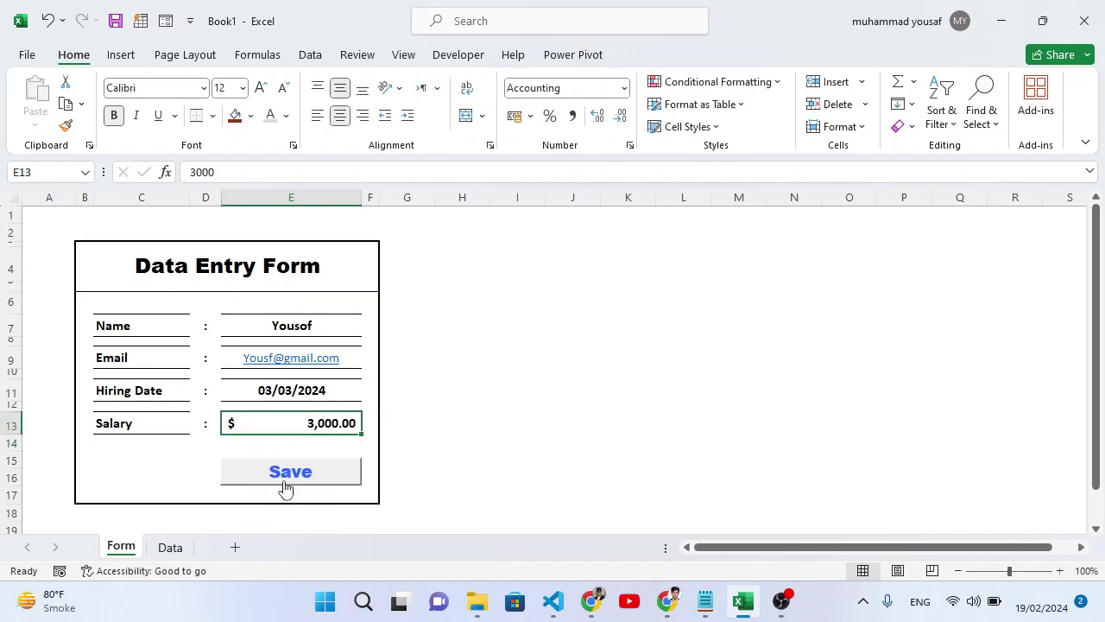
left_click(282, 480)
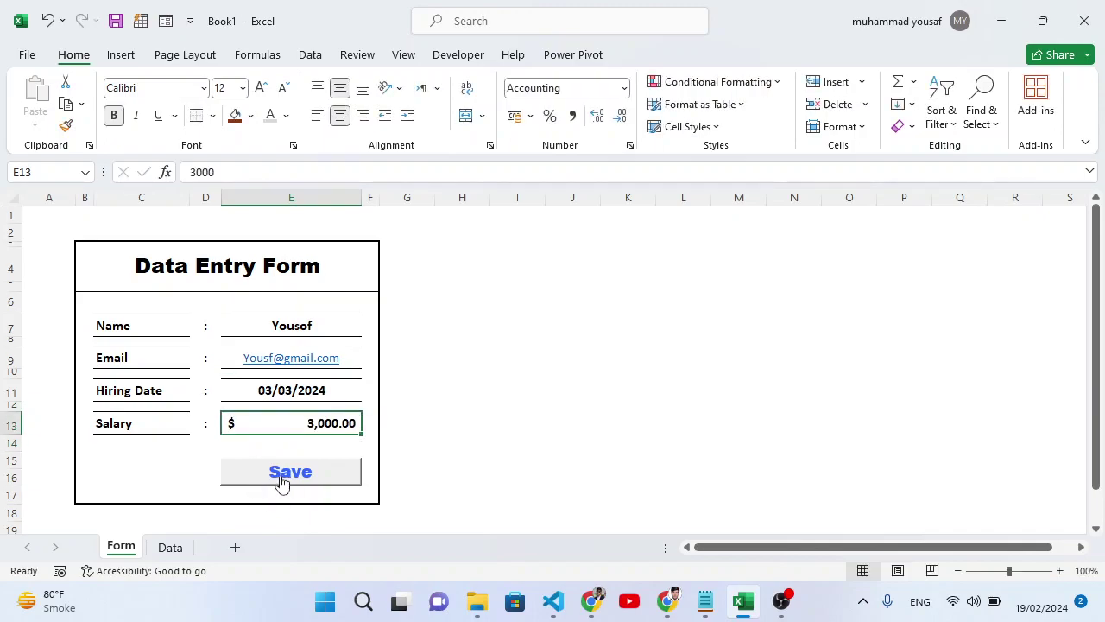
left_click(170, 547)
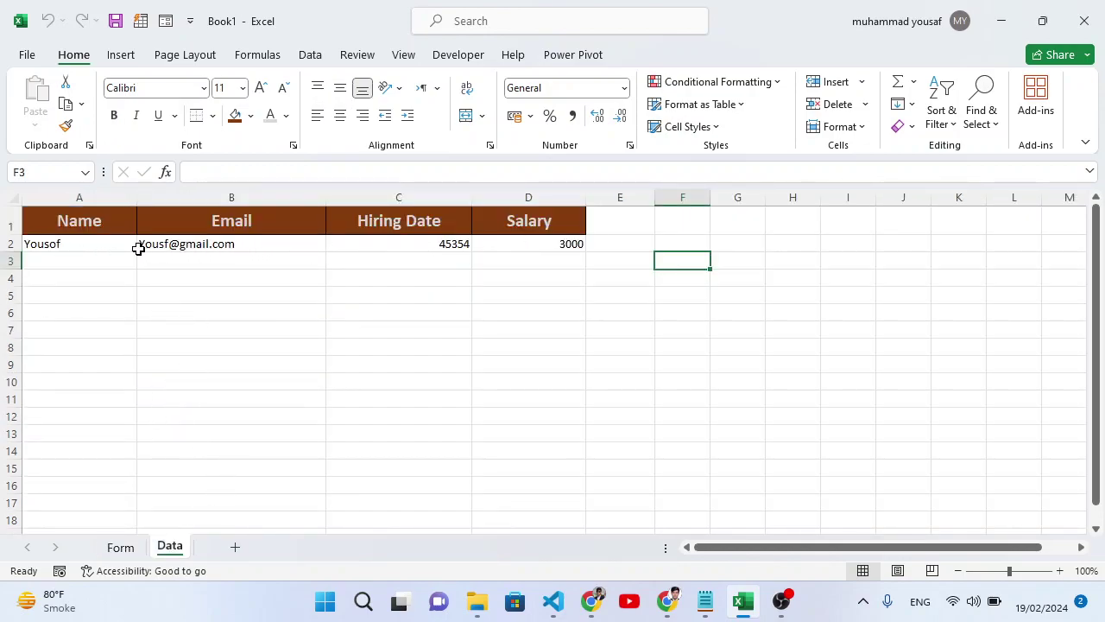
On the form, enter the second employee's name and email address.
left_click(121, 548)
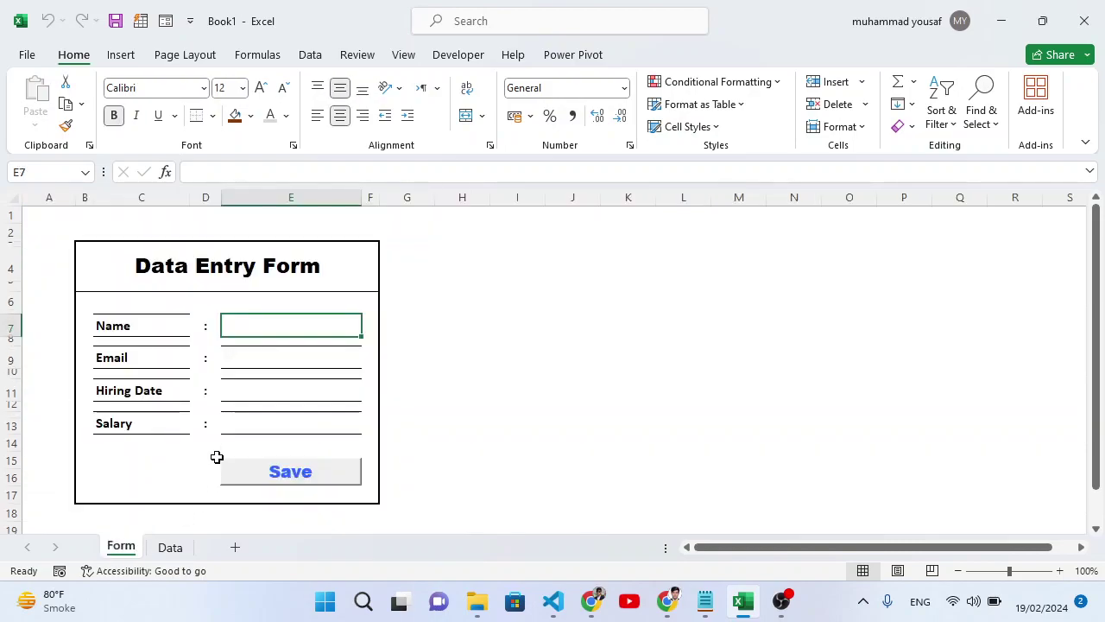
type("Arif")
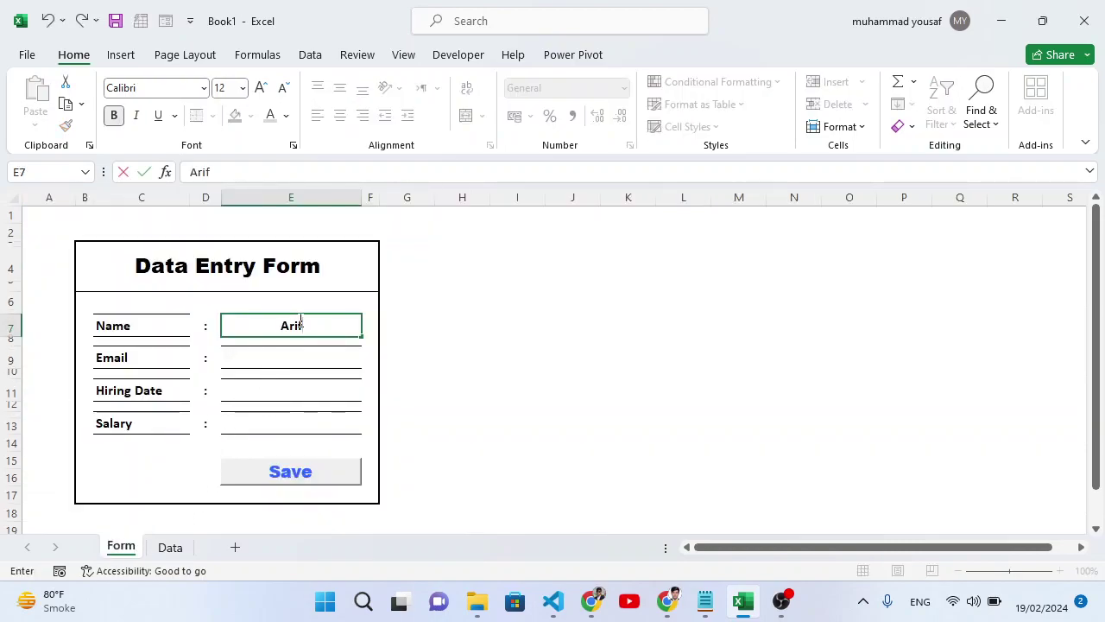
key("Return")
key("Return")
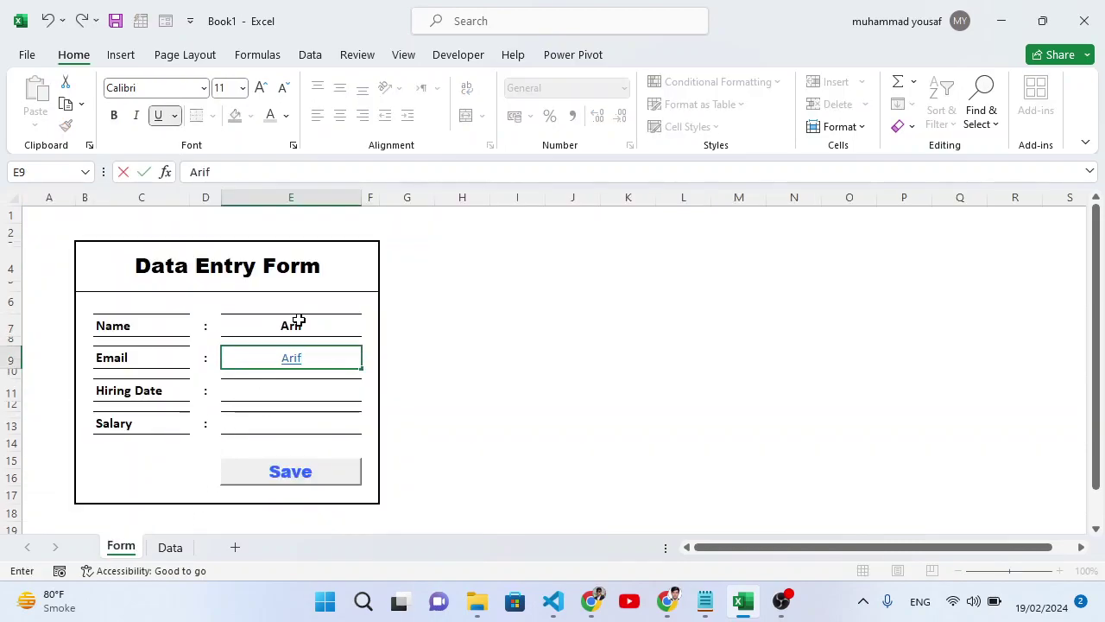
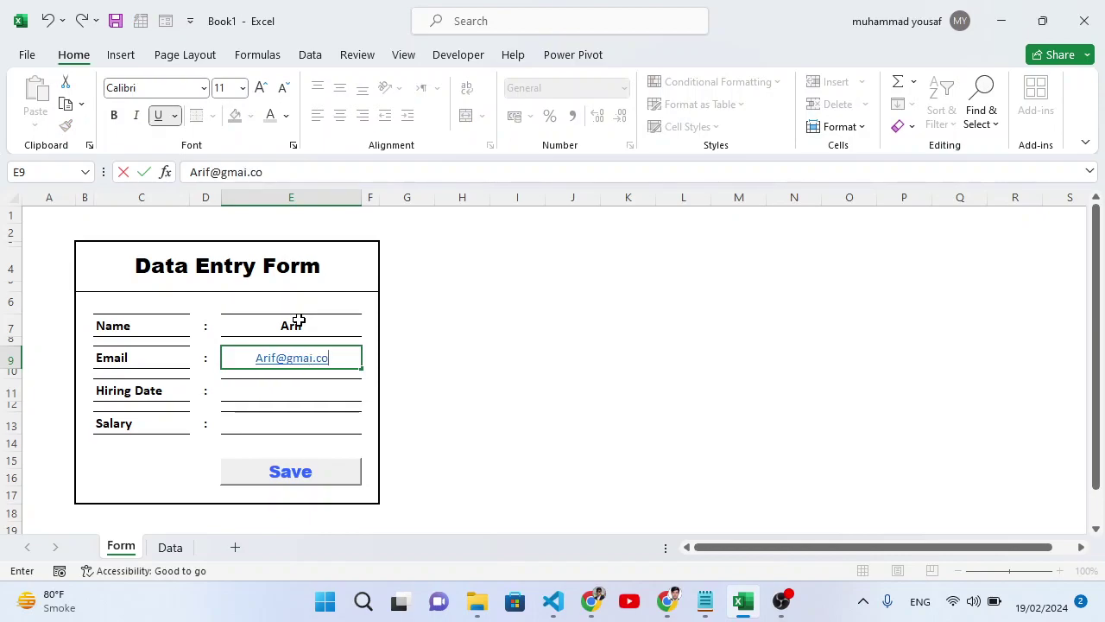
key("Return")
key("Return")
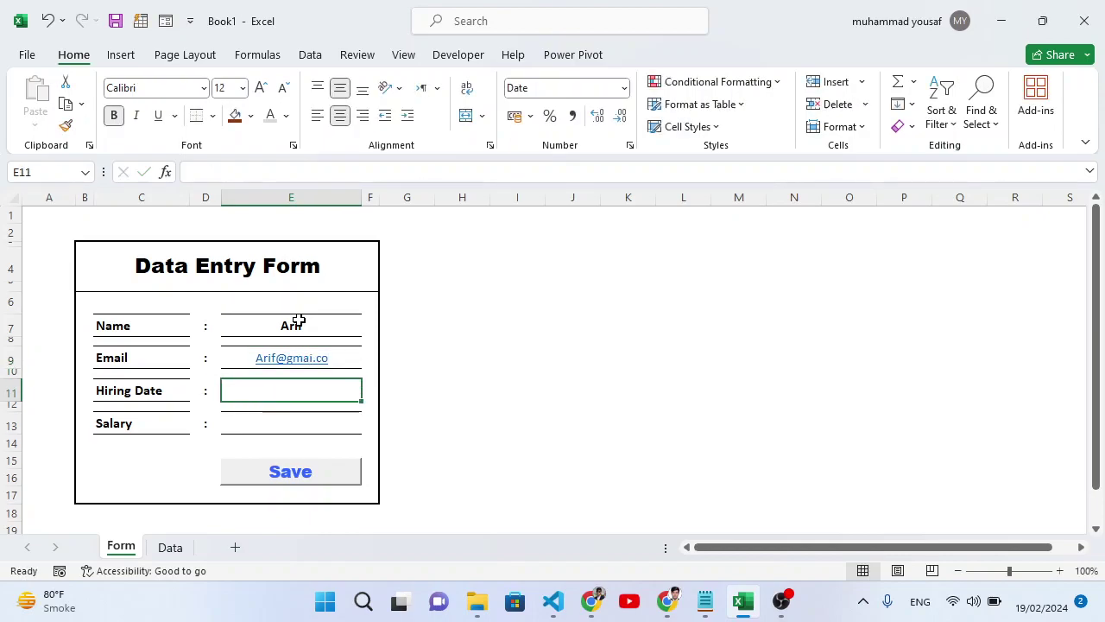
Enter hiring date 2-2-24 and salary 2000, save, and verify row 3 on the Data sheet.
type("2-2-")
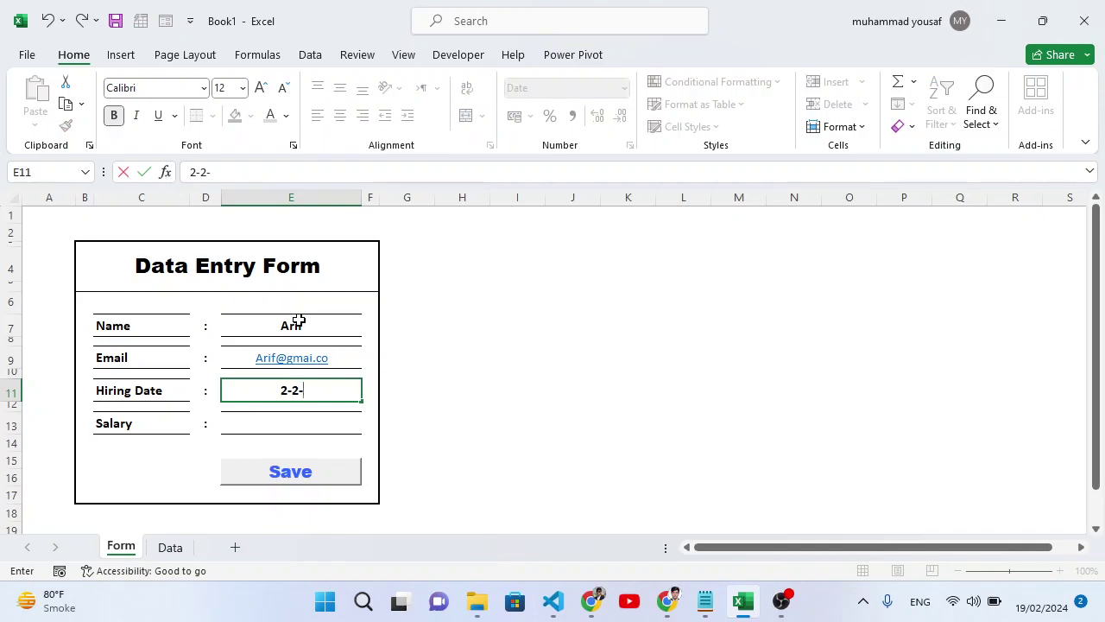
type("24")
key("Return")
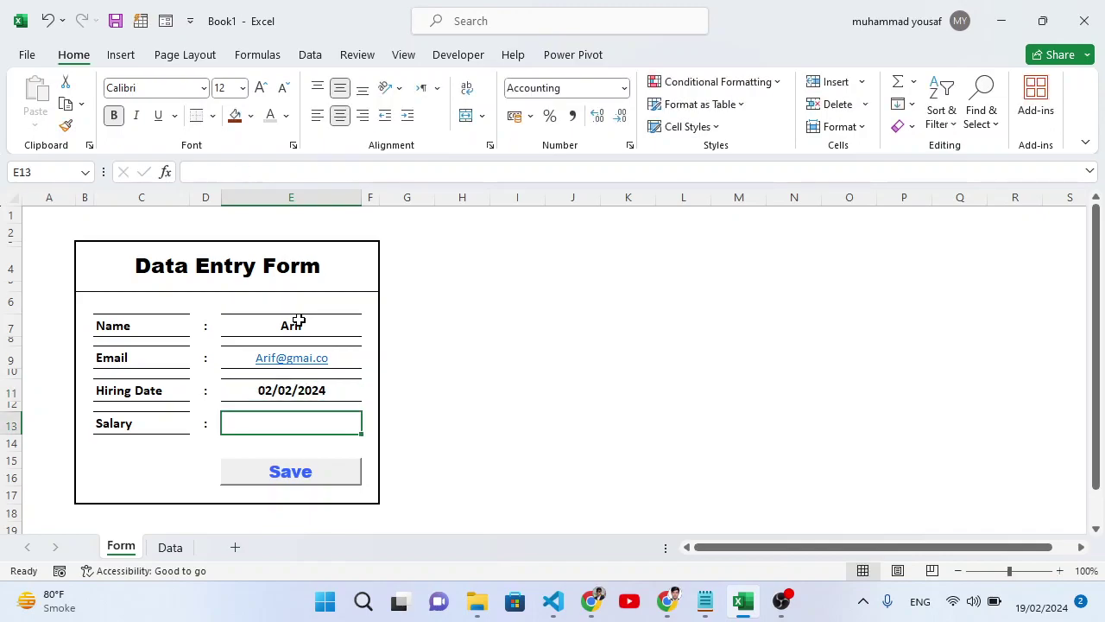
type("2000")
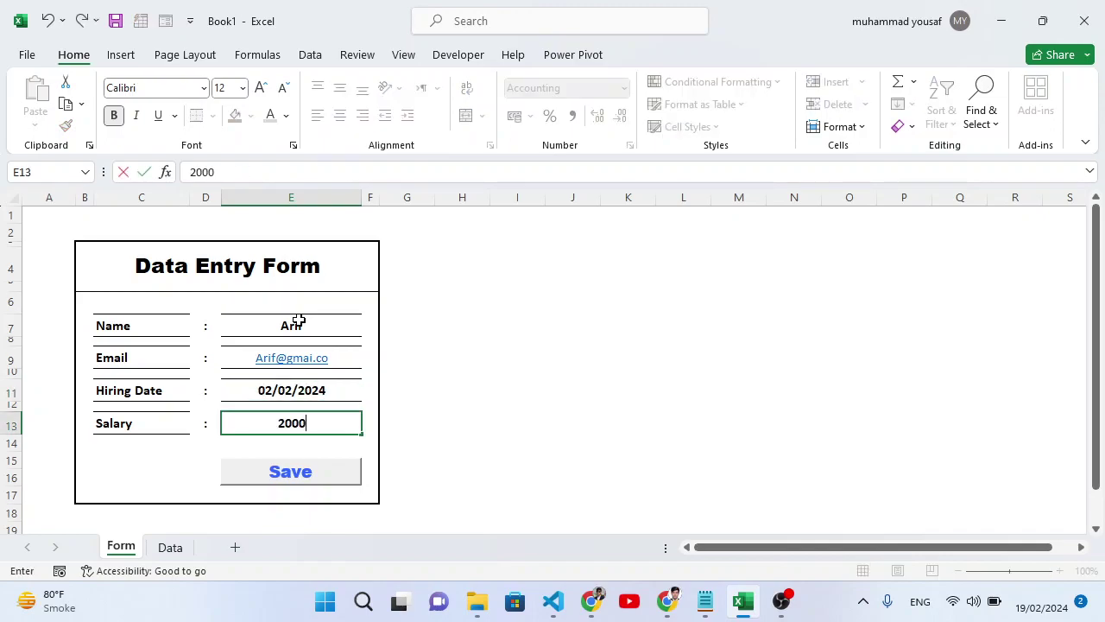
key("Return")
left_click(277, 471)
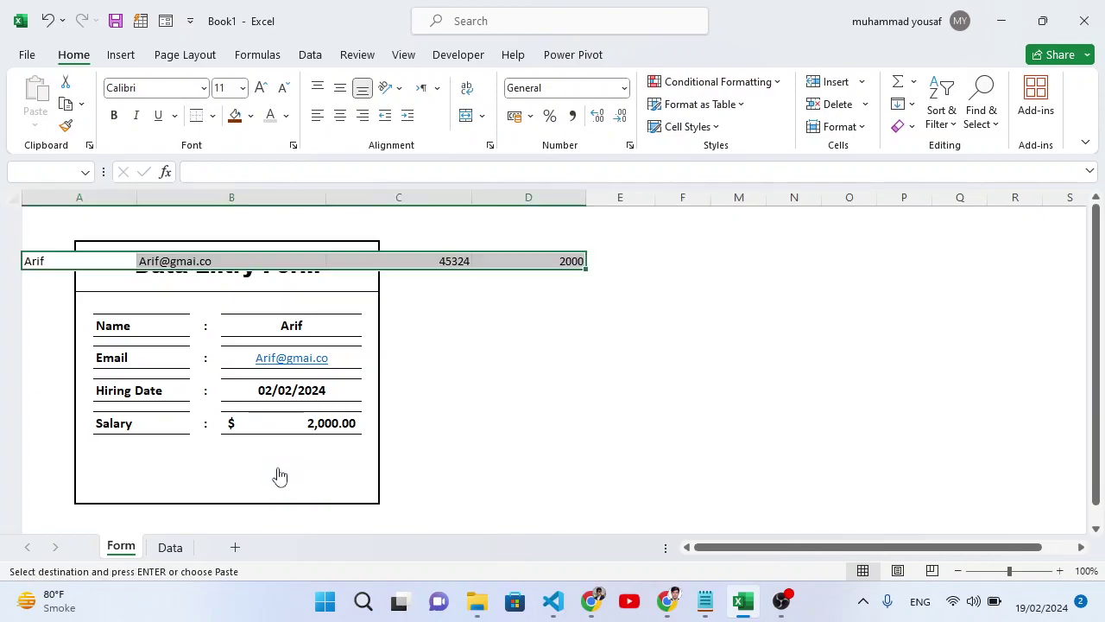
left_click(170, 546)
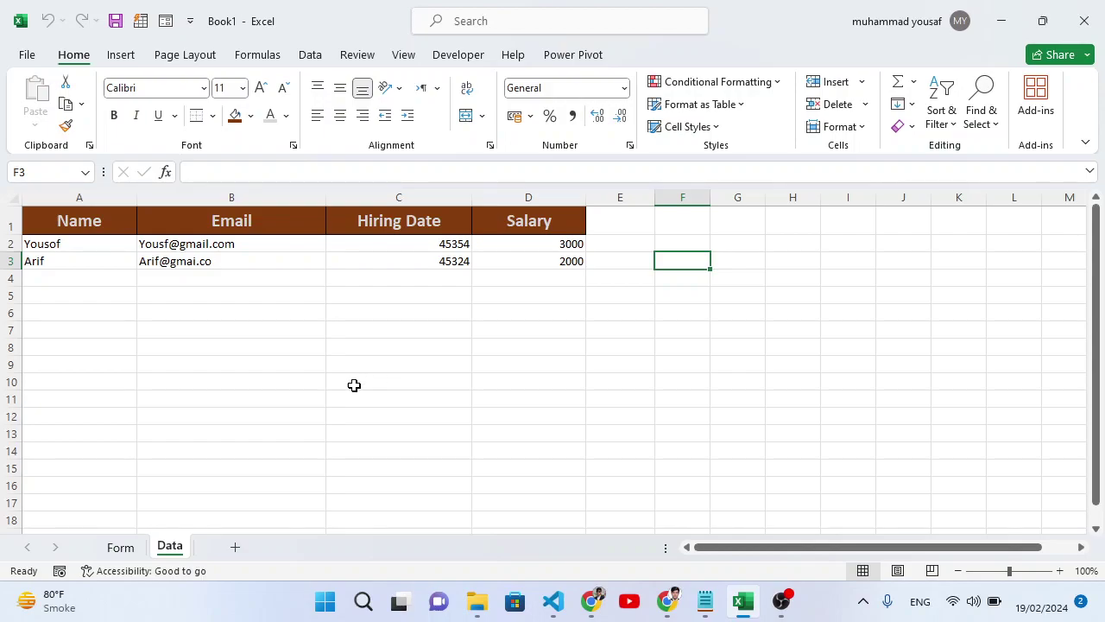
left_click(121, 546)
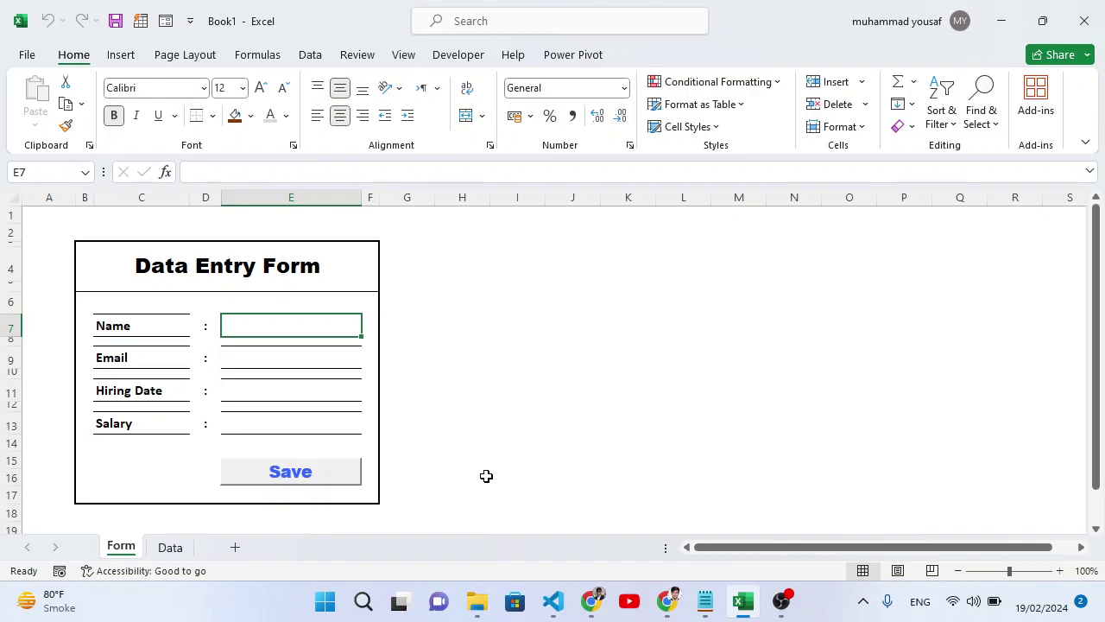
Add a new sheet and type 'Data Entry Form' into the merged, centred cells C4:E4.
left_click(781, 600)
left_click(233, 547)
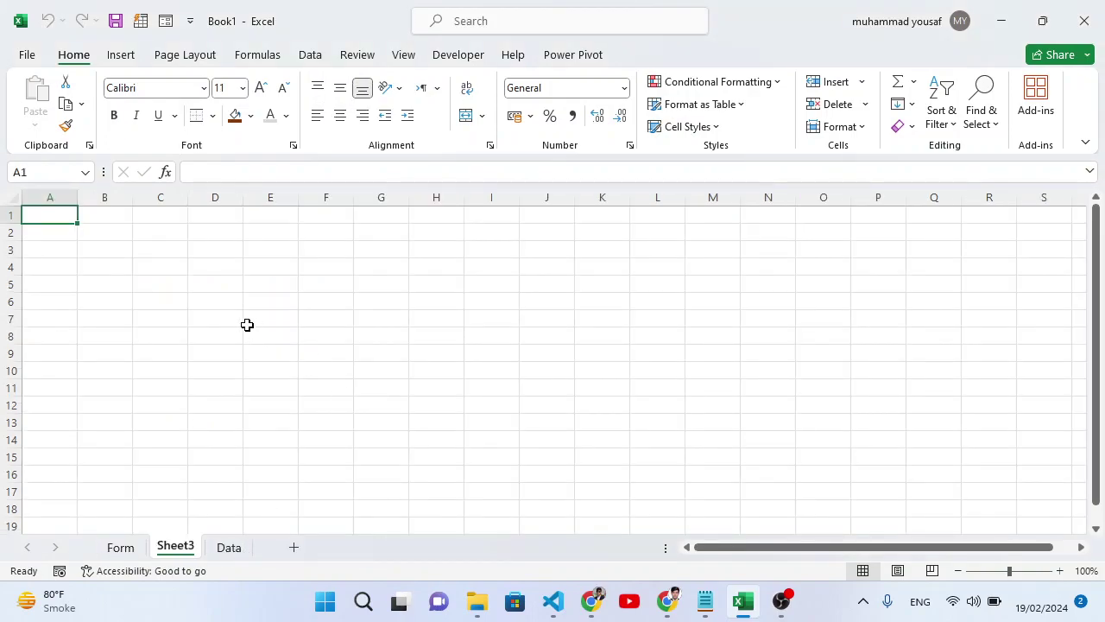
left_click_drag(169, 271, 296, 269)
left_click(466, 116)
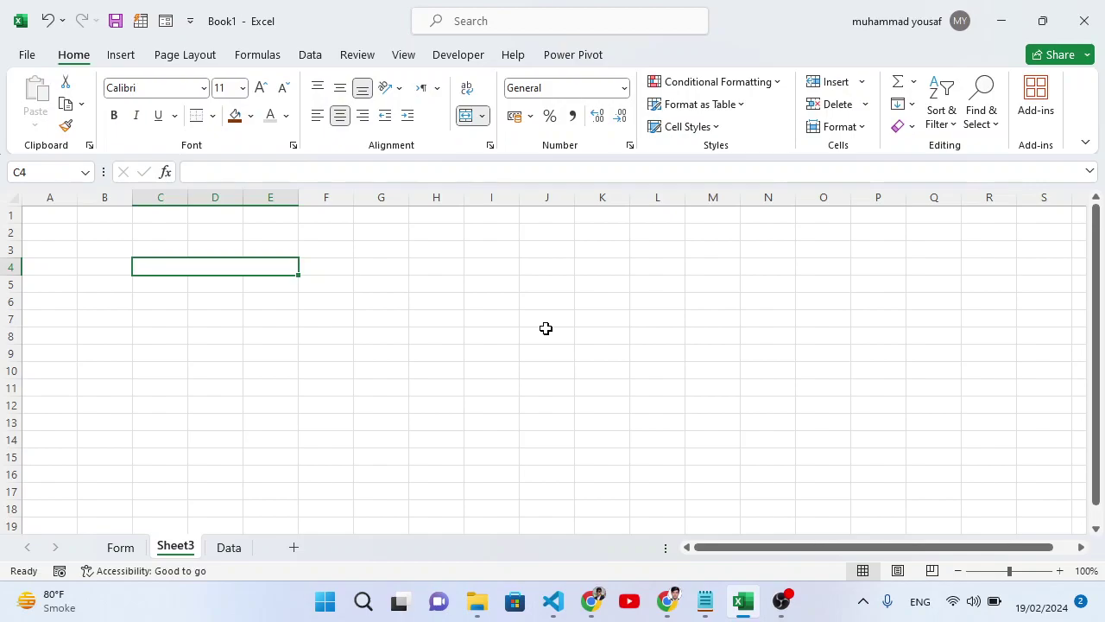
type("Data Entry")
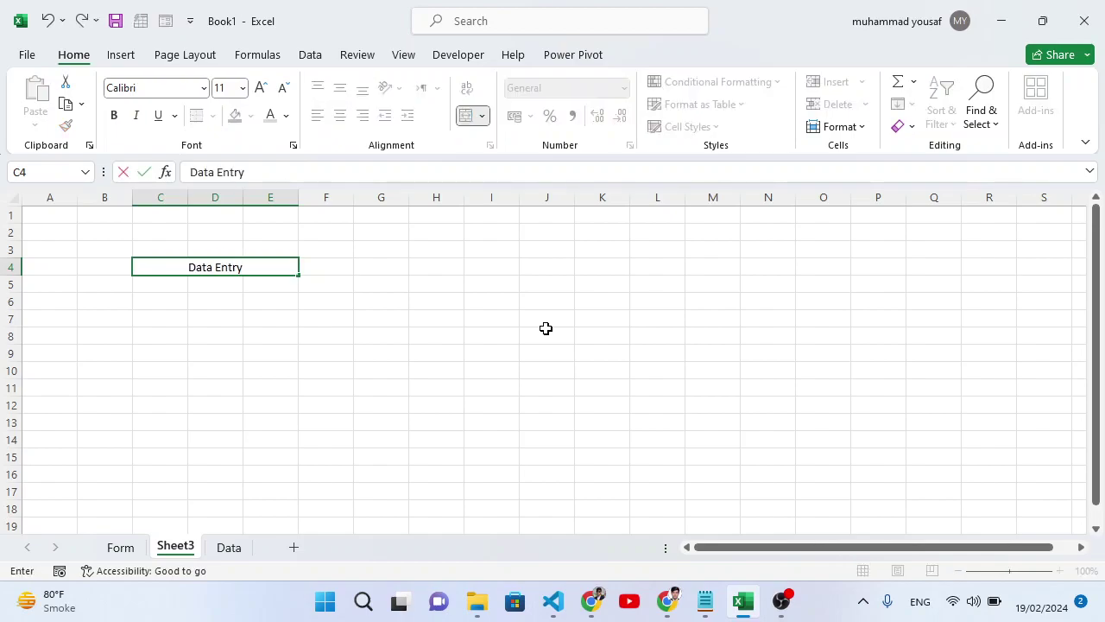
type(" Form")
left_click(436, 353)
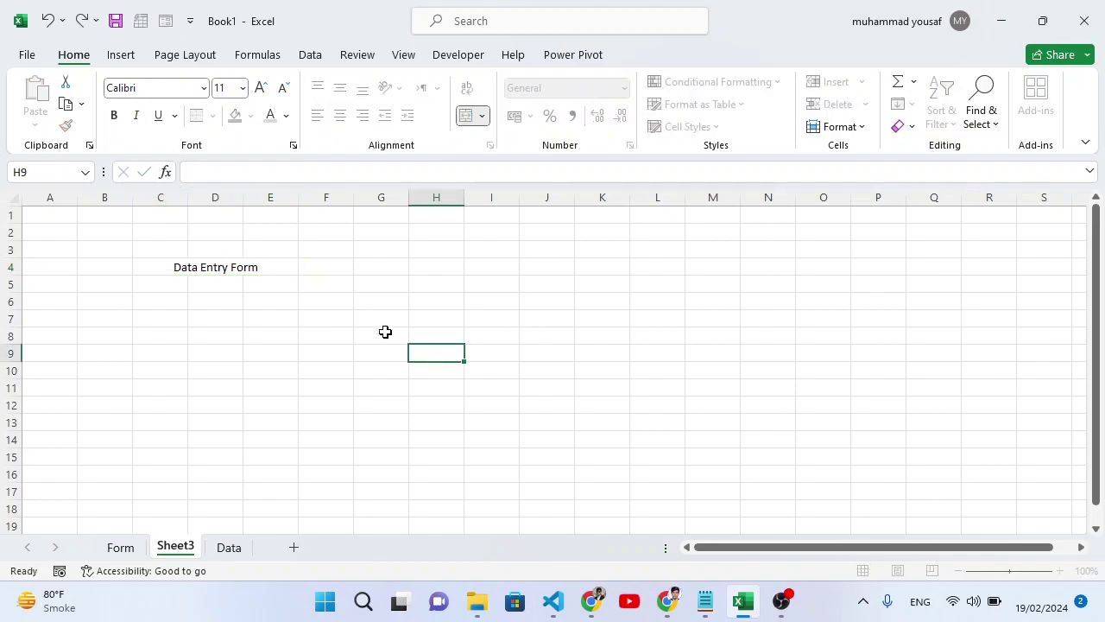
Enlarge the title font to 20, widen column E and narrow column D.
left_click(275, 265)
left_click(260, 87)
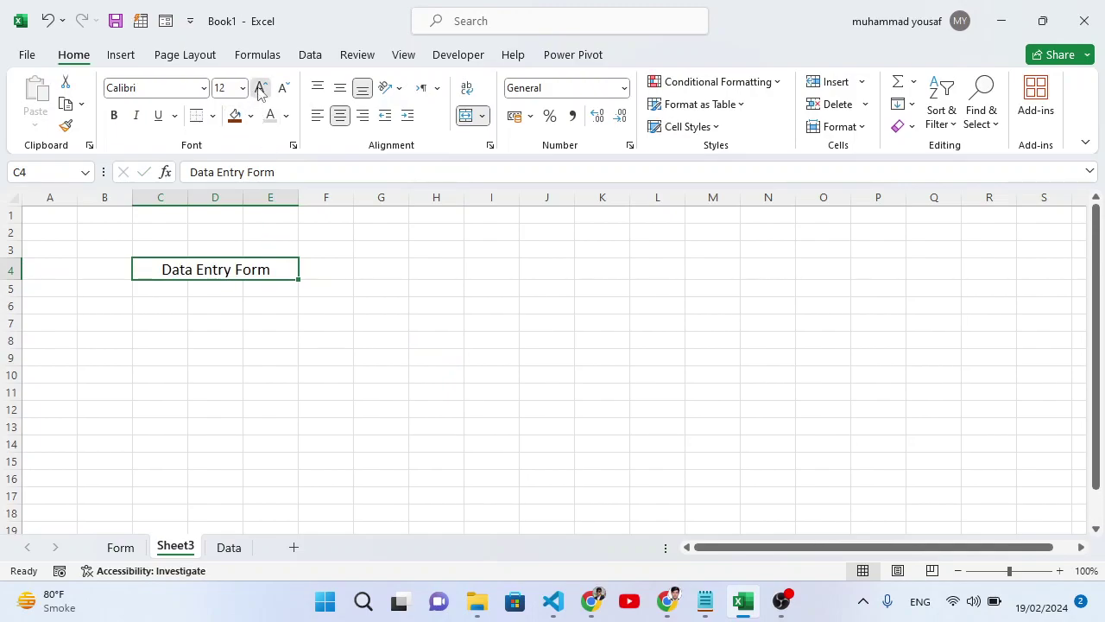
left_click(259, 87)
left_click(260, 87)
left_click(260, 87)
left_click(260, 87)
left_click_drag(298, 205, 370, 208)
left_click_drag(243, 197, 222, 200)
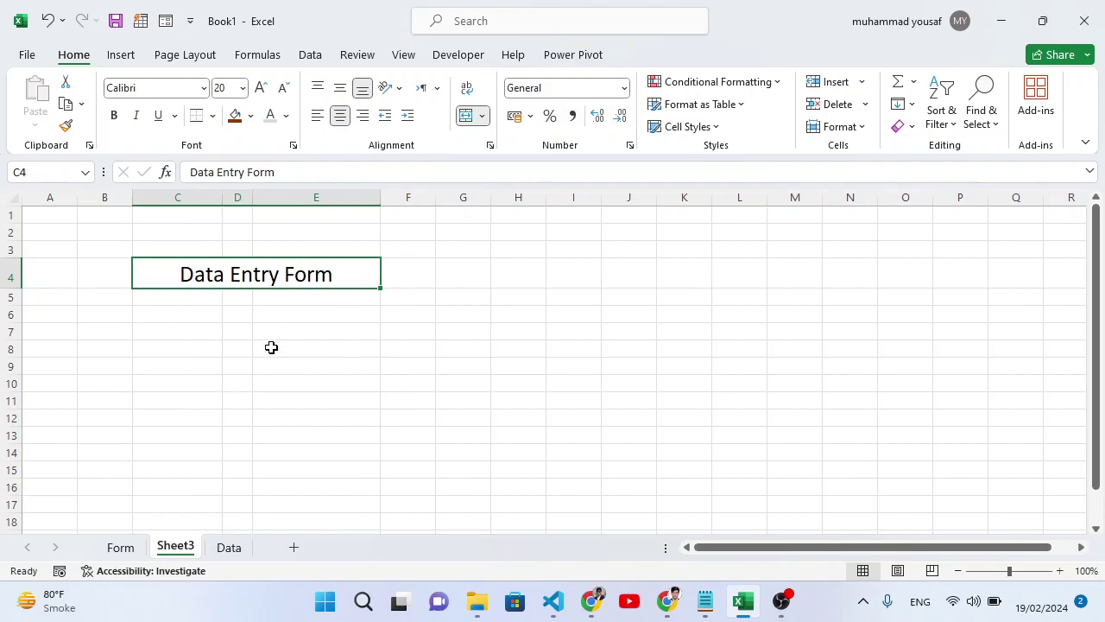
left_click(186, 316)
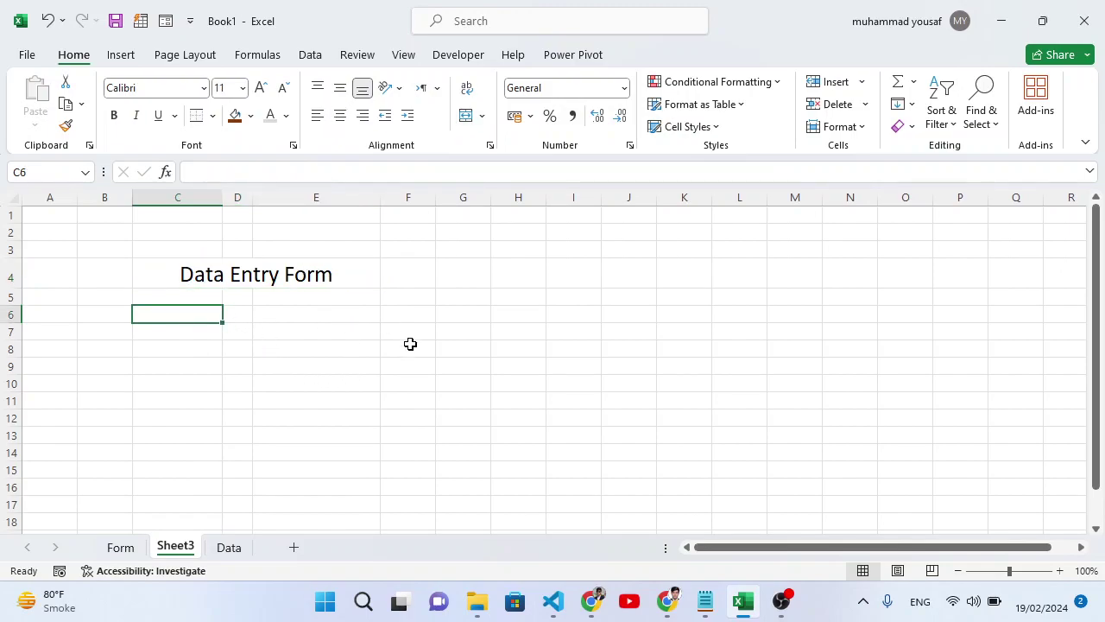
Enter the four field labels Name, Email, Hiring Date and Salary down column C, one every other row.
type("Nam")
key("Return")
key("Return")
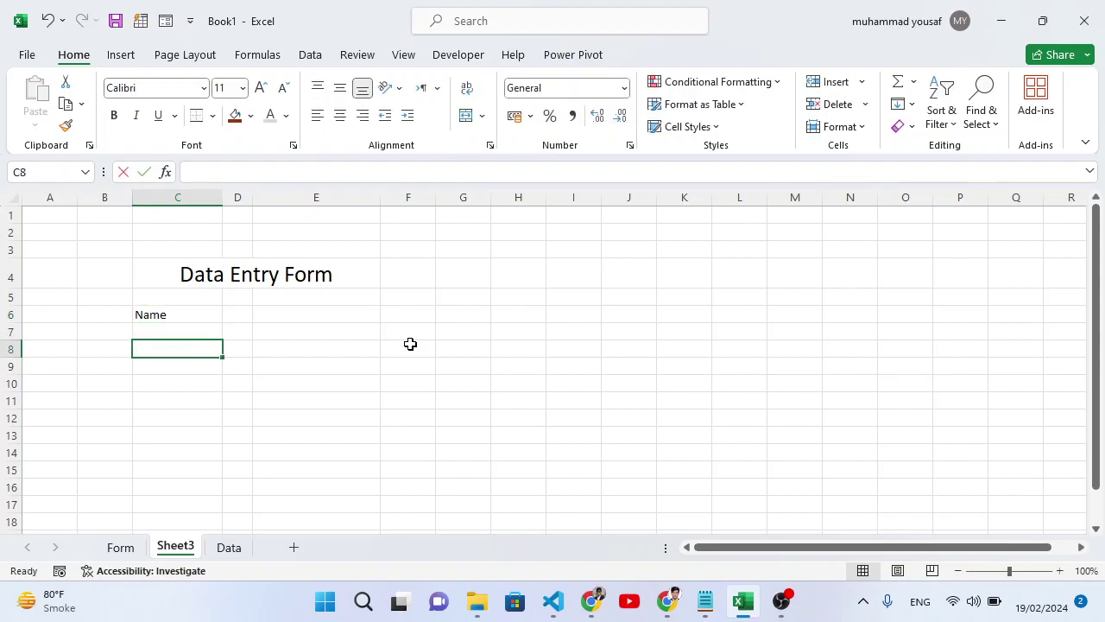
type("Emai")
key("Return")
key("Return")
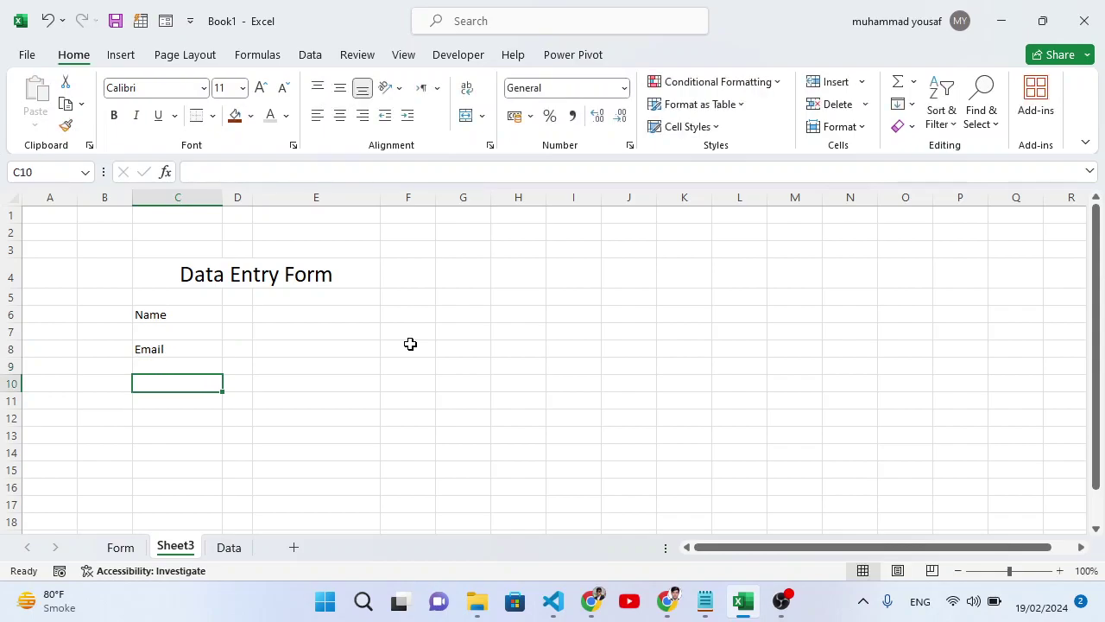
type("Hiring")
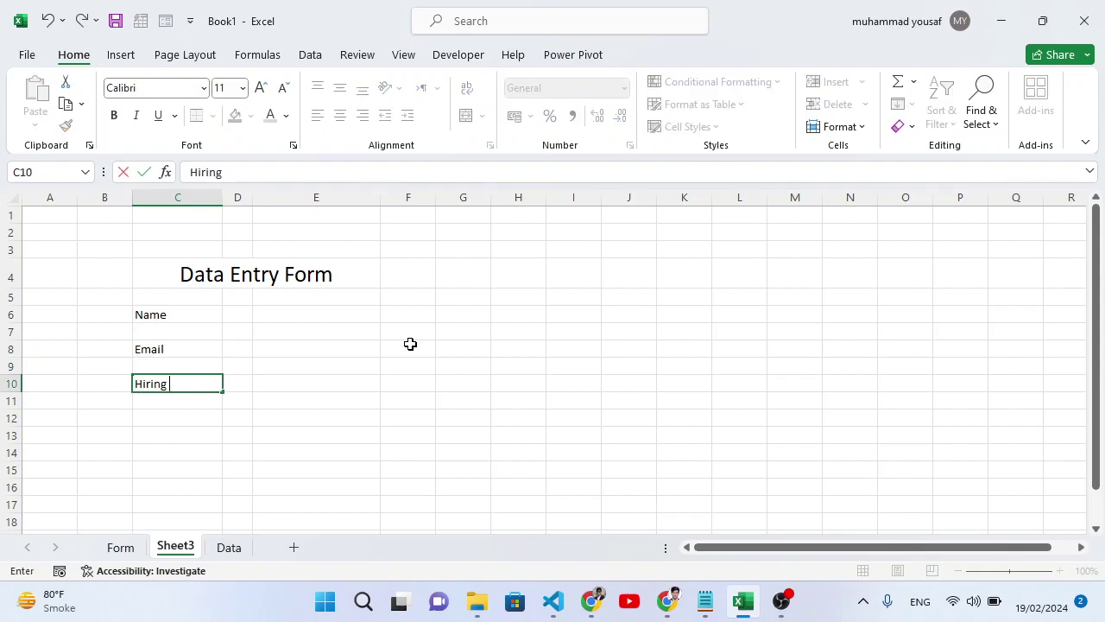
key("BackSpace")
key("BackSpace")
key("Return")
key("Return")
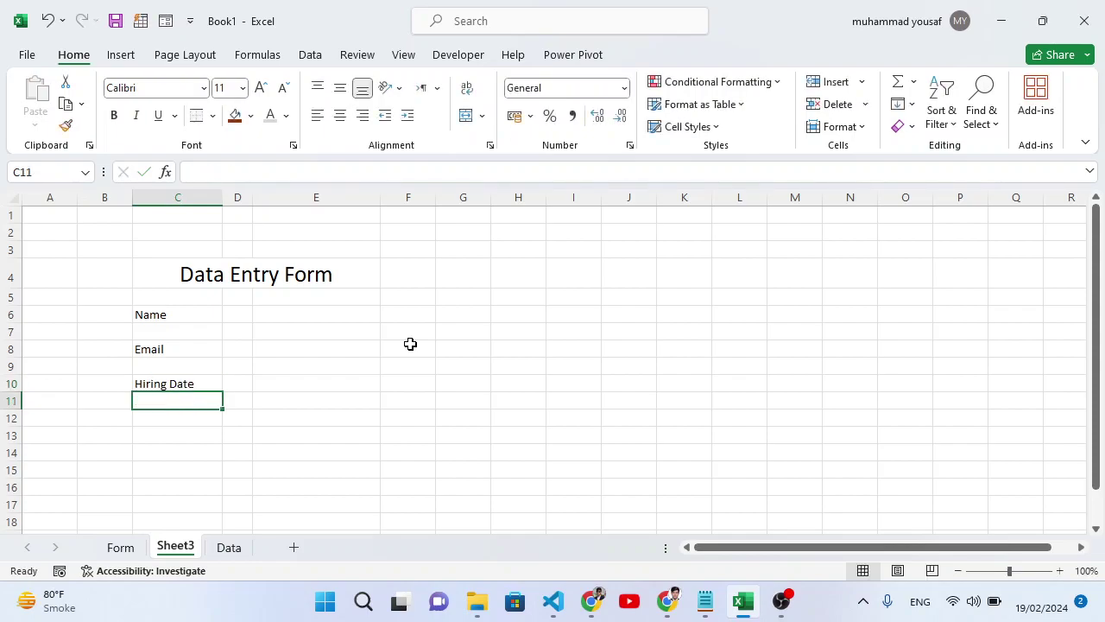
type("Salary")
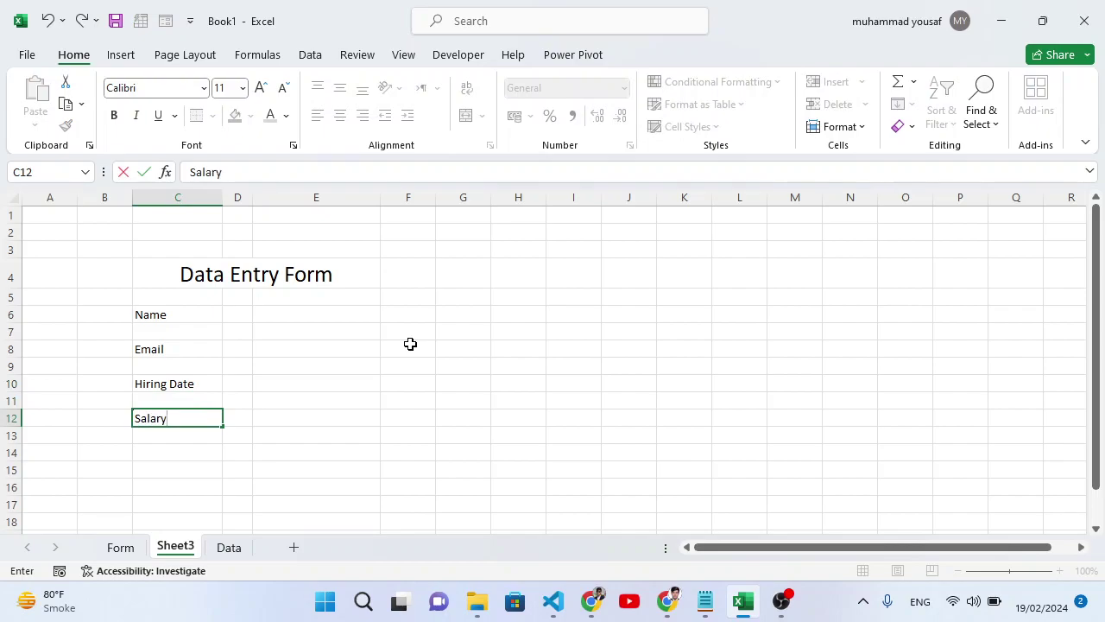
key("Return")
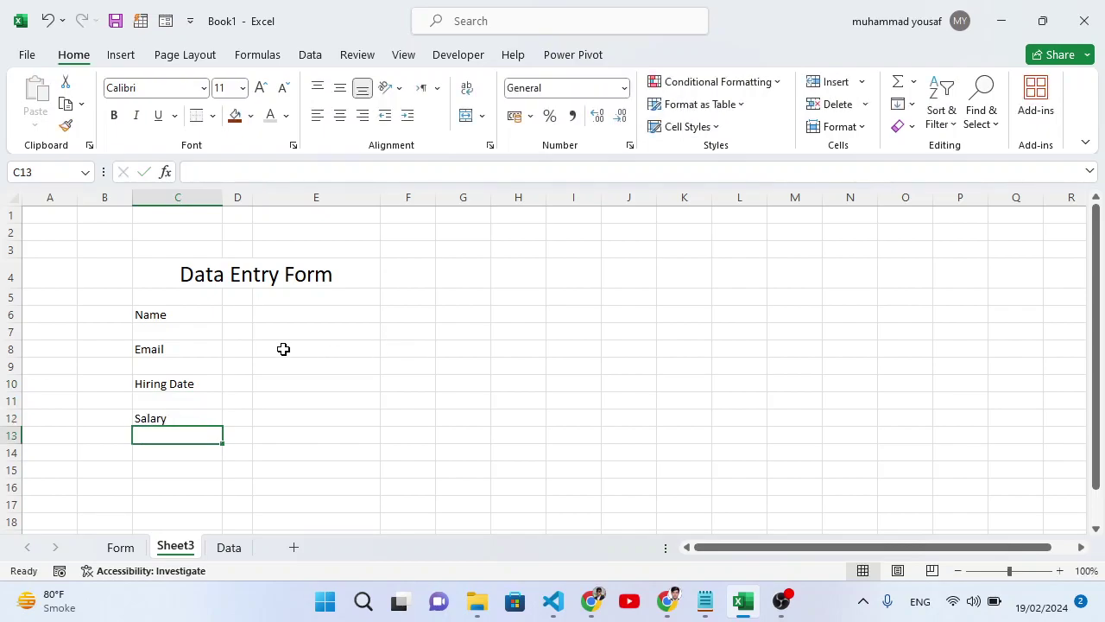
left_click(283, 348)
left_click(238, 304)
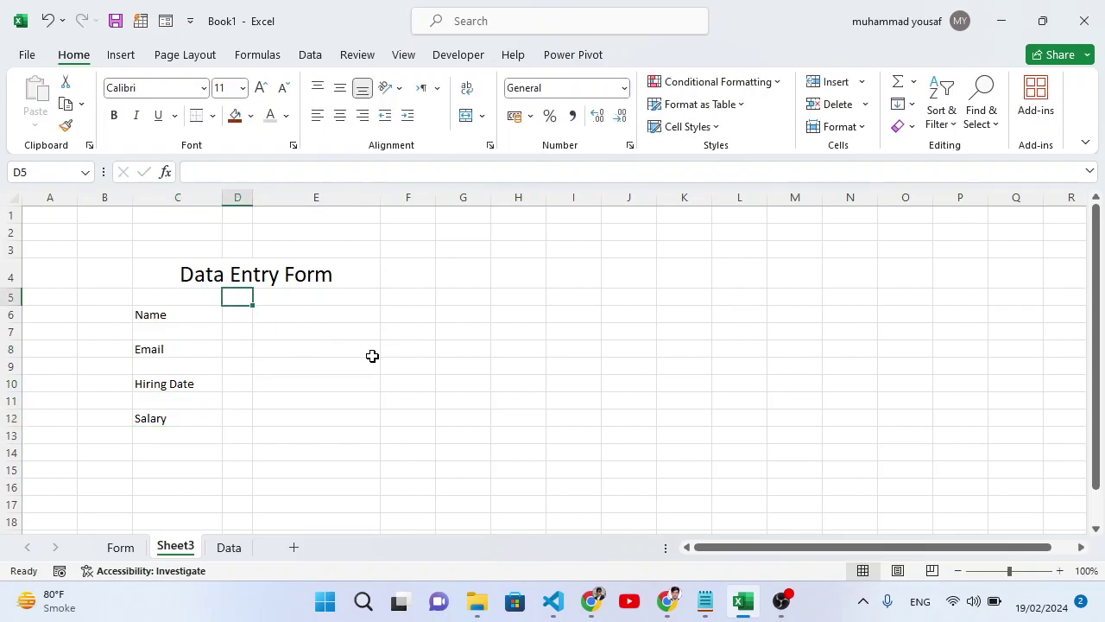
Type a colon into D6, D8, D10 and D12 and centre them horizontally and vertically.
left_click(239, 317)
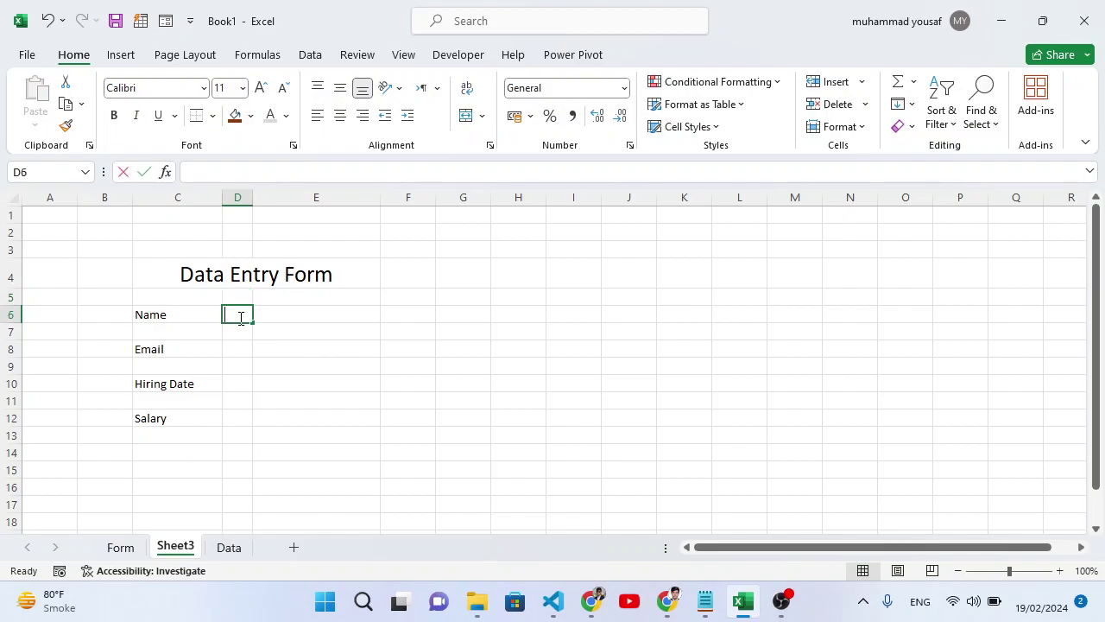
type(":")
key("Return")
key("Return")
type(":")
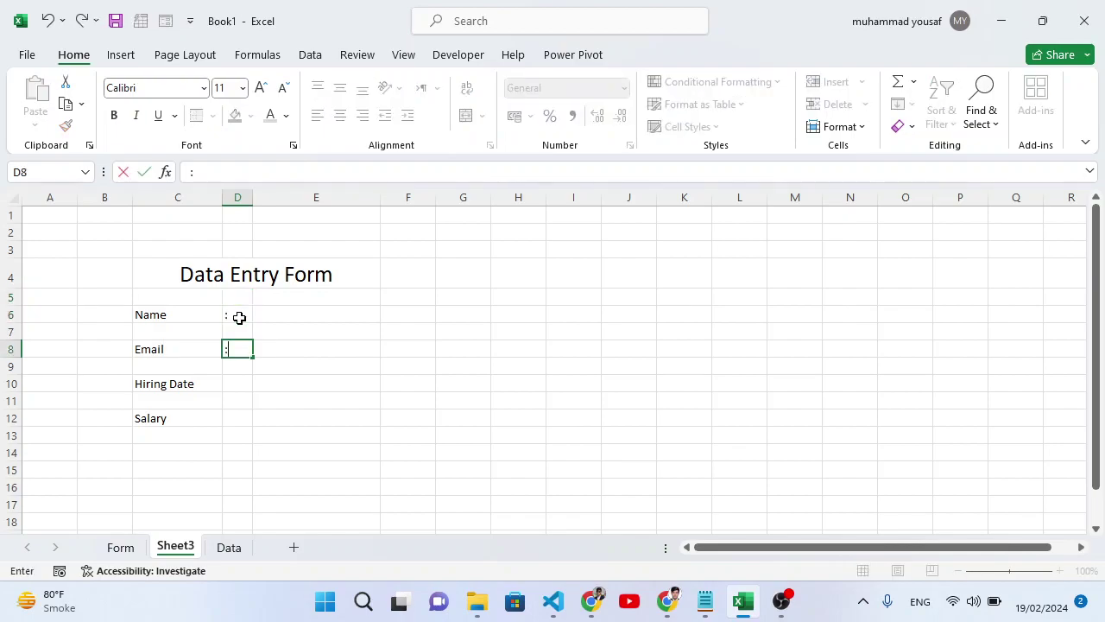
key("Return")
key("Return")
type(":")
key("Return")
key("Return")
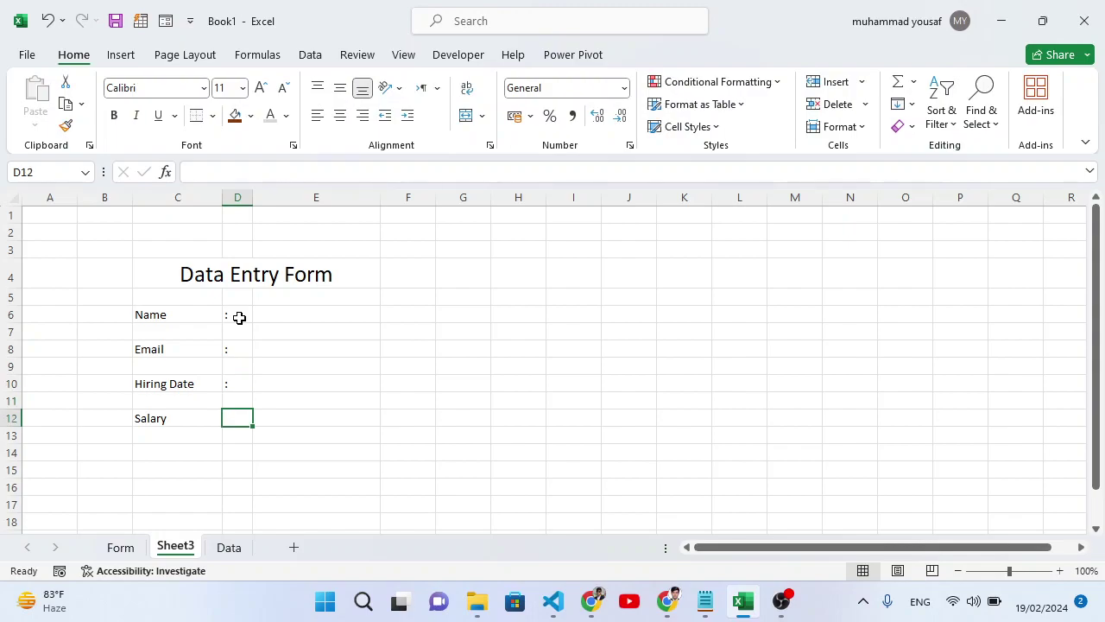
type(":")
left_click_drag(239, 318, 244, 418)
left_click(341, 117)
left_click(340, 88)
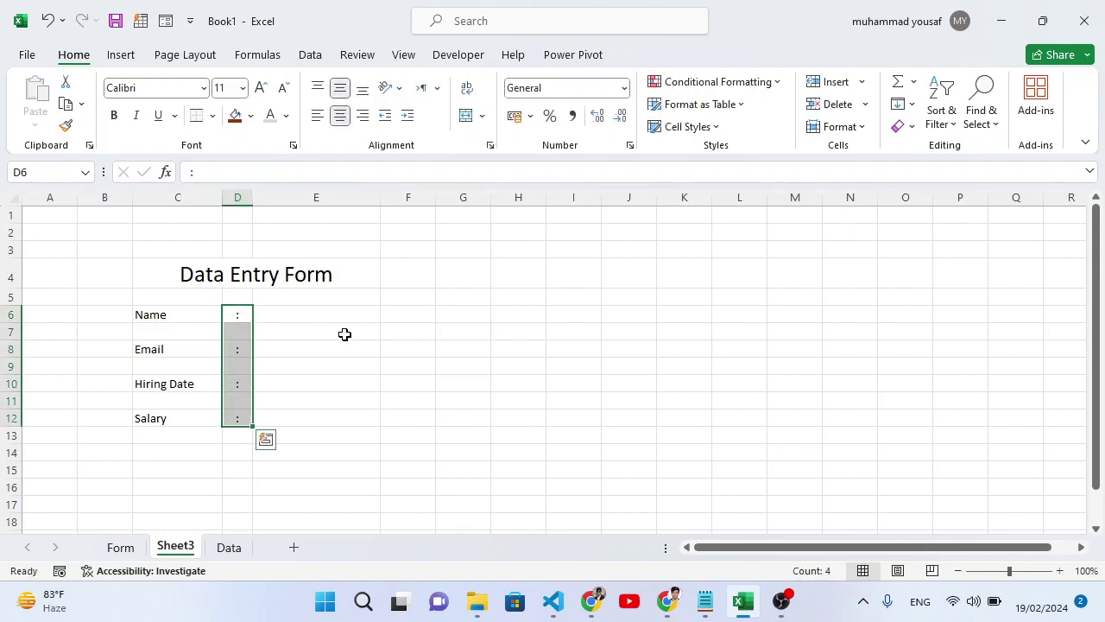
Make the labels and colons in C6:D12 bold and increase their font size to 12.
left_click(316, 353)
left_click_drag(153, 316, 237, 412)
key("ctrl+b")
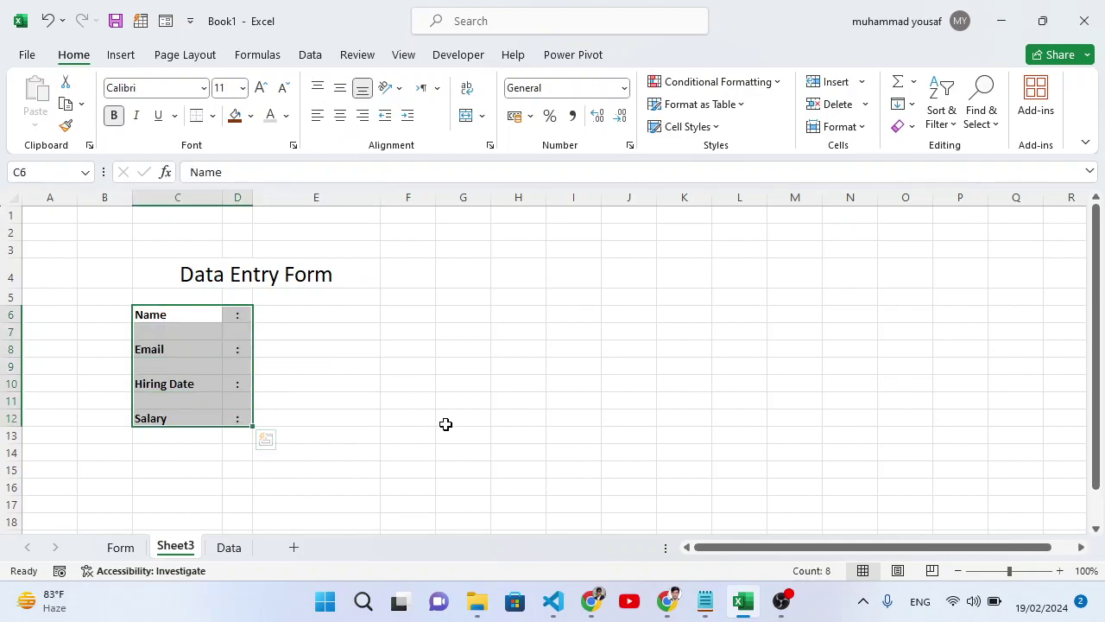
left_click(261, 89)
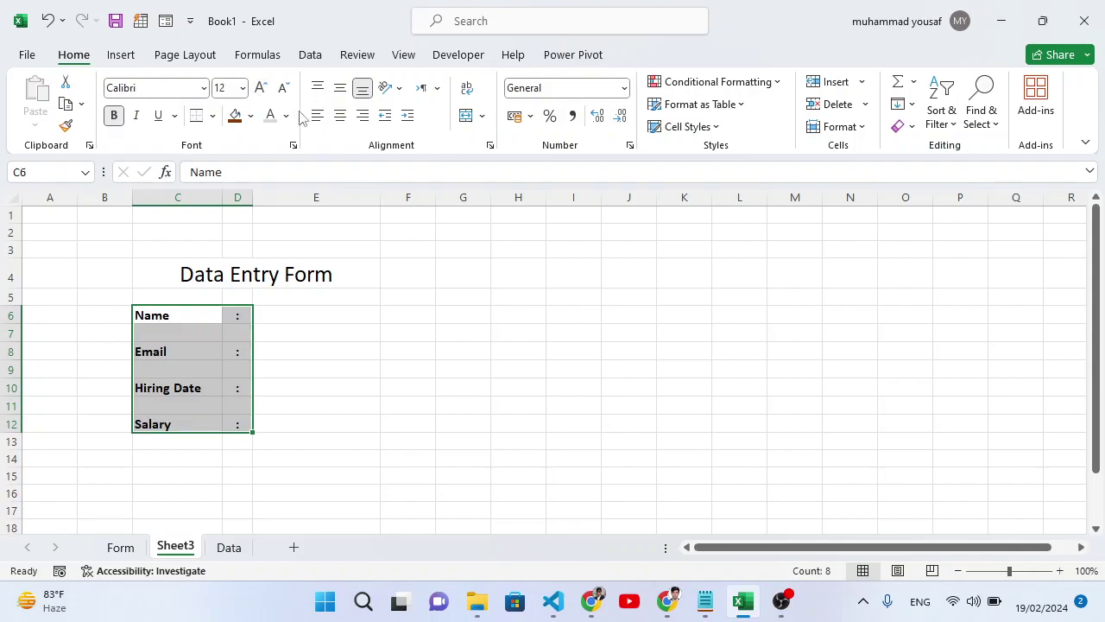
left_click(321, 335)
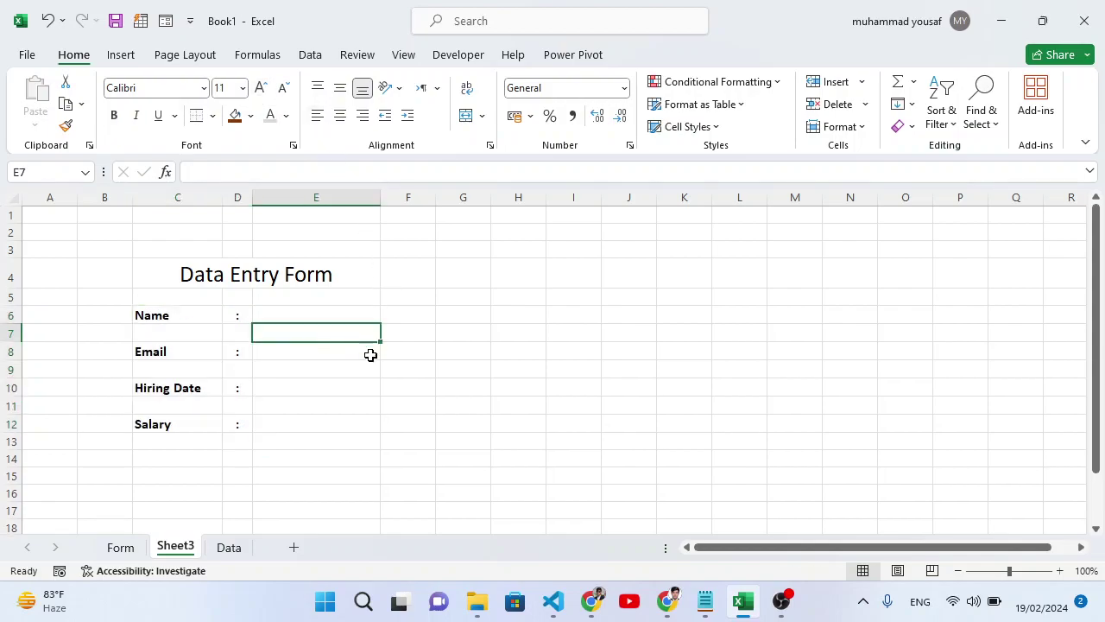
Select spacer rows 7, 9 and 11 together and drag their height down to thin gaps.
left_click(309, 316)
left_click_drag(202, 316, 195, 342)
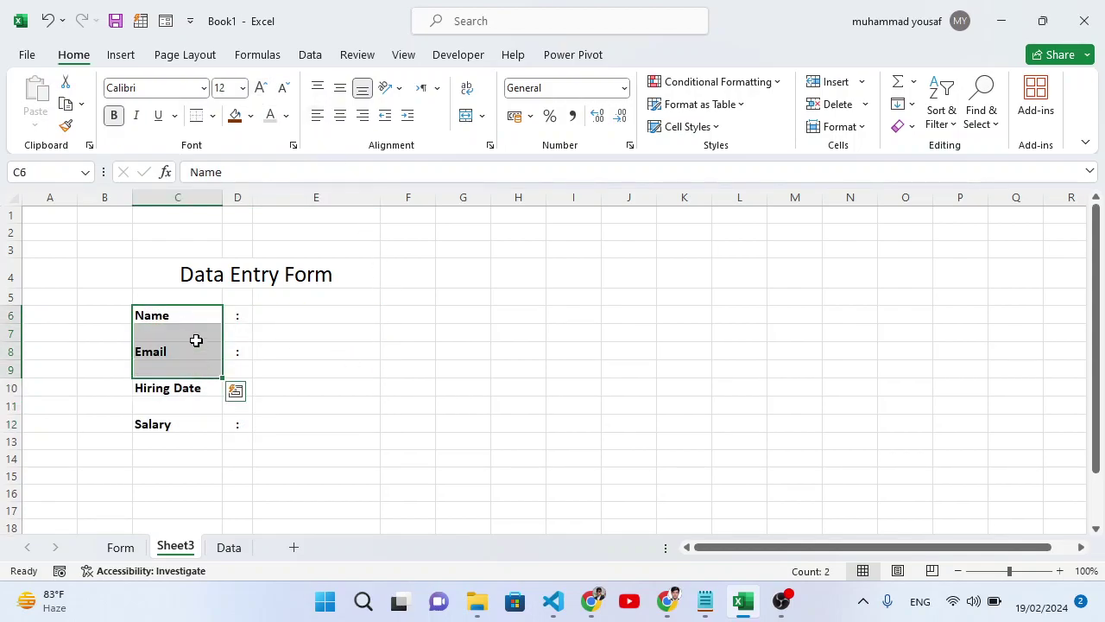
left_click(193, 316)
left_click(12, 333)
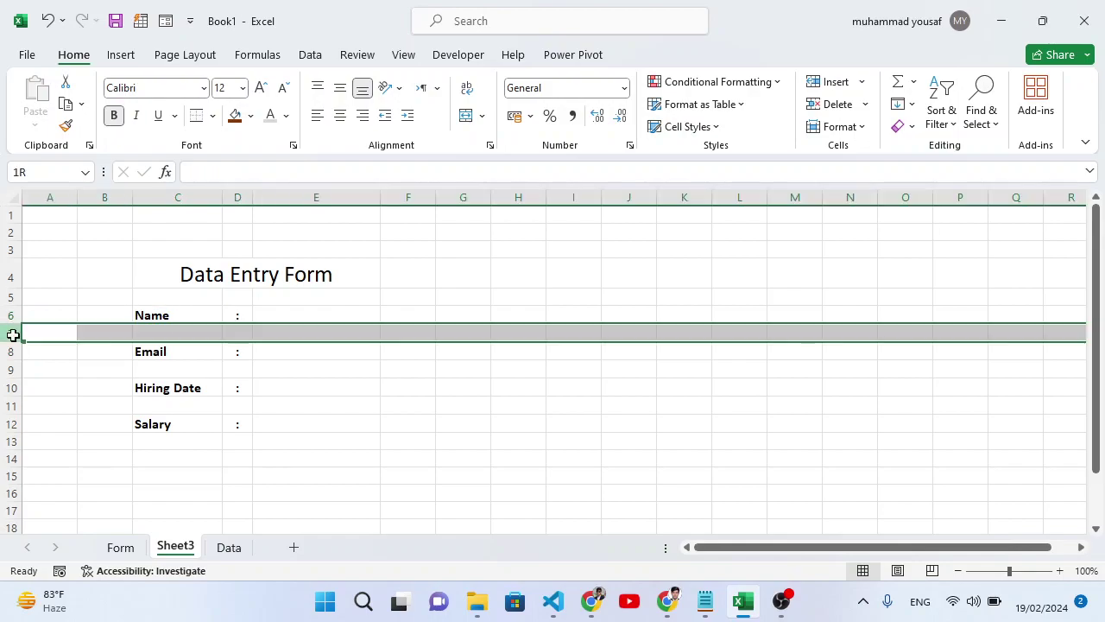
left_click(9, 370, "ctrl")
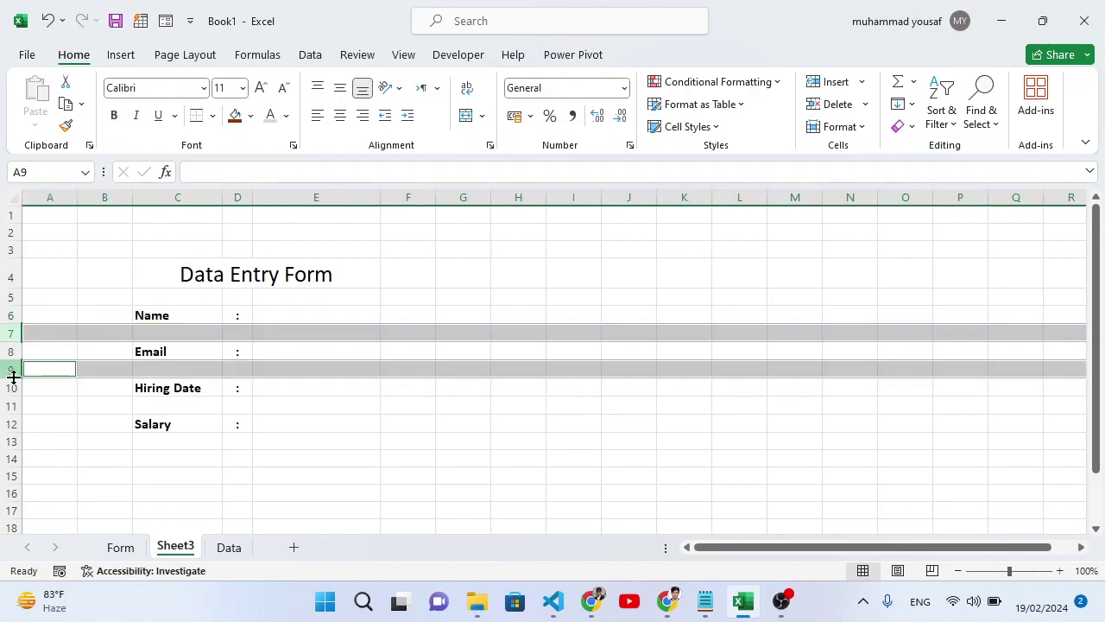
left_click(13, 406, "ctrl")
left_click_drag(14, 418, 13, 409)
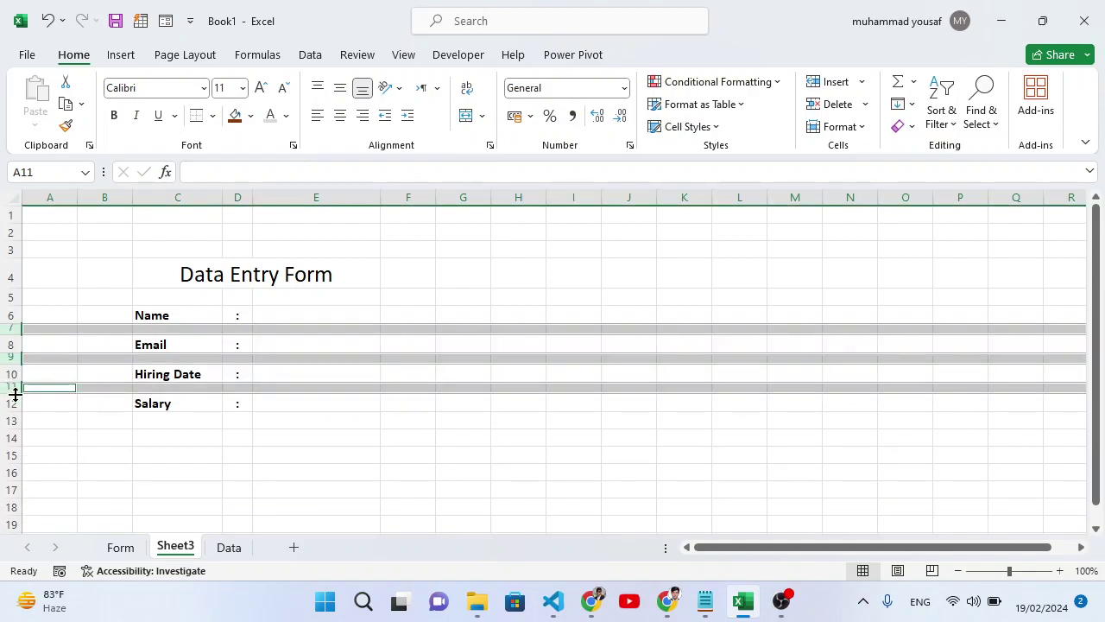
left_click_drag(13, 393, 11, 392)
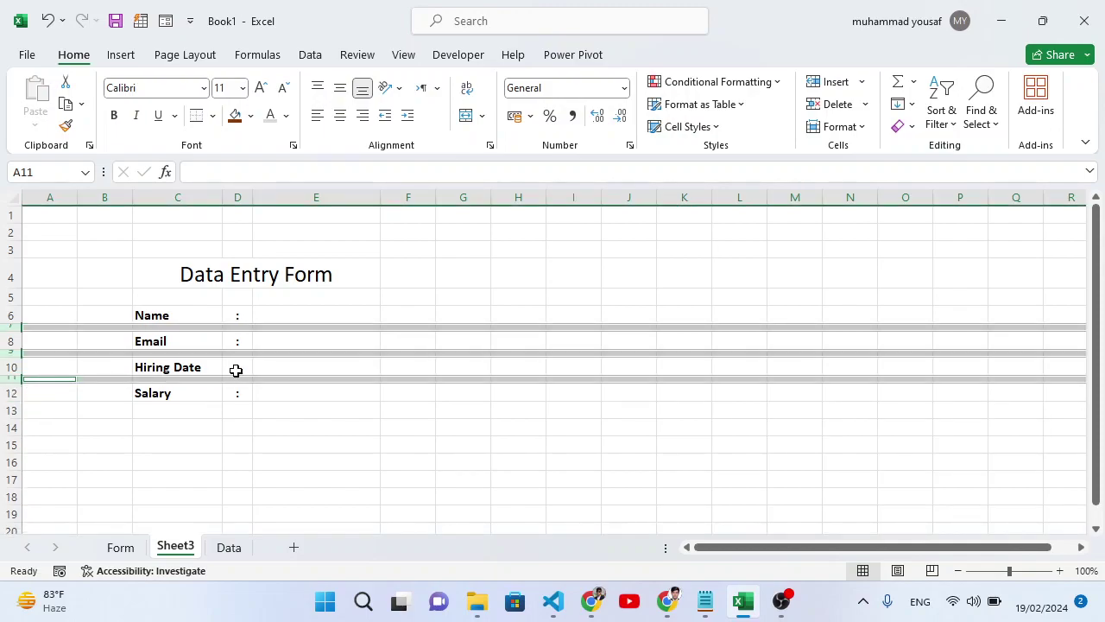
left_click(200, 301)
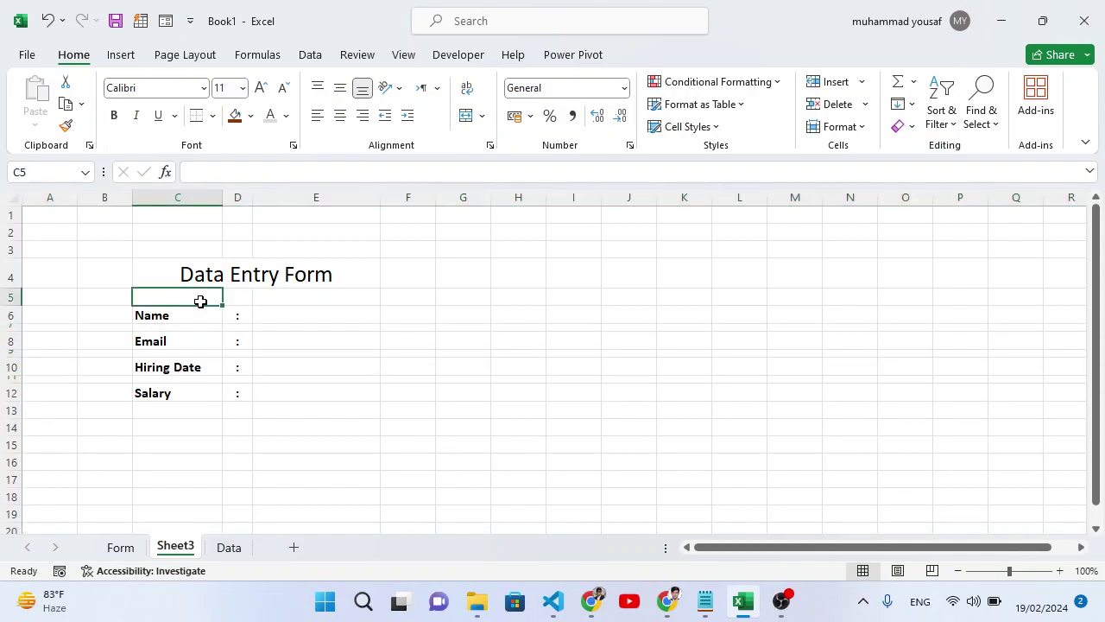
left_click(289, 302)
left_click(220, 295)
left_click(213, 269)
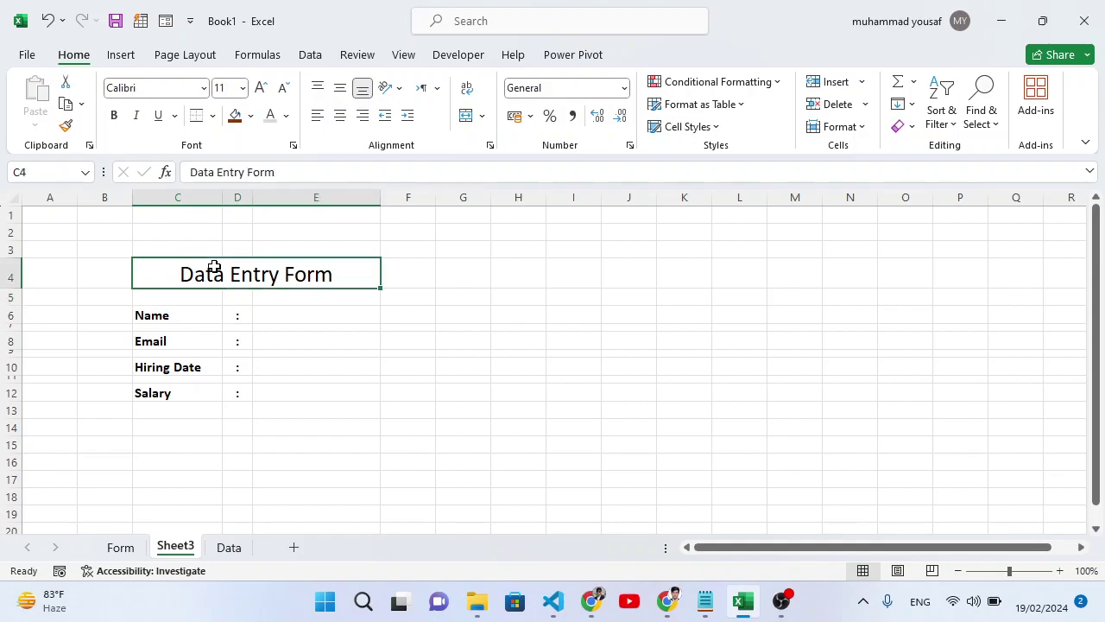
Apply an Outside Border around the form block B3:F15.
left_click_drag(92, 251, 393, 448)
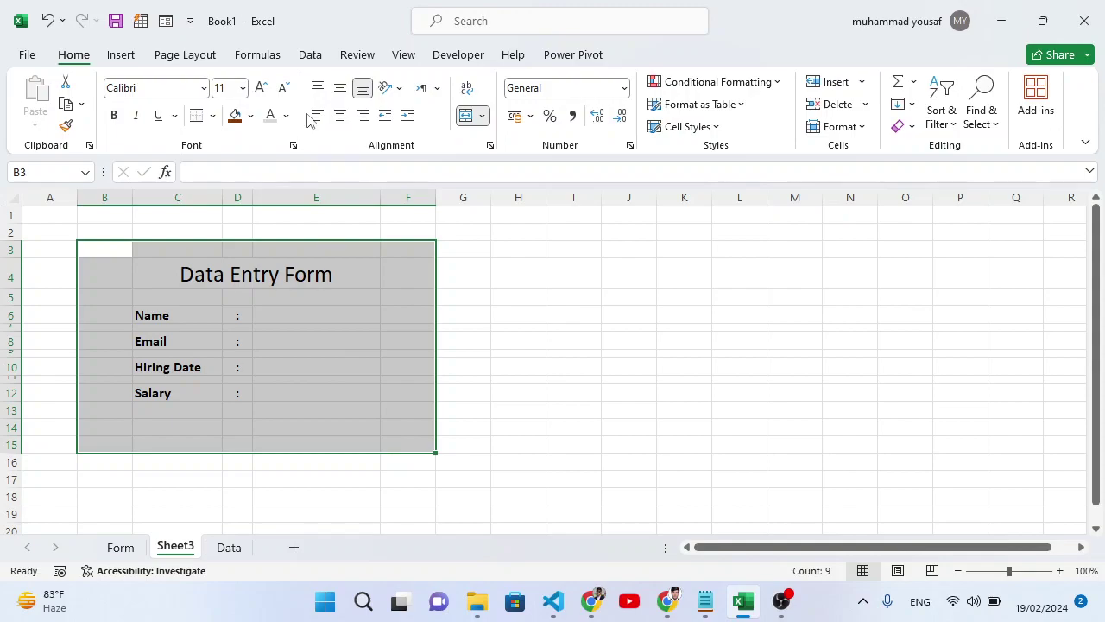
left_click(212, 116)
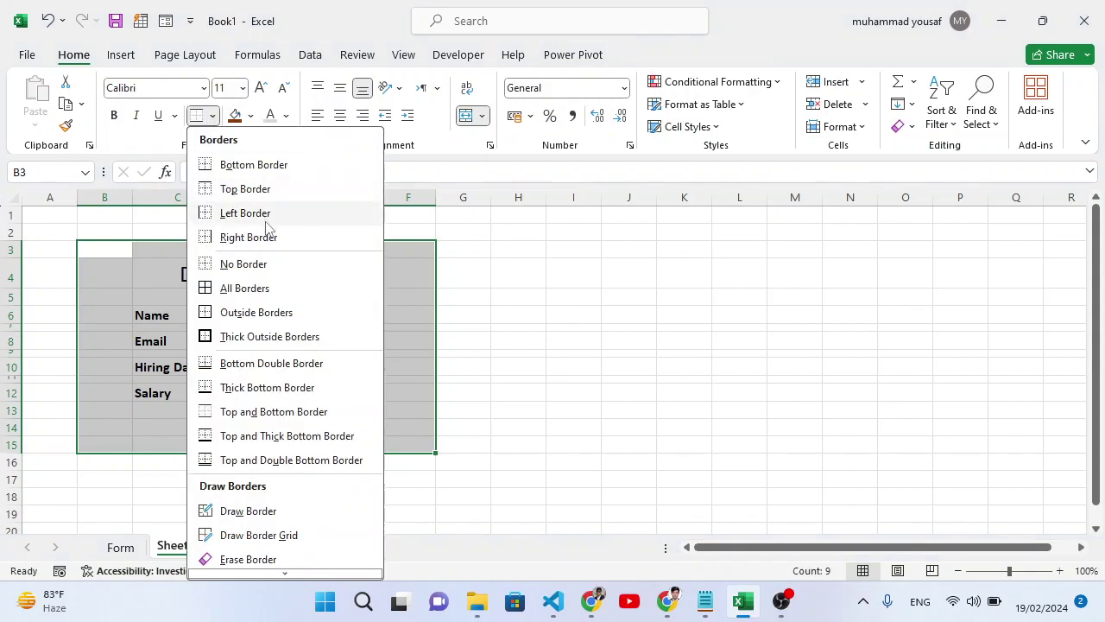
left_click(244, 313)
left_click(428, 380)
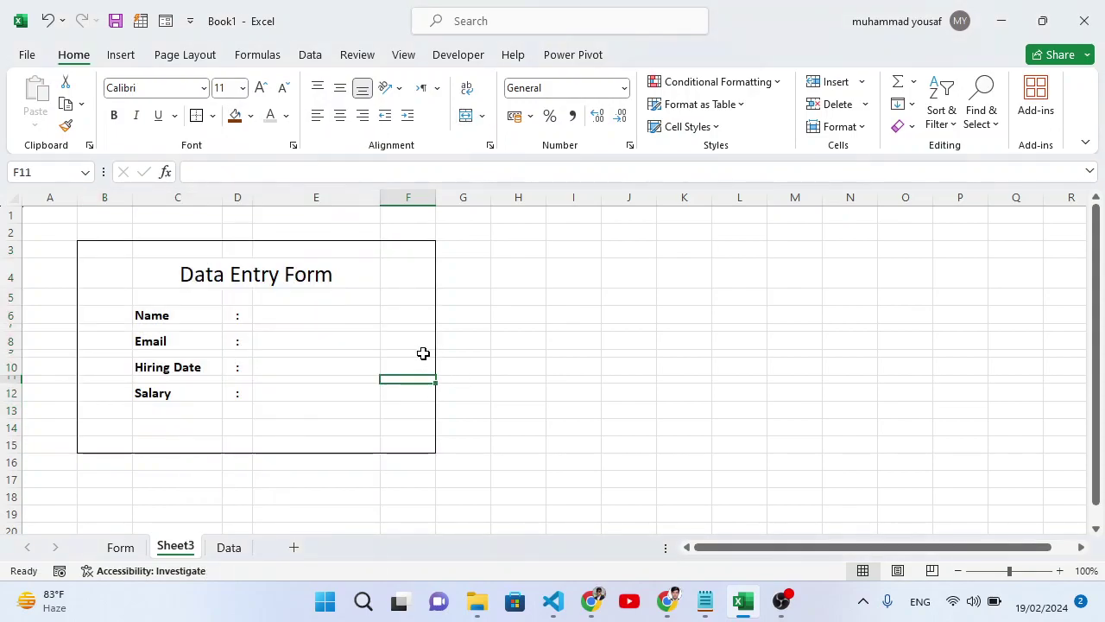
Middle-align the Data Entry Form title vertically in C4.
left_click(271, 278)
left_click(340, 87)
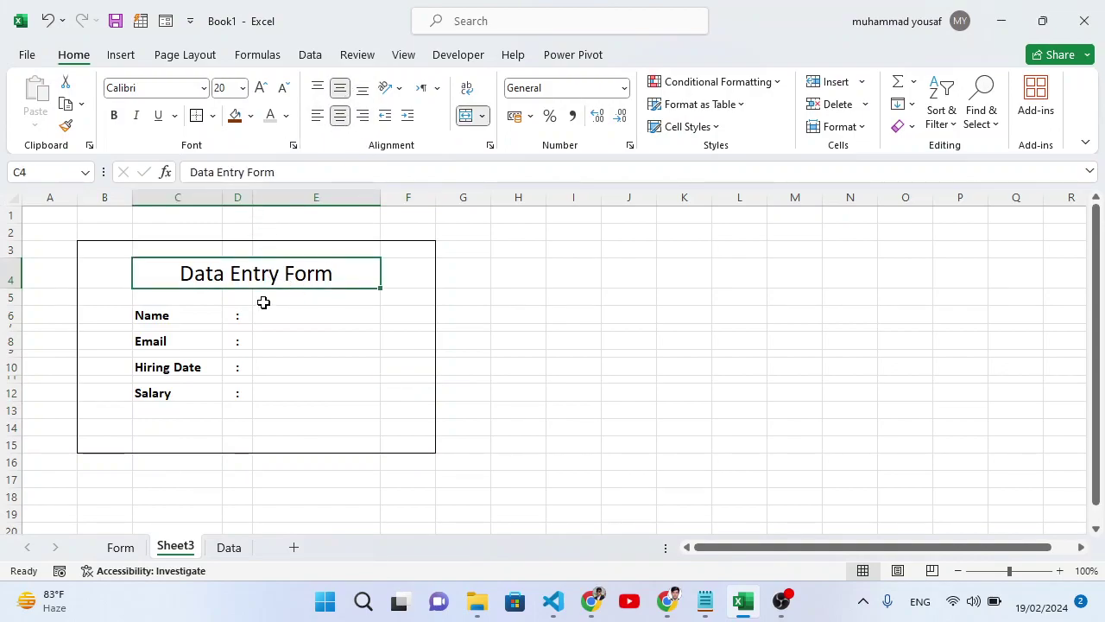
left_click(239, 304)
left_click(171, 299)
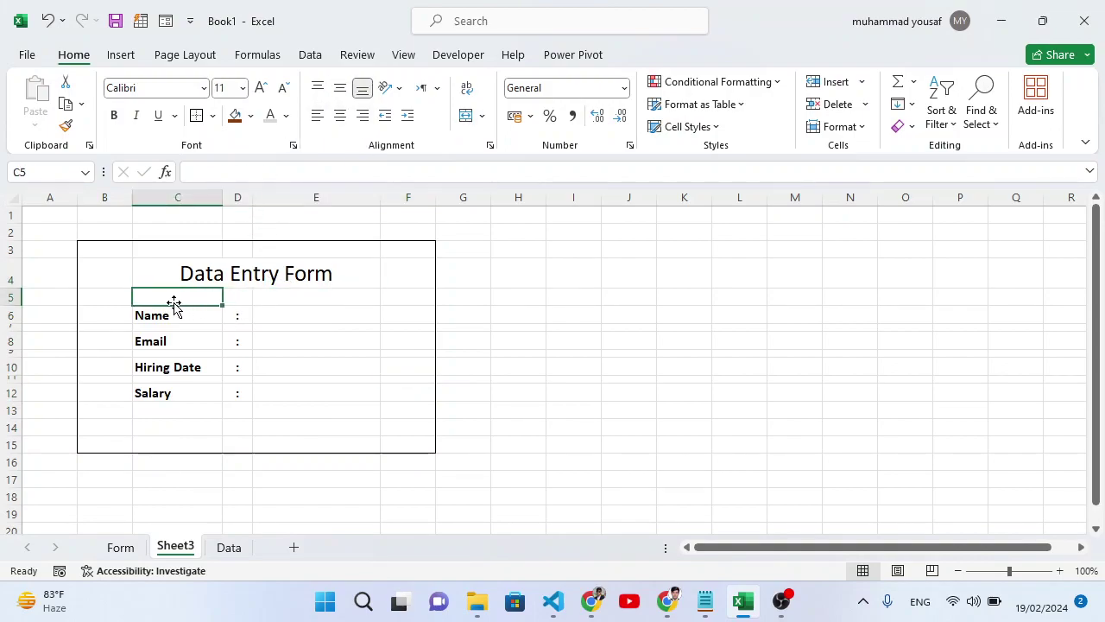
Insert a blank row above the Name label row.
left_click(14, 315)
right_click(14, 315)
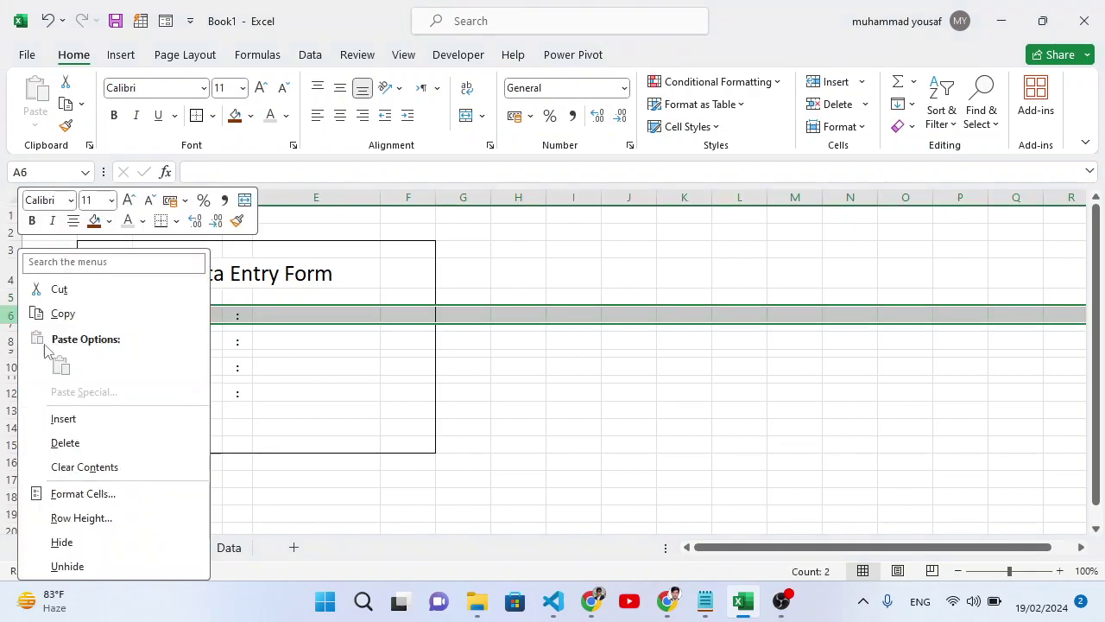
left_click(68, 419)
left_click(210, 311)
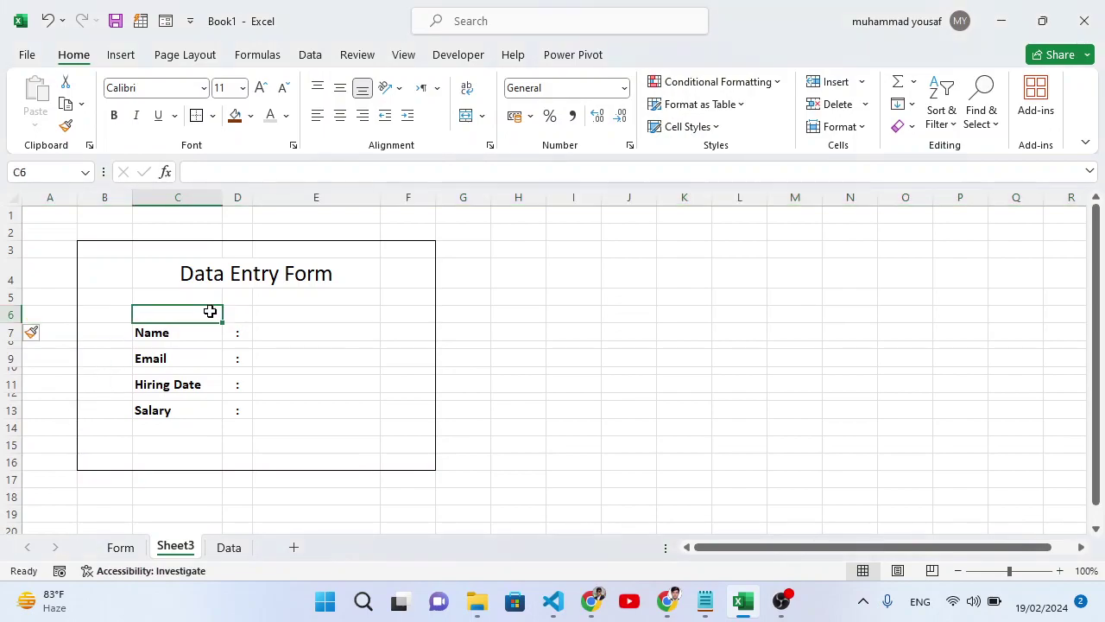
Give B5:F5 a Thick Bottom Border and shrink rows 5 and 3 to thin gaps.
left_click_drag(220, 300, 410, 299)
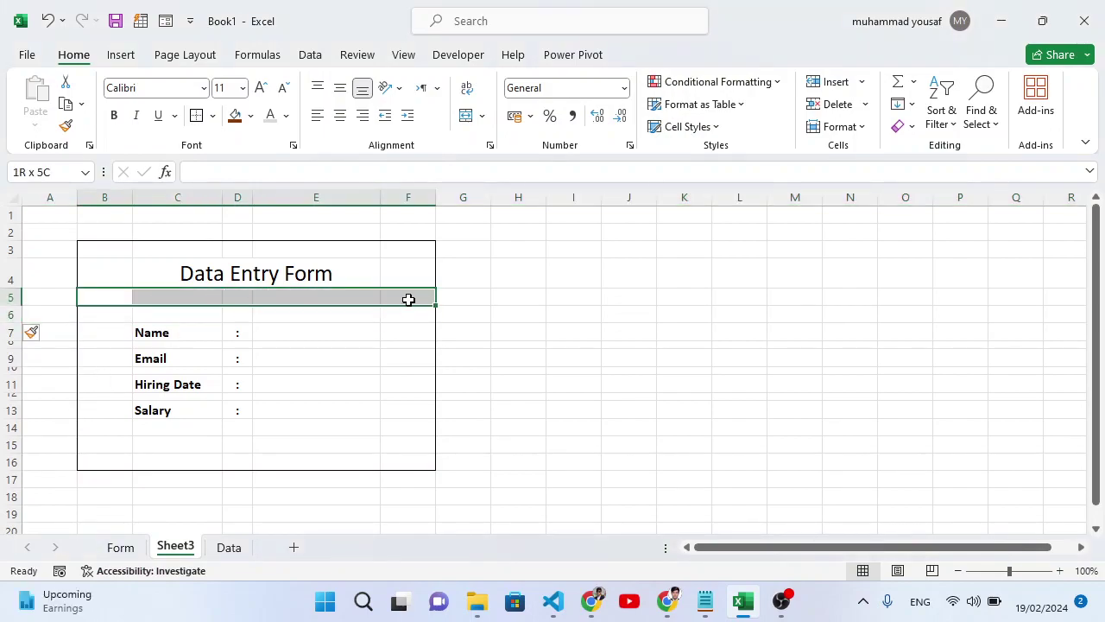
left_click(212, 116)
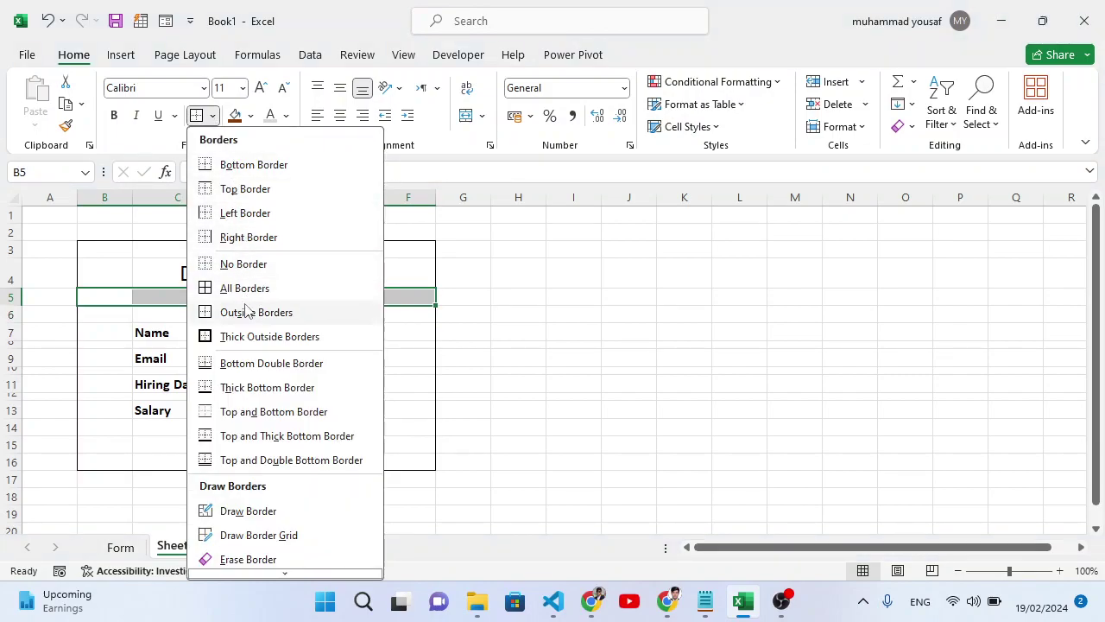
left_click(271, 388)
left_click(325, 301)
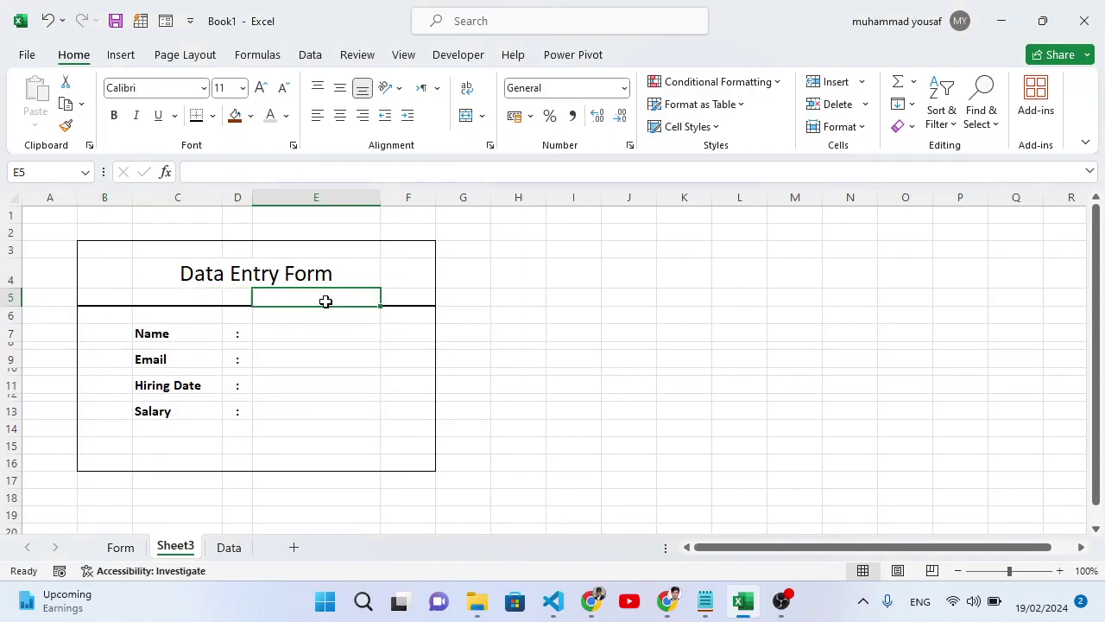
left_click(172, 300)
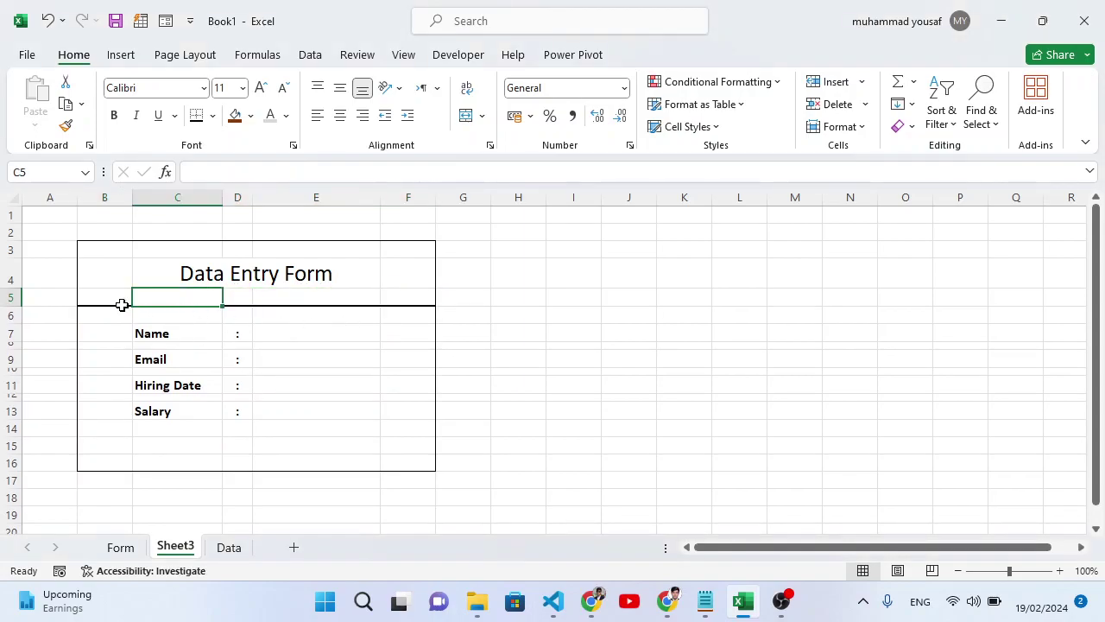
left_click_drag(14, 304, 14, 297)
left_click_drag(15, 259, 14, 247)
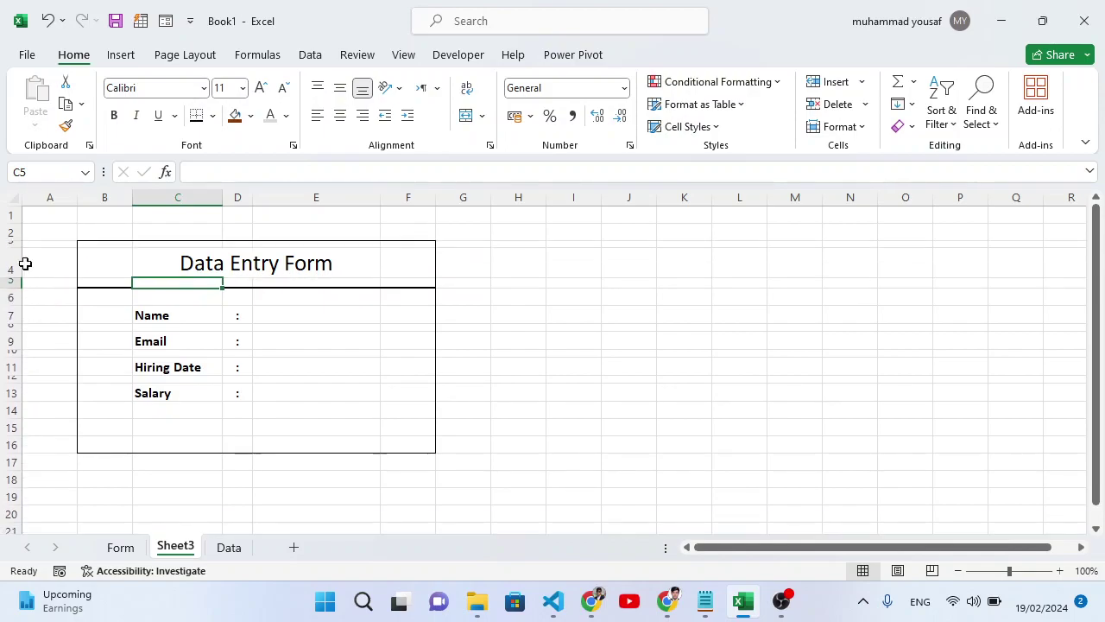
Apply All Borders to entry cells E7, E9, E11, E13 and labels C7, C9, C11, C13.
left_click(526, 345)
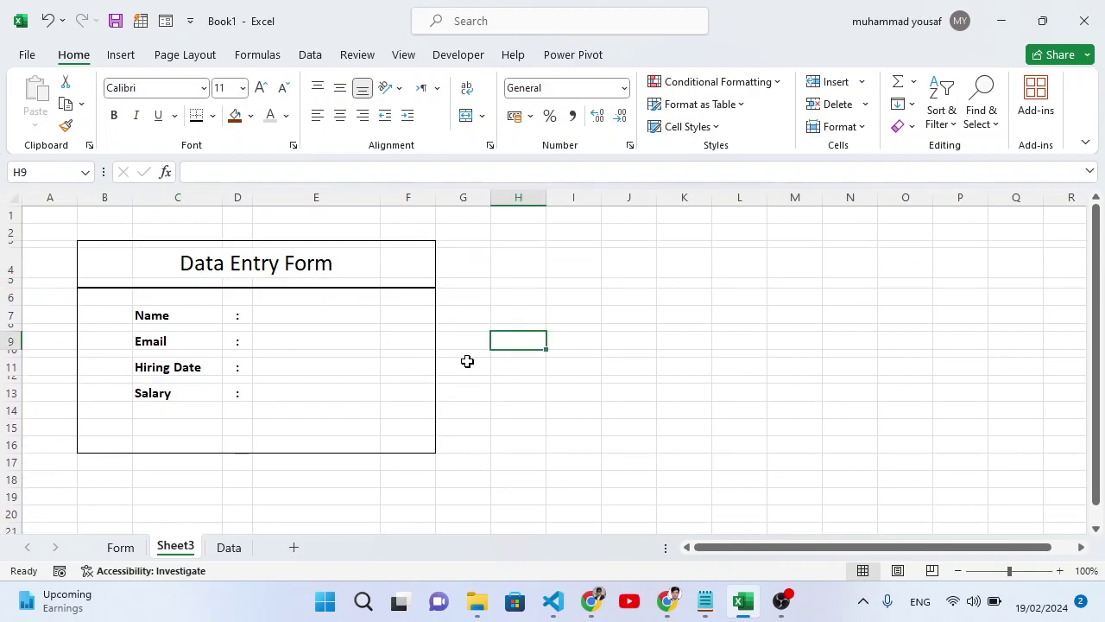
left_click(331, 316)
left_click(328, 344, "ctrl")
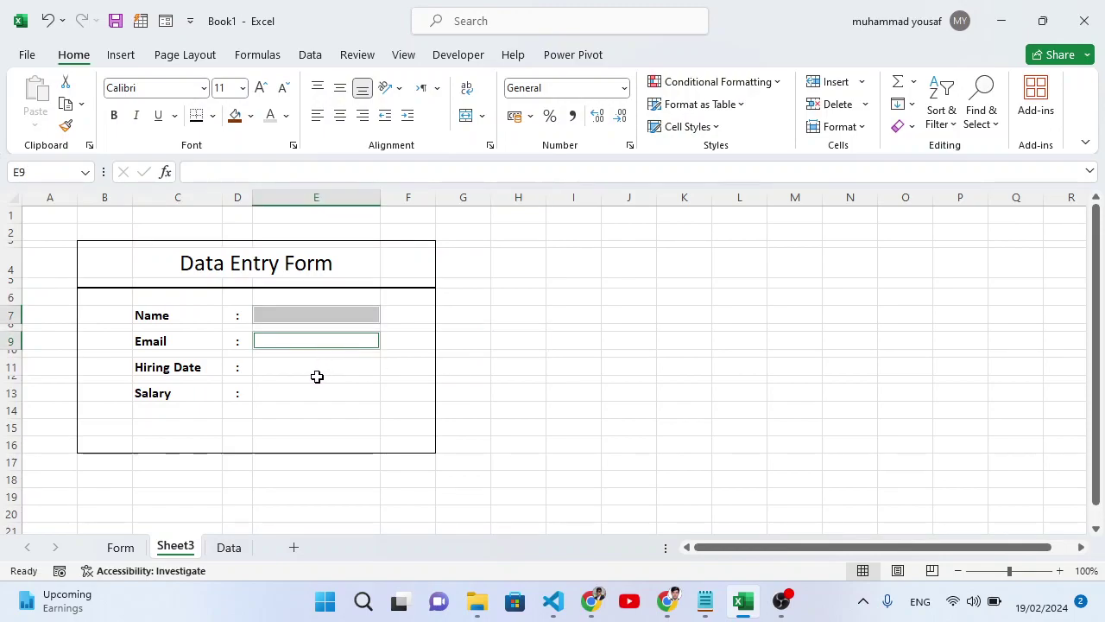
left_click(312, 373, "ctrl")
left_click(312, 394, "ctrl")
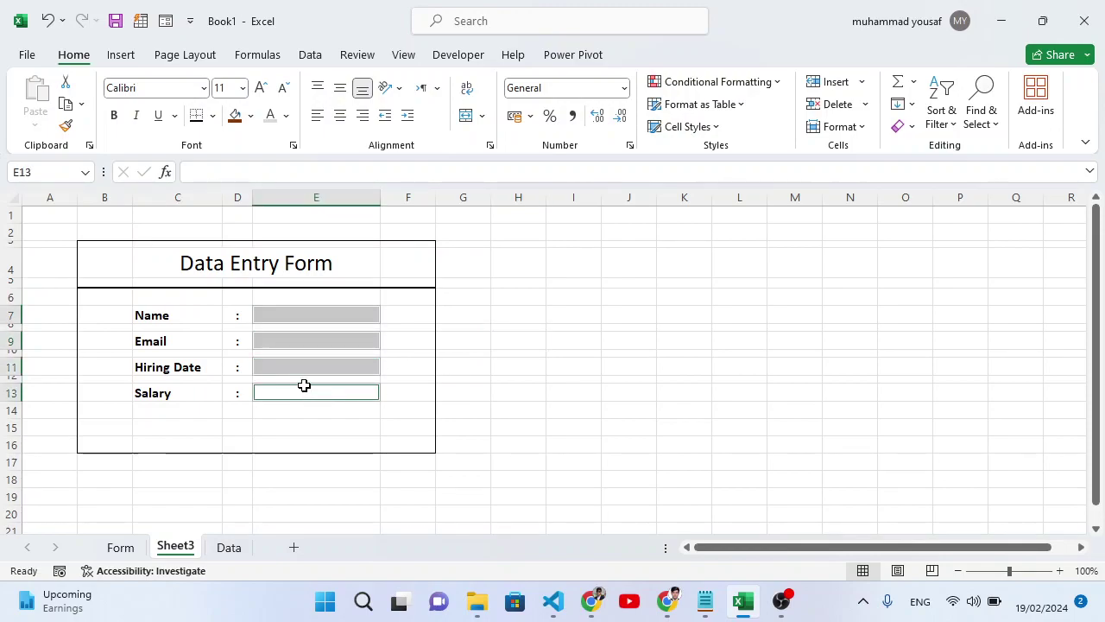
left_click(172, 319, "ctrl")
left_click(176, 343, "ctrl")
left_click(177, 370, "ctrl")
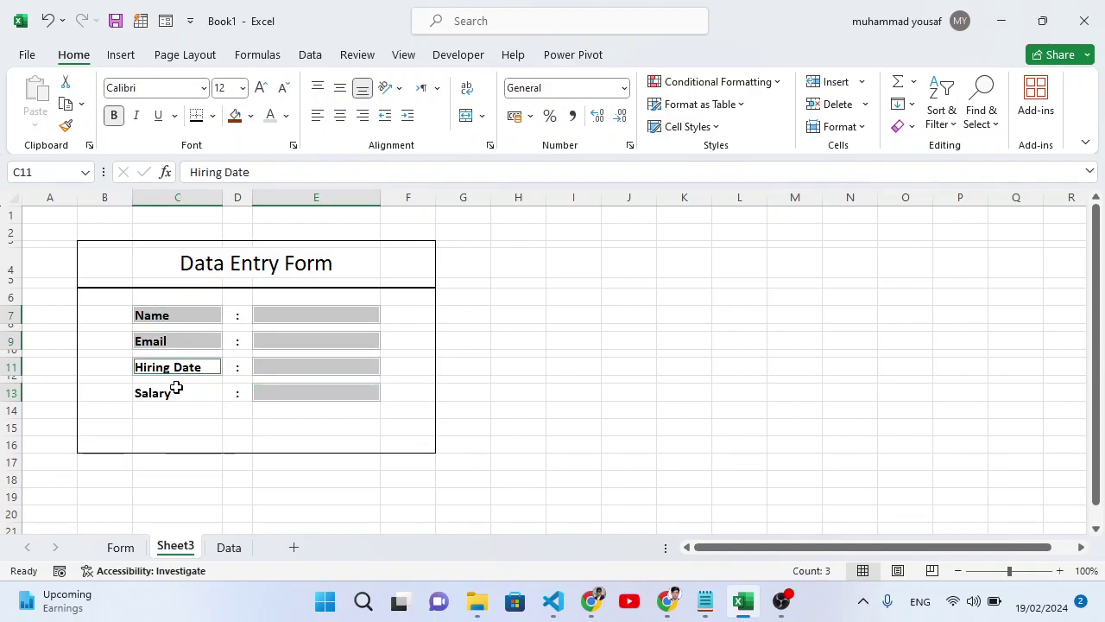
left_click(173, 395, "ctrl")
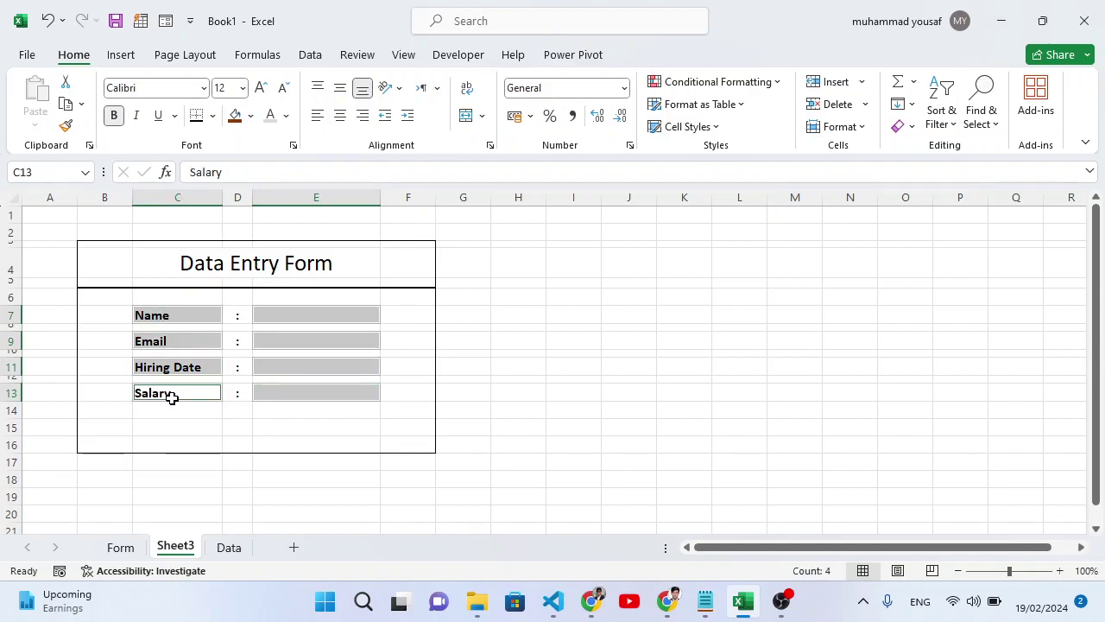
left_click(213, 115)
left_click(245, 290)
left_click(328, 360)
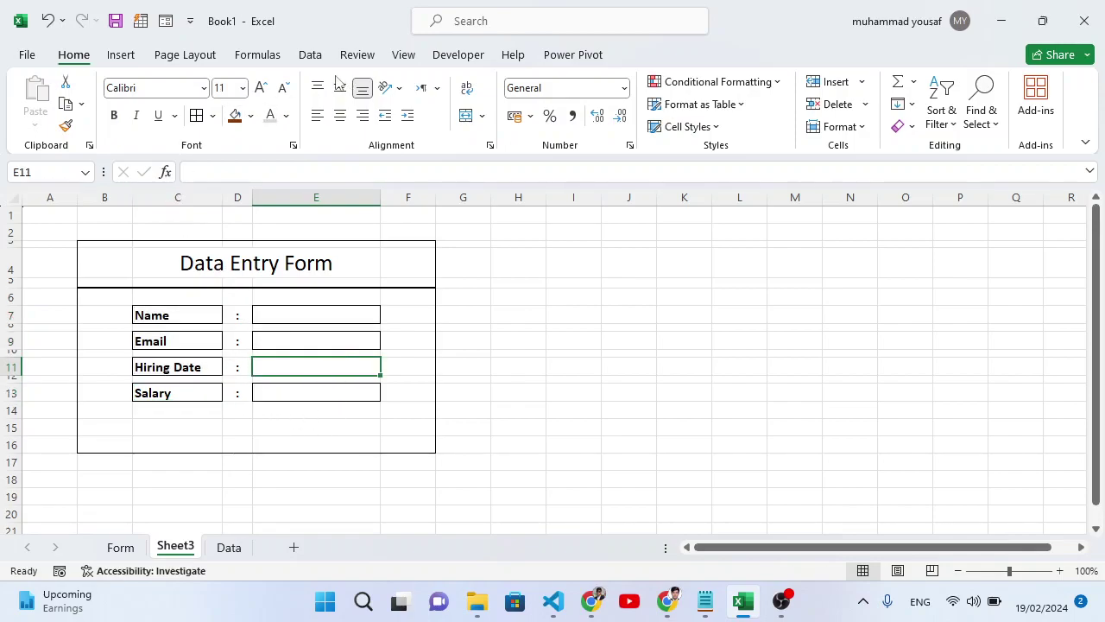
Turn off Gridlines in View, then narrow column F to about 32 pixels and shrink column A.
left_click(404, 55)
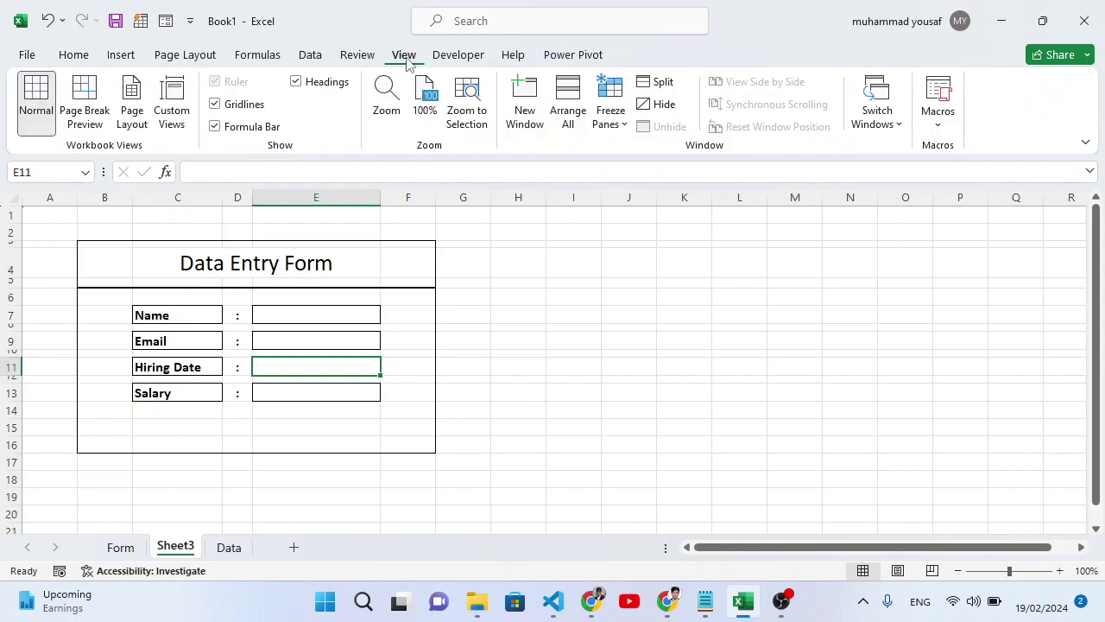
left_click(246, 108)
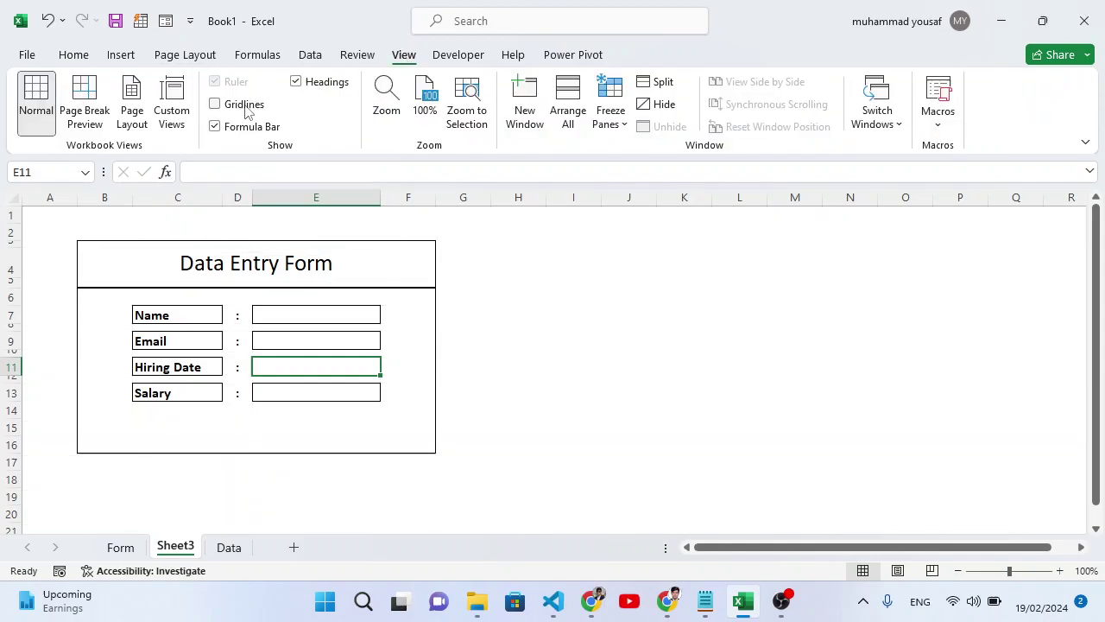
left_click(530, 344)
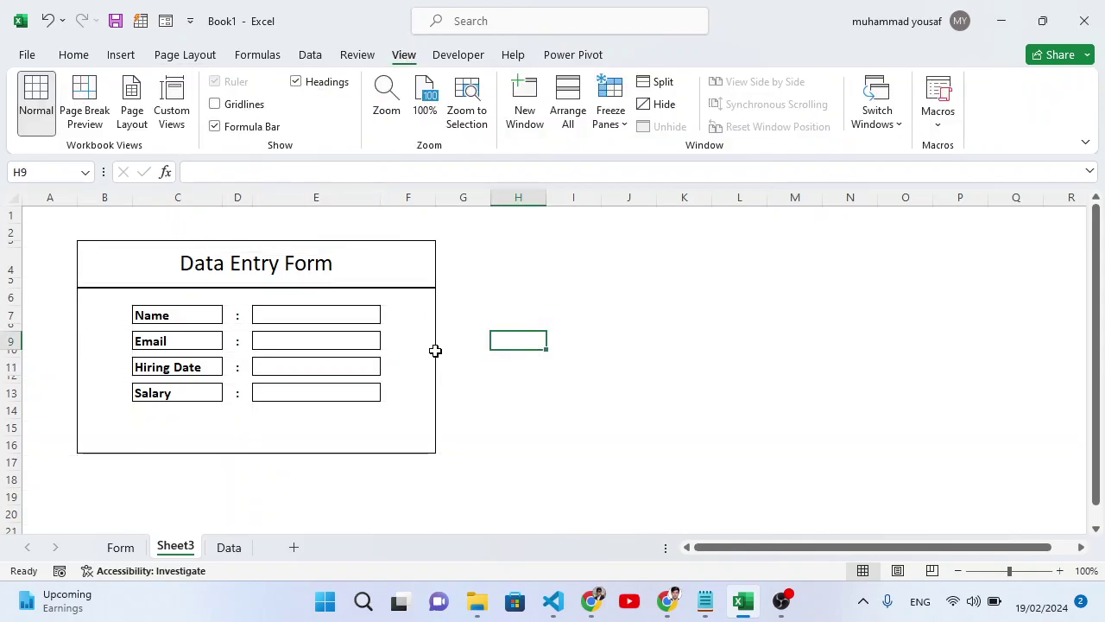
left_click(432, 213)
left_click_drag(436, 201, 402, 201)
left_click_drag(77, 204, 41, 200)
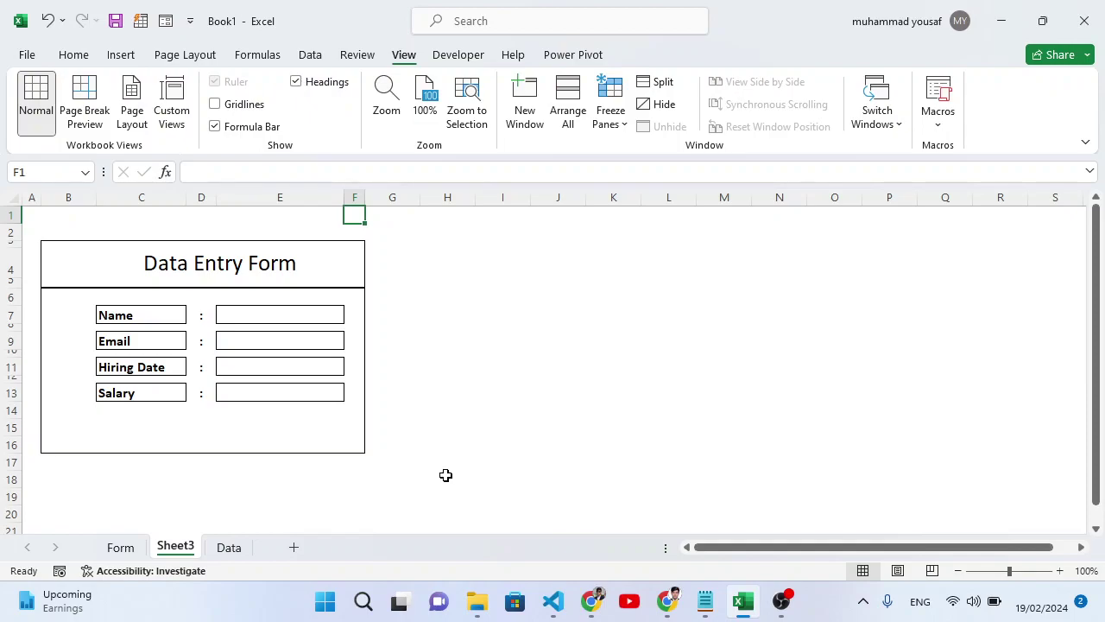
Click cells E15 and H15 beside the form, then switch to the Developer tab.
left_click(268, 430)
left_click(440, 434)
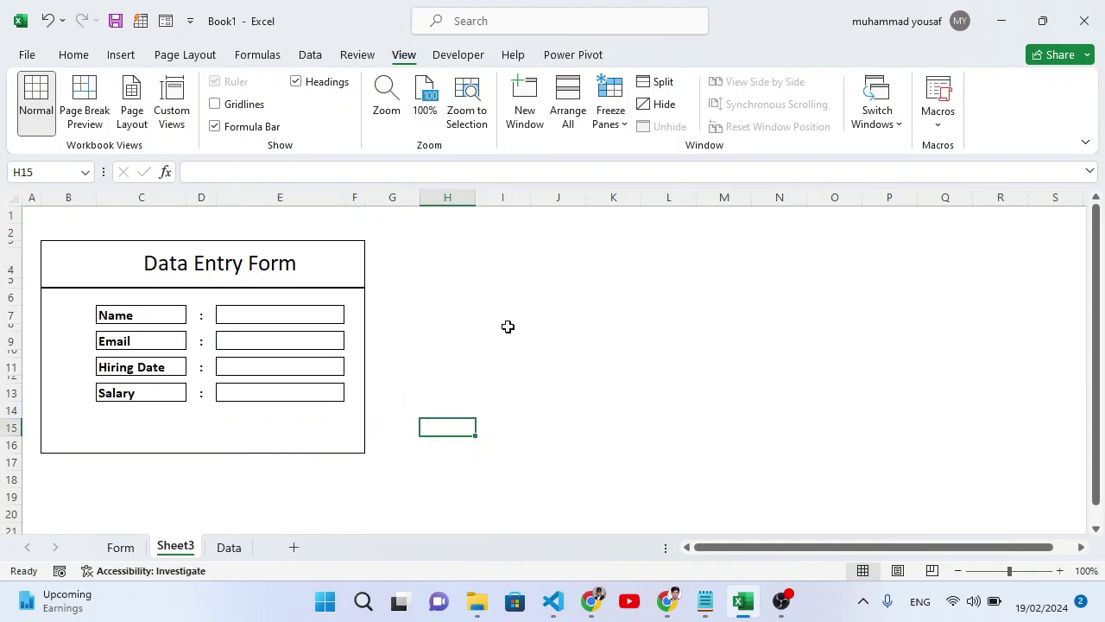
left_click(451, 59)
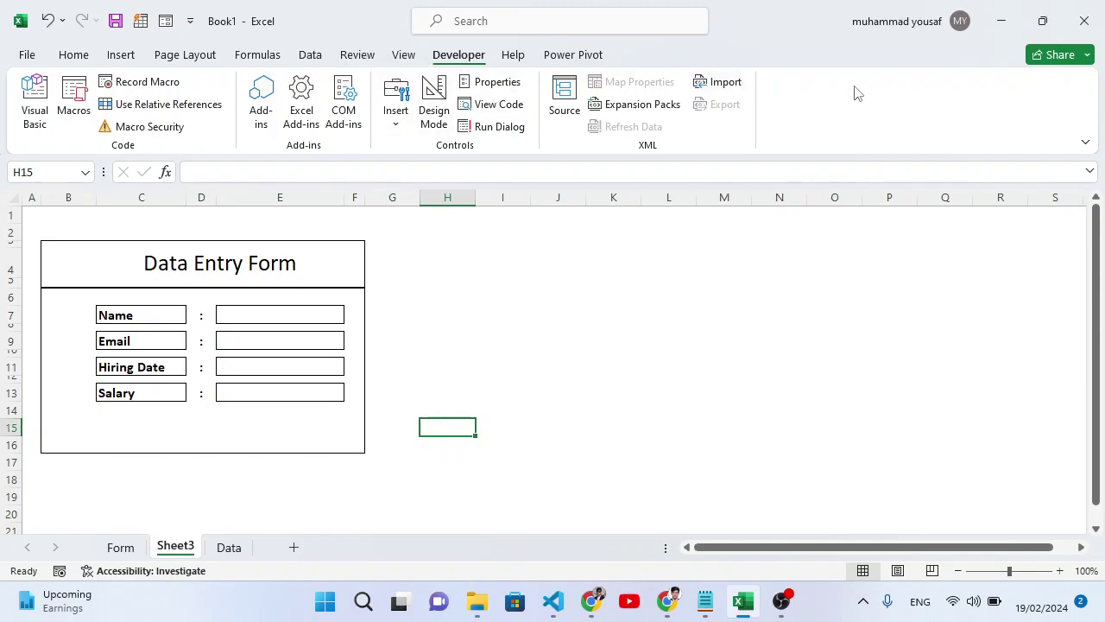
Confirm Developer is checked in Customize the Ribbon, then cancel without changes.
right_click(801, 121)
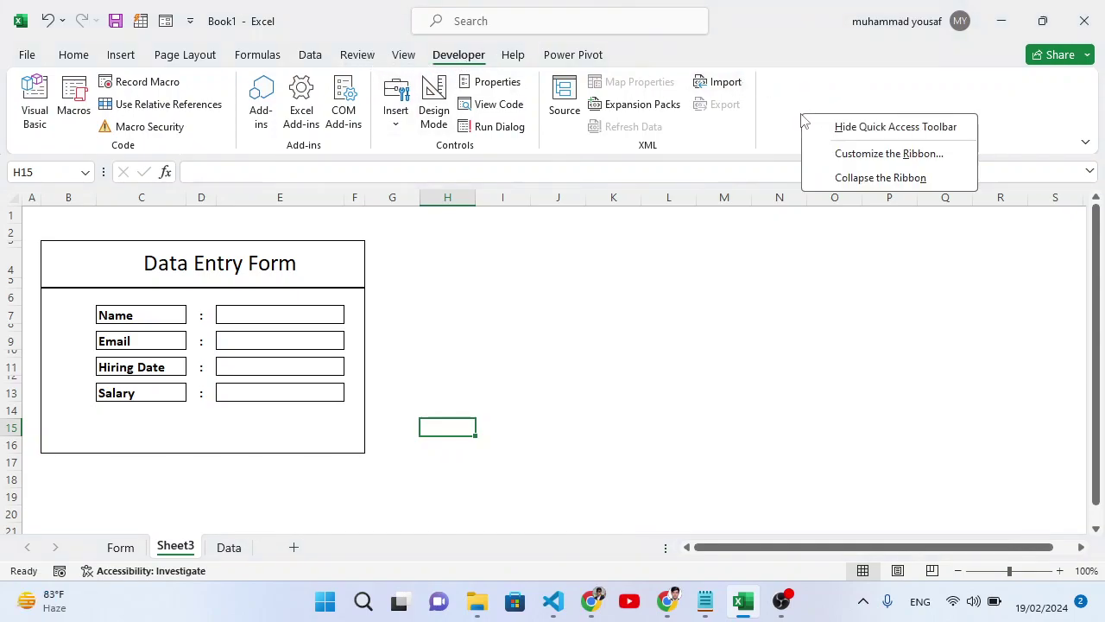
left_click(867, 159)
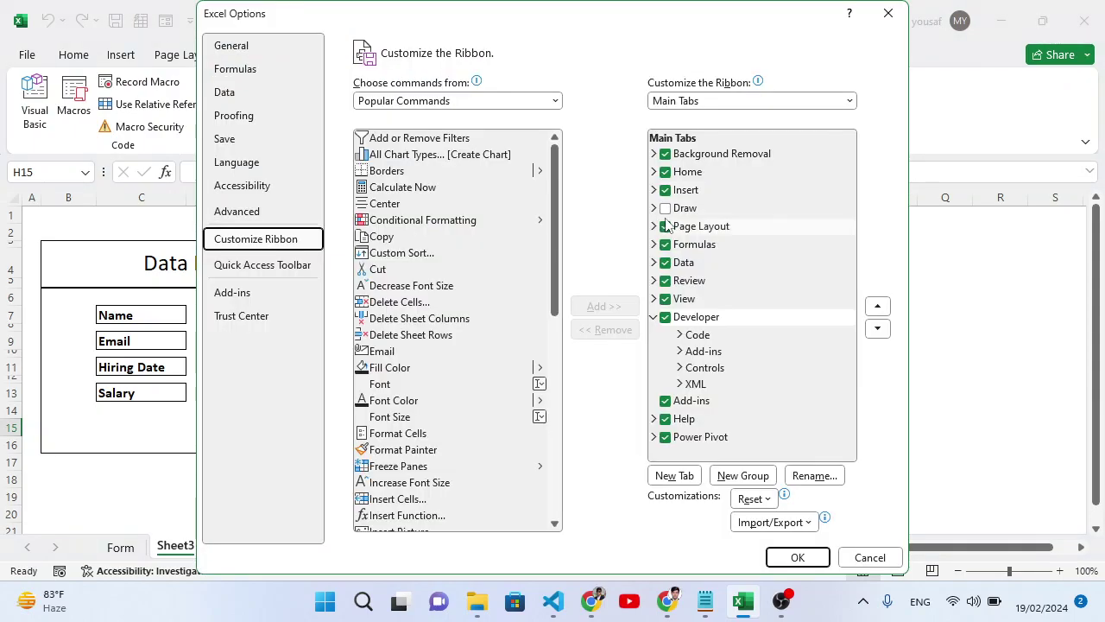
left_click(655, 317)
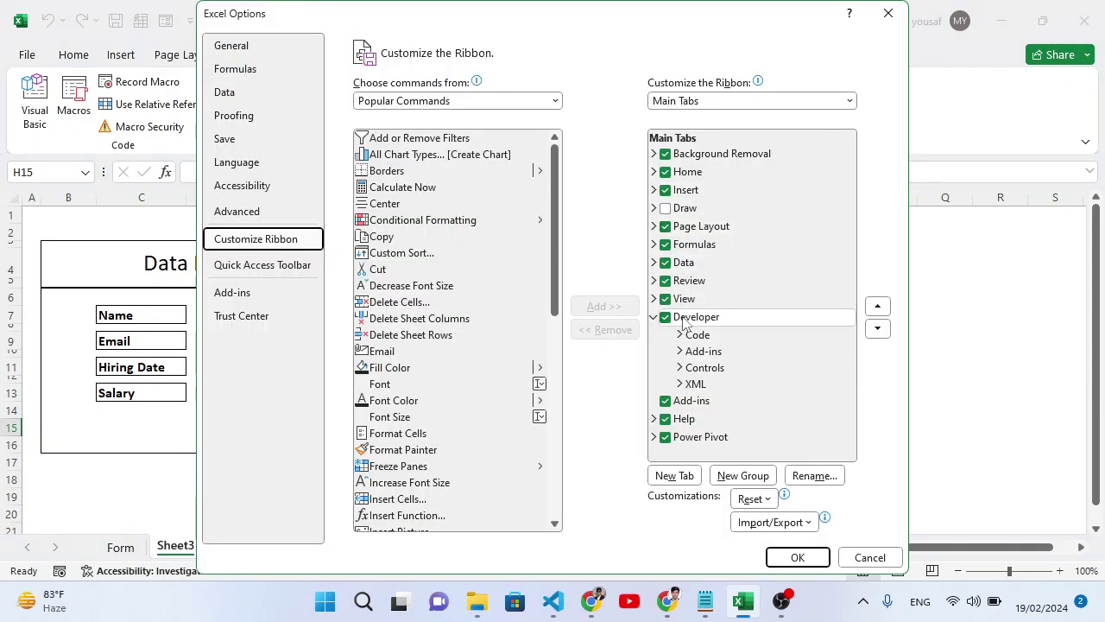
left_click(870, 557)
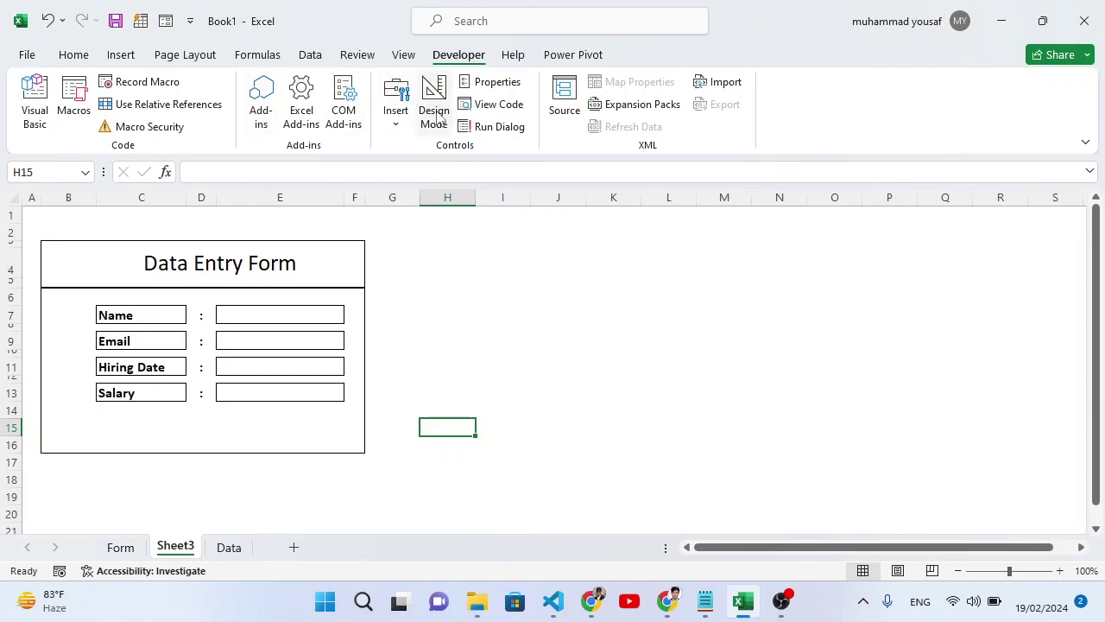
Draw a Button (Form Control) in row 15 below Salary, leaving it without a macro.
left_click(396, 128)
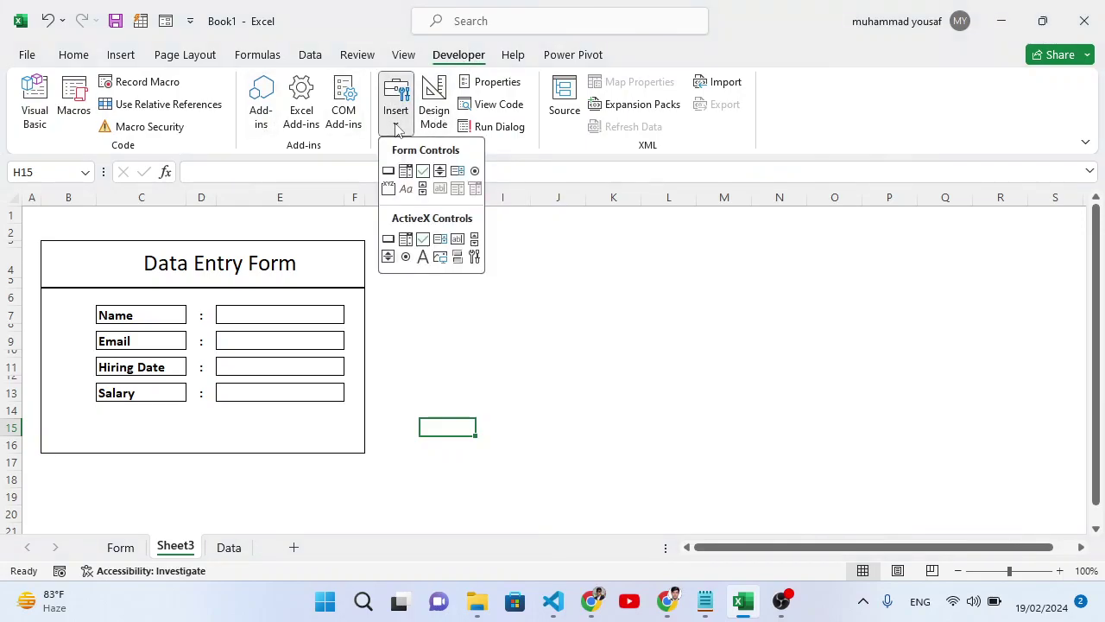
left_click(388, 171)
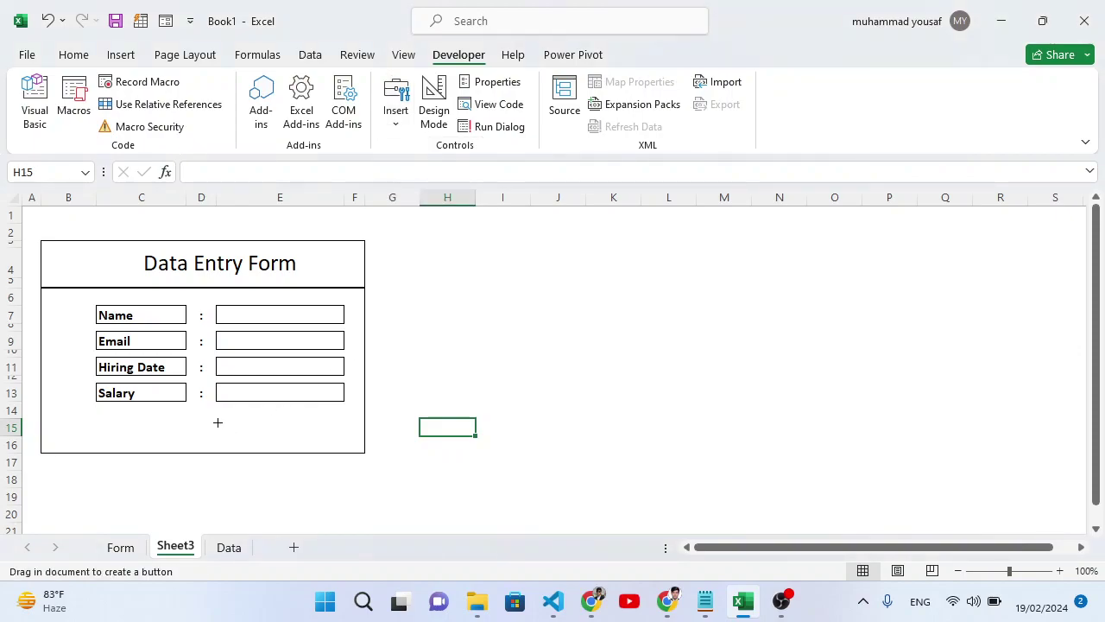
left_click_drag(218, 420, 343, 441)
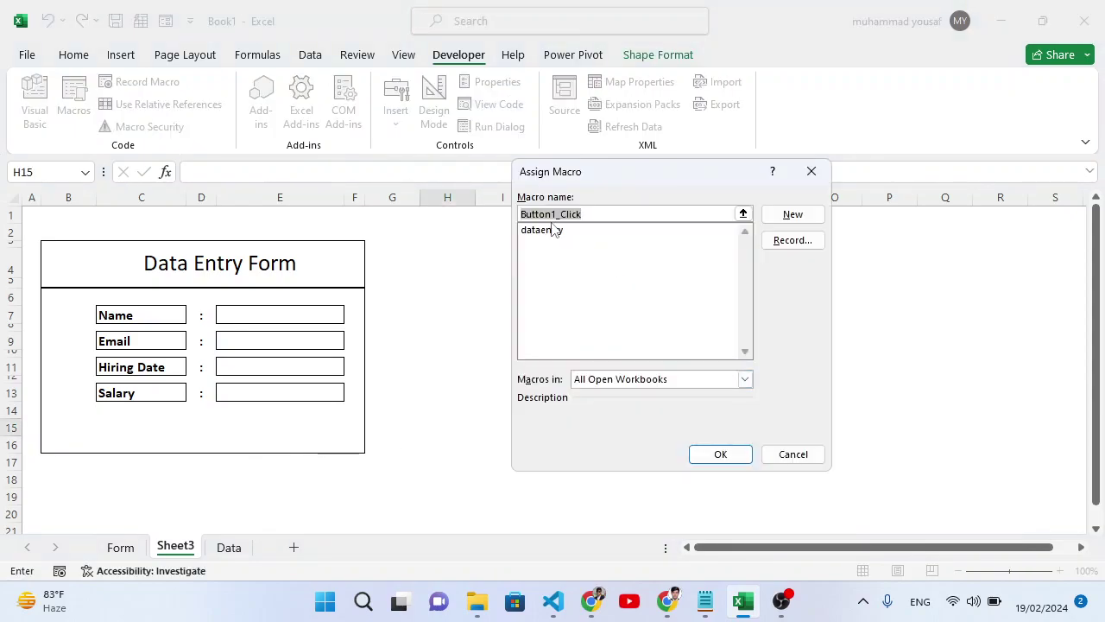
left_click(791, 453)
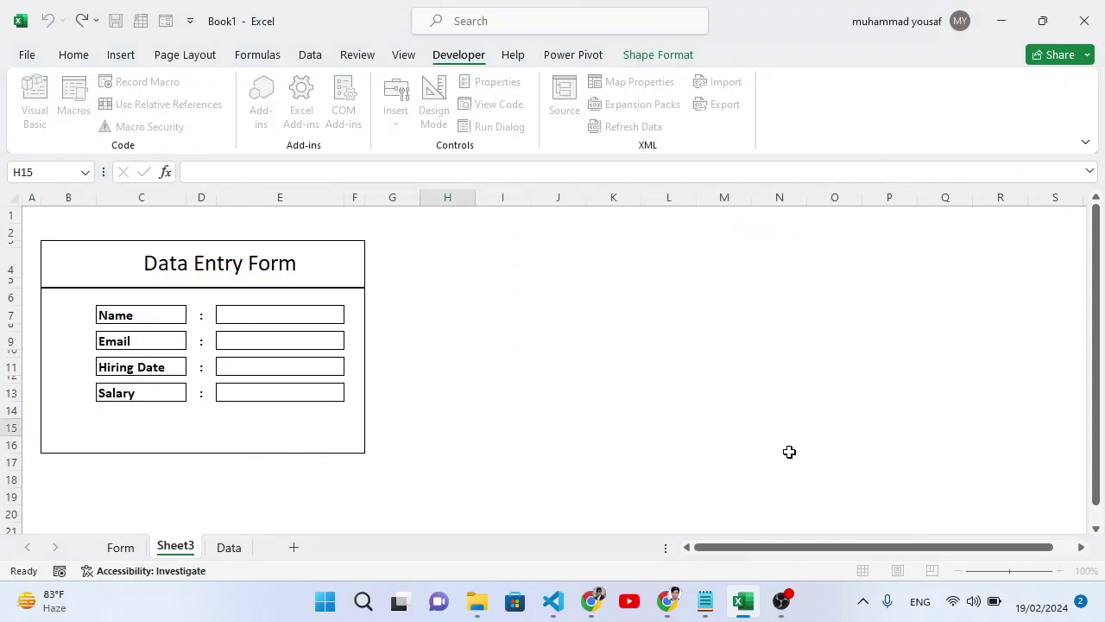
left_click(361, 429)
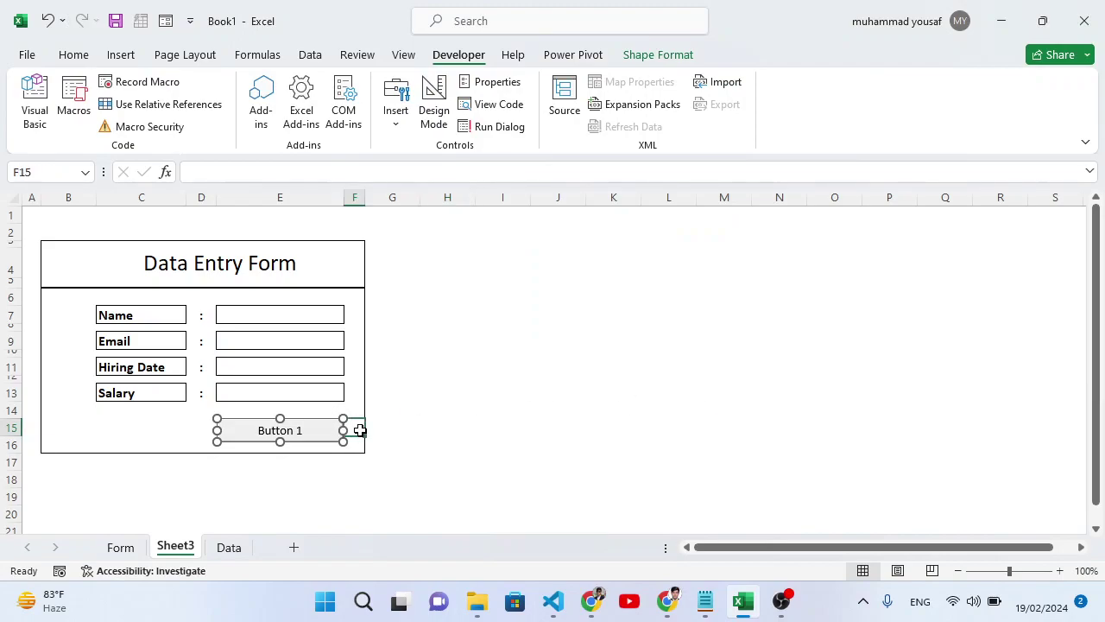
In Format Control, replace Button 1's alternative text with 'Save Re'.
right_click(294, 436)
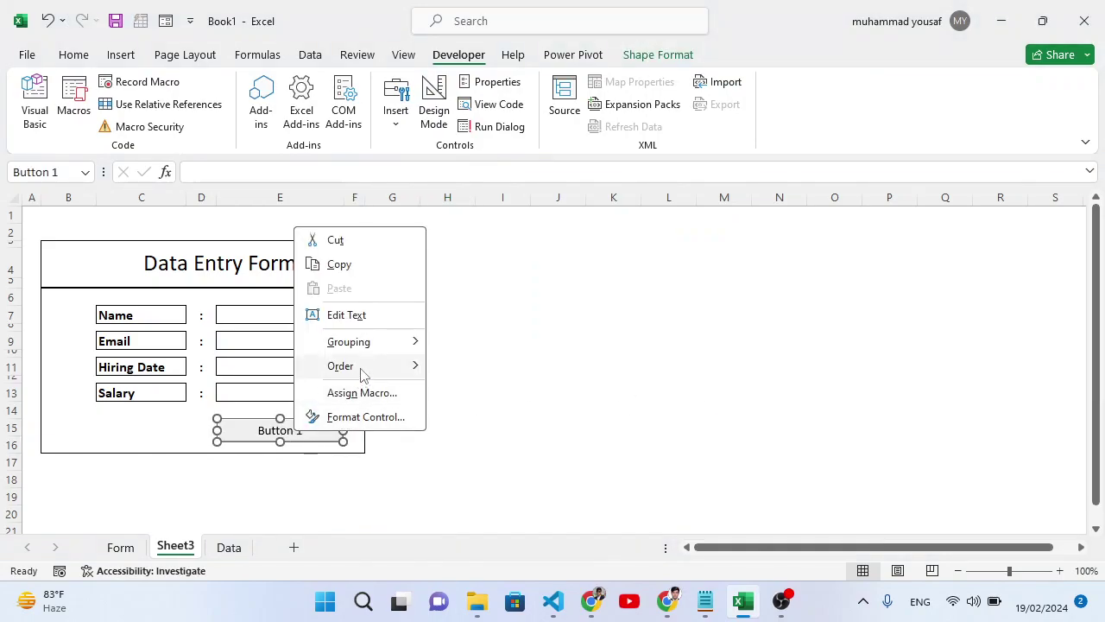
left_click(380, 420)
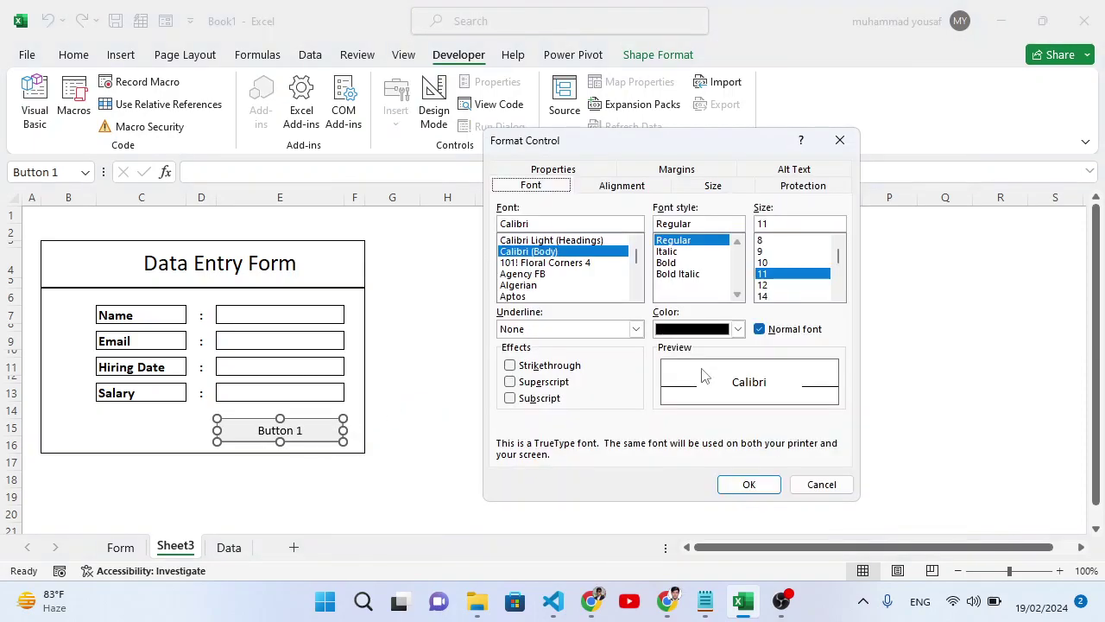
left_click(796, 171)
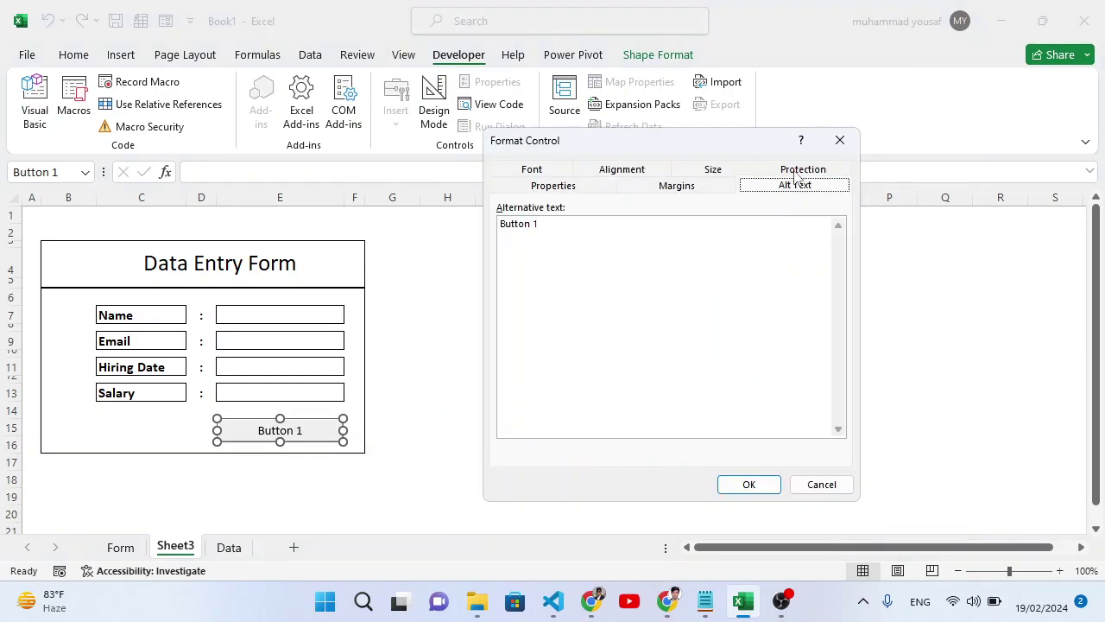
left_click(522, 233)
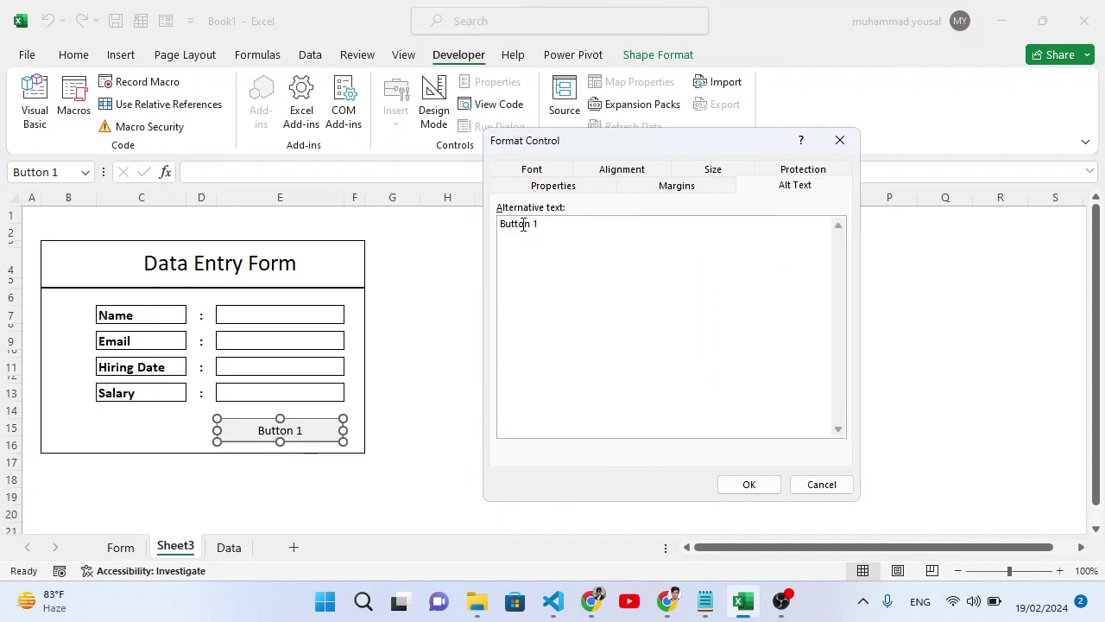
key("ctrl+a")
type("Save Re")
Set the button caption font to bold blue Agency FB at size 16.
left_click(539, 170)
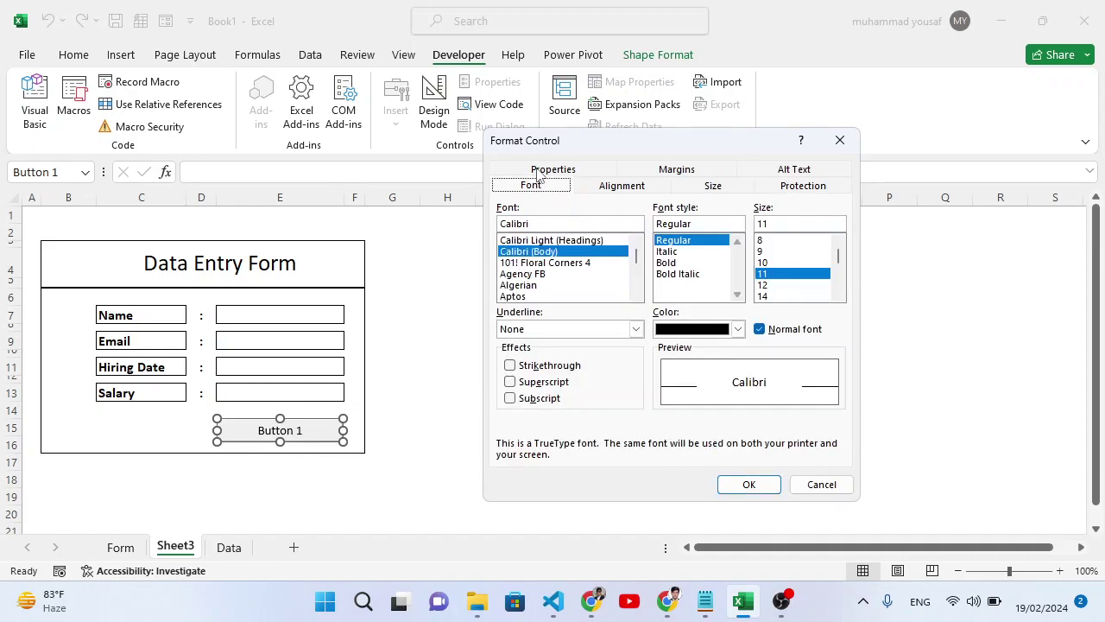
left_click(738, 329)
left_click(742, 407)
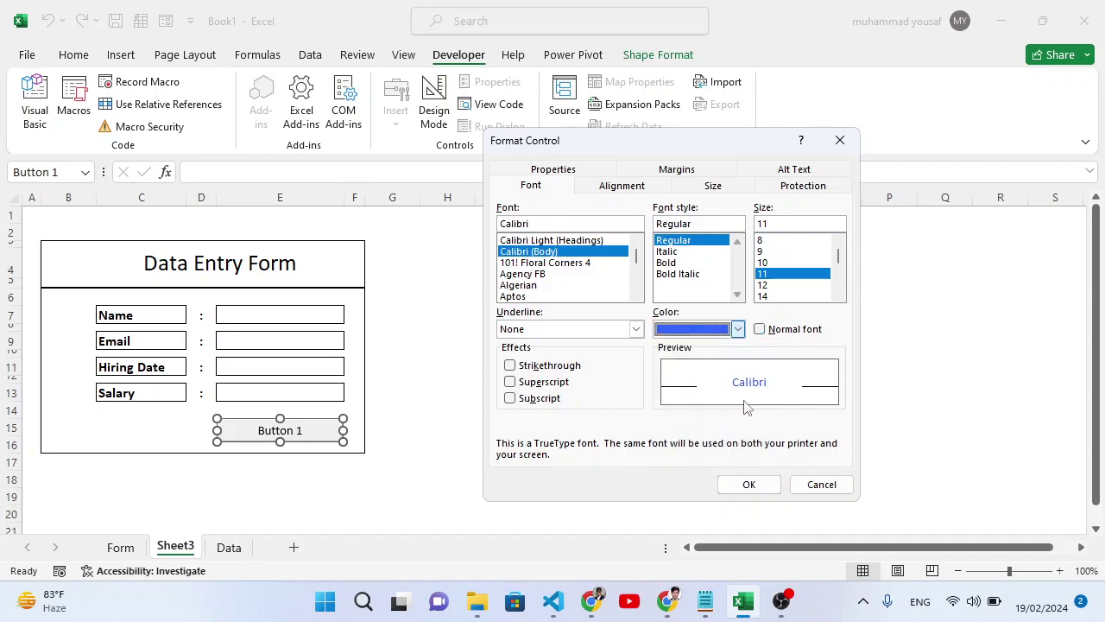
left_click(764, 296)
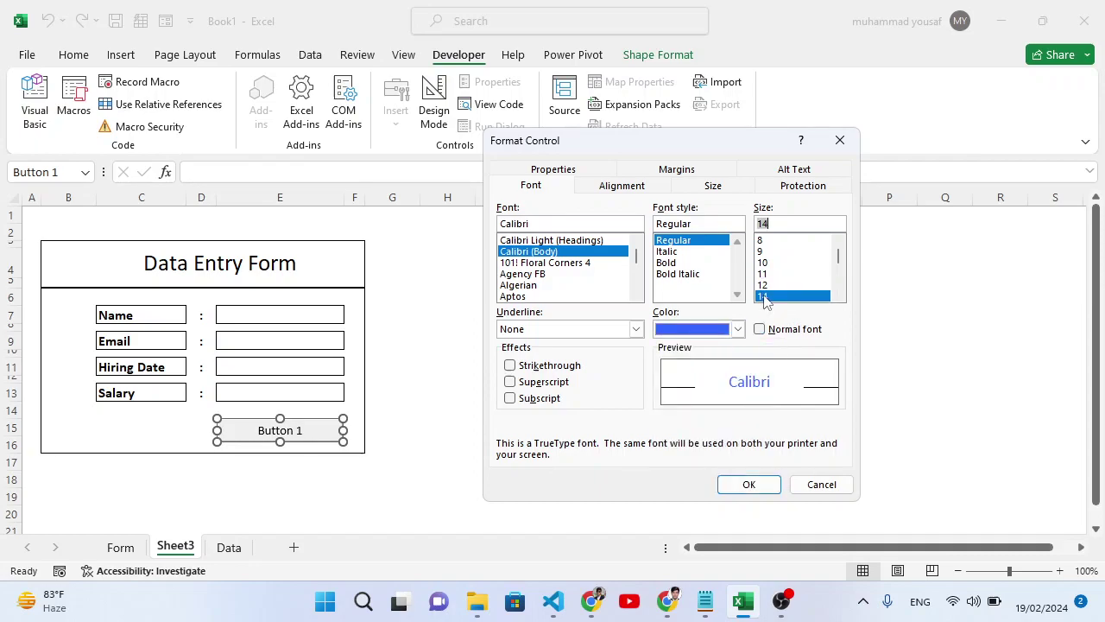
left_click(675, 264)
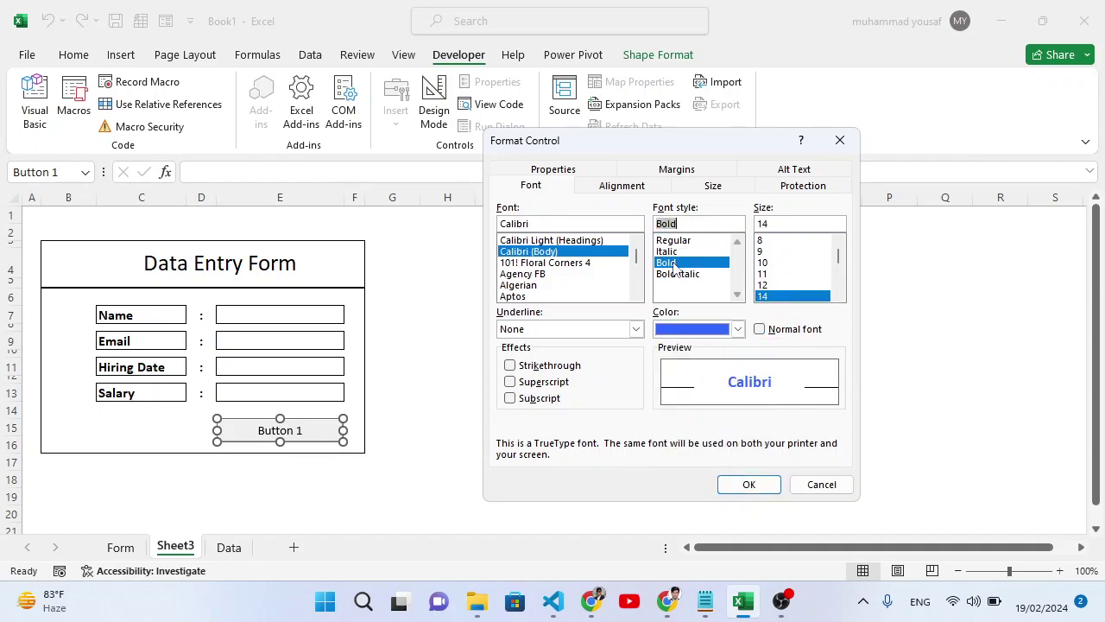
left_click(529, 275)
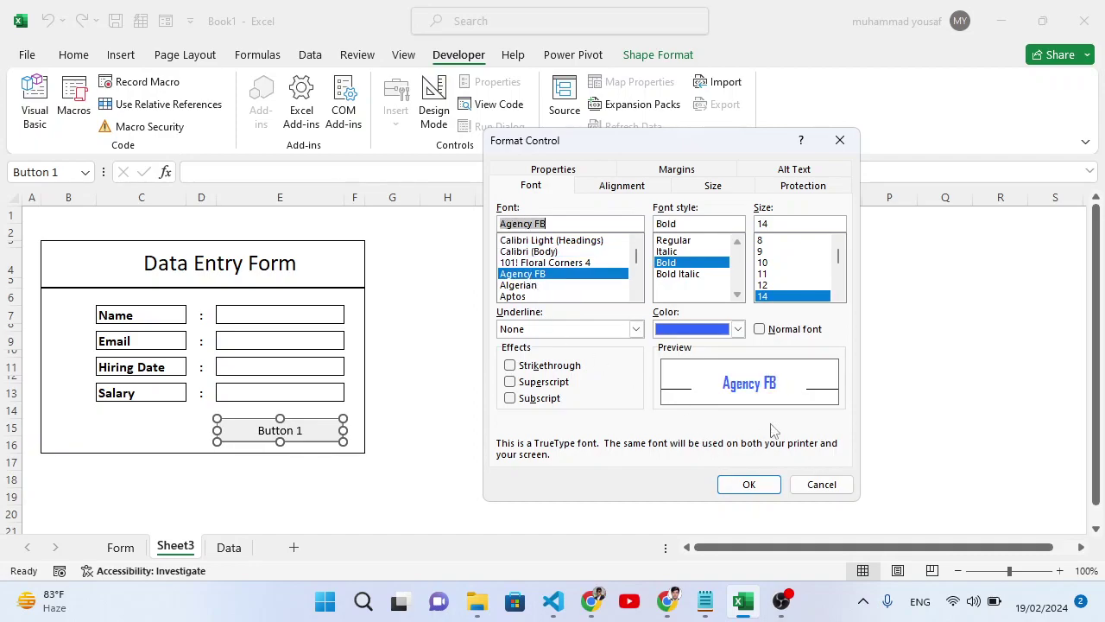
left_click(839, 299)
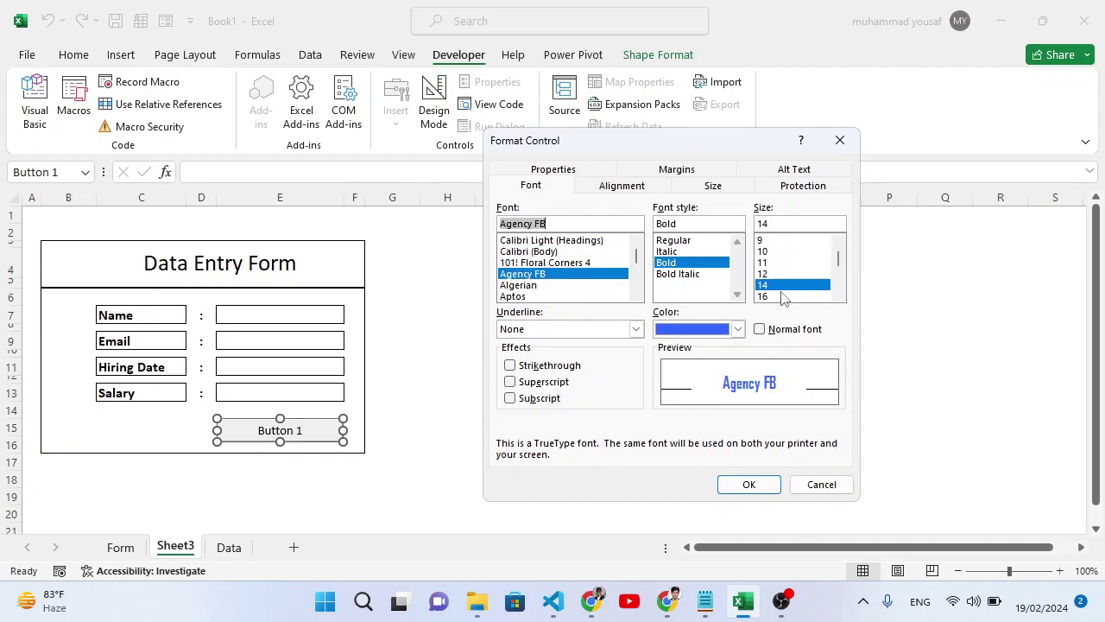
left_click(777, 297)
left_click(748, 484)
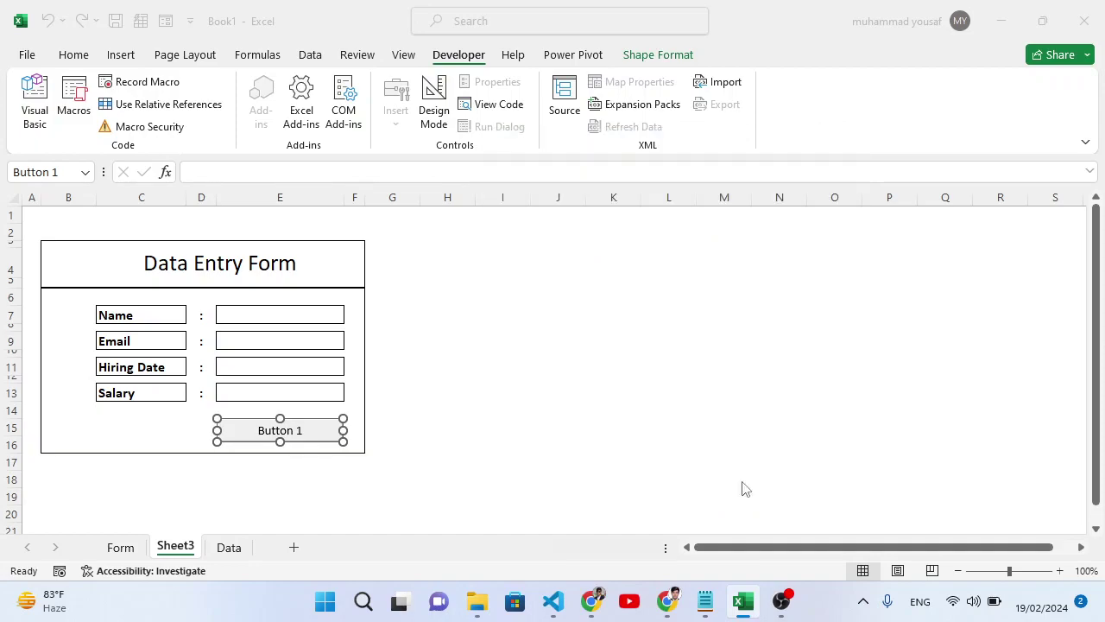
Edit the button caption from 'Button 1' to 'Save Record'.
right_click(297, 436)
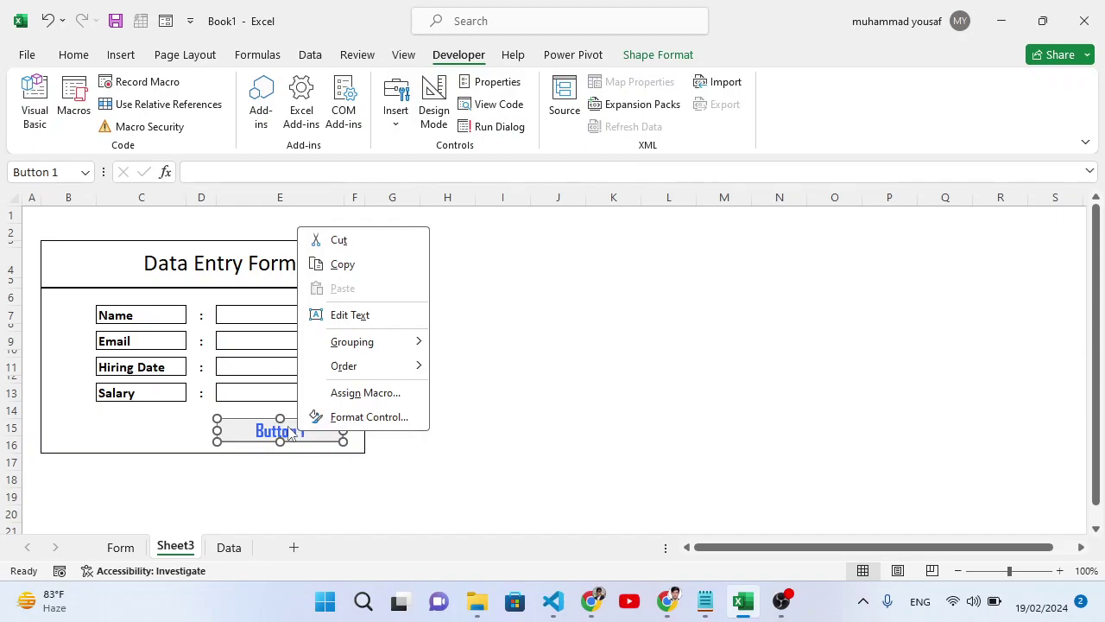
key("Escape")
double_click(289, 433)
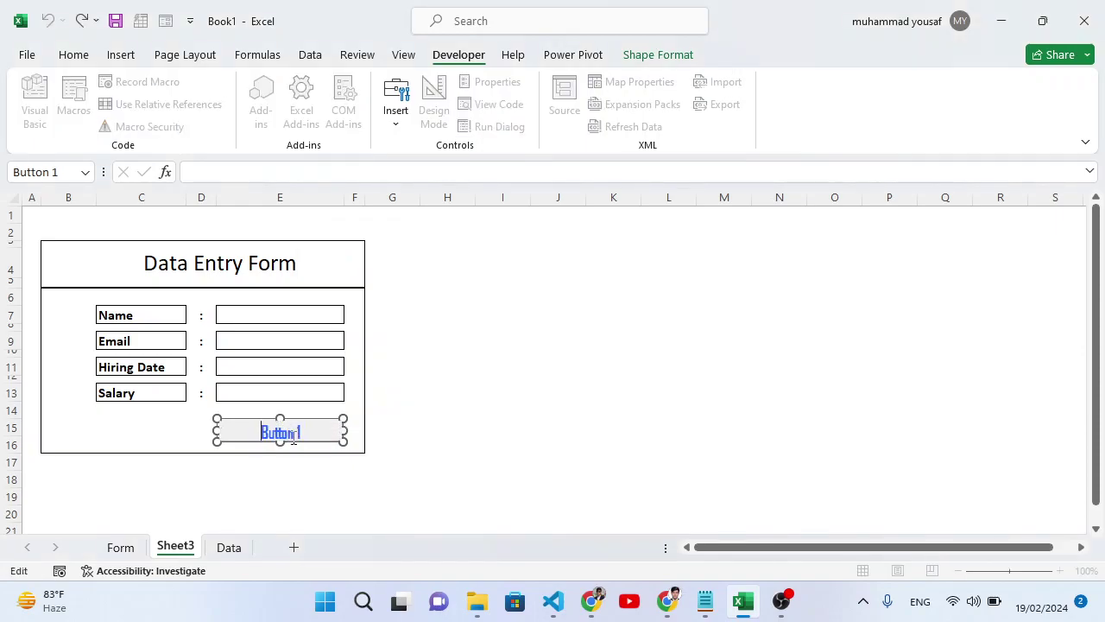
key("Escape")
double_click(294, 439)
type("Save Record")
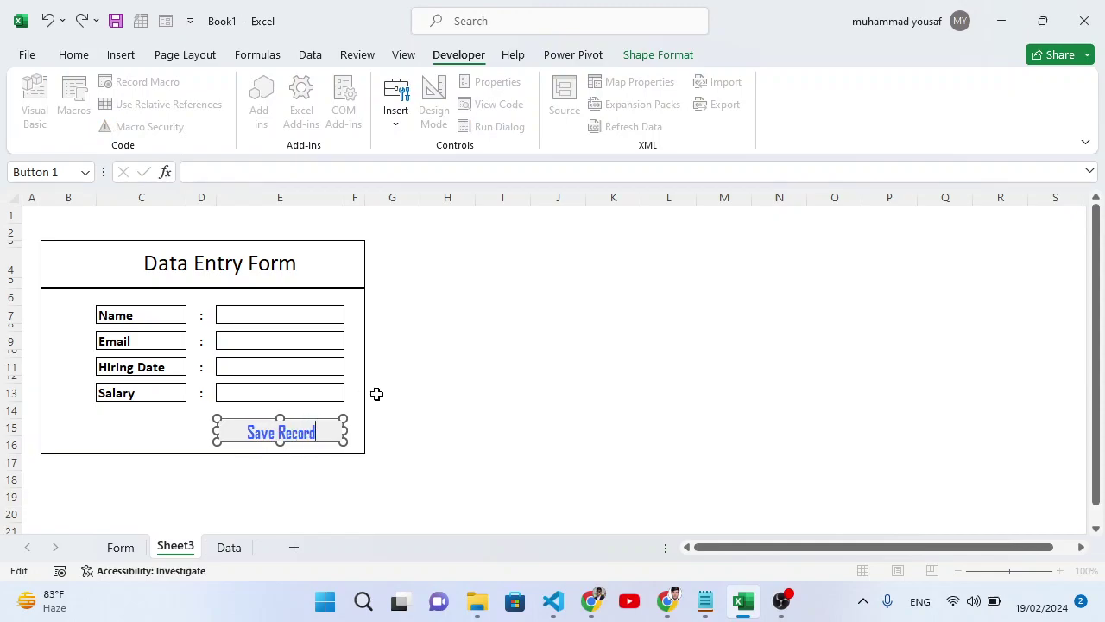
left_click(389, 426)
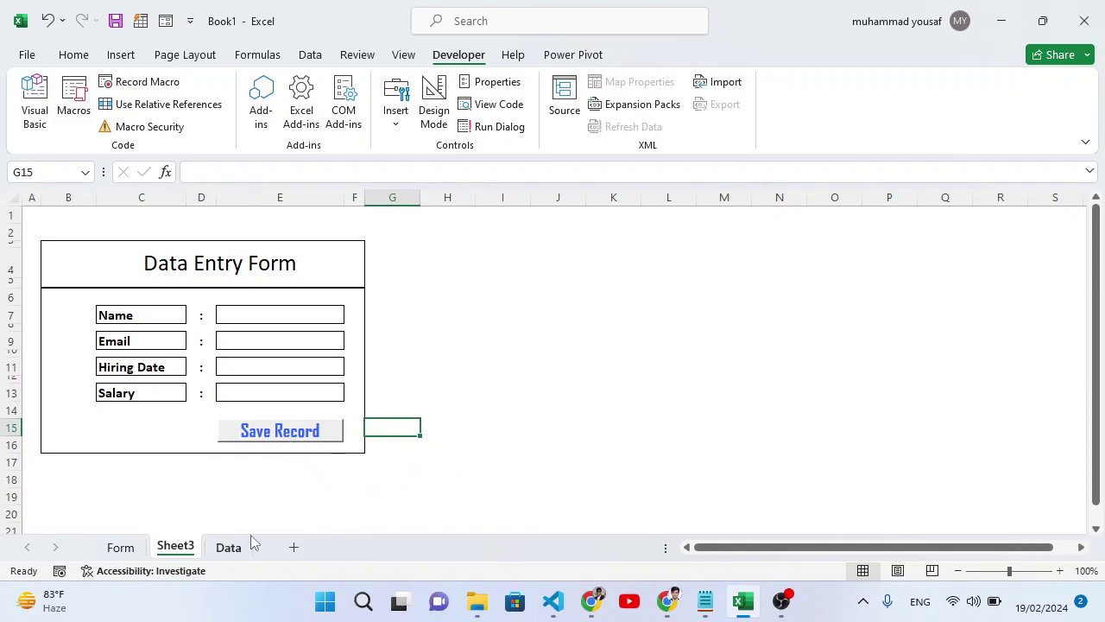
Add Sheet4 and enter the Name header in A1.
left_click(291, 547)
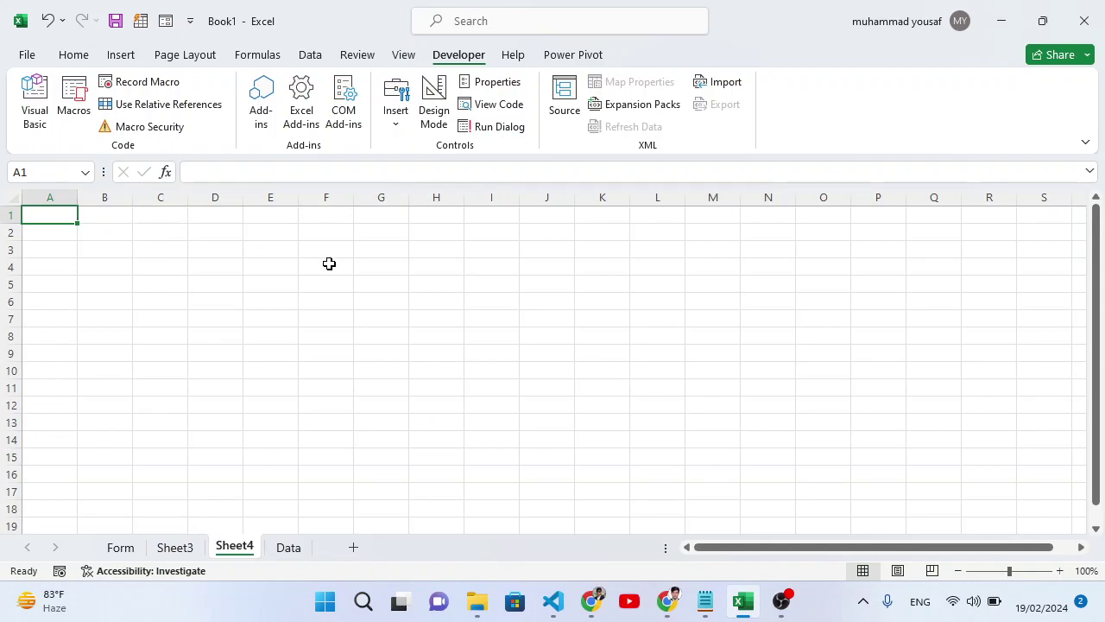
type("Name")
key("Tab")
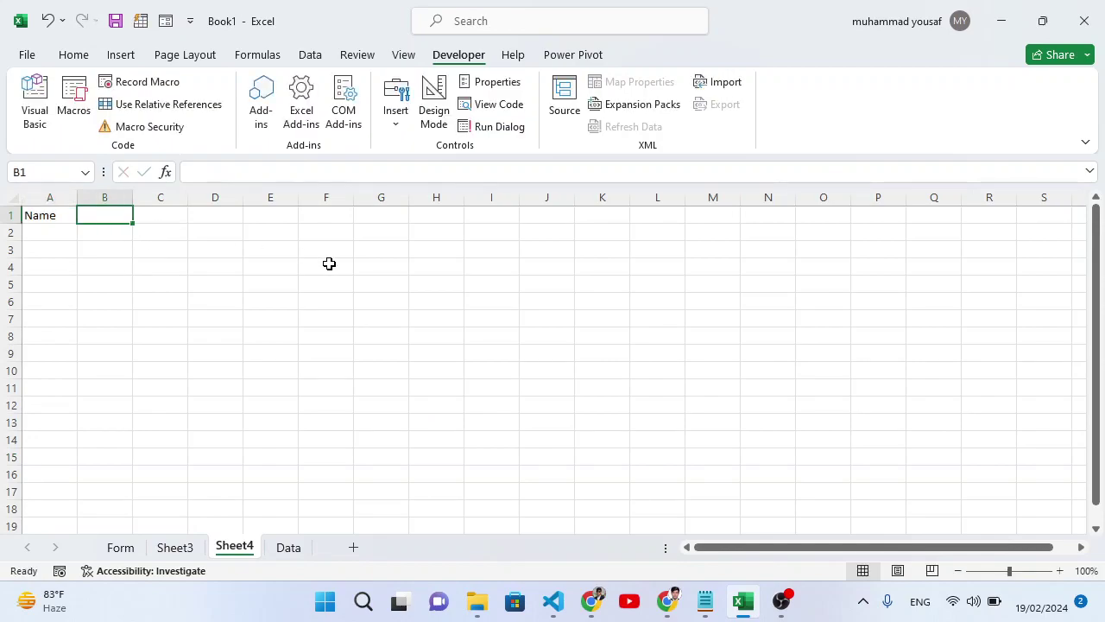
key("alt+e")
type("em")
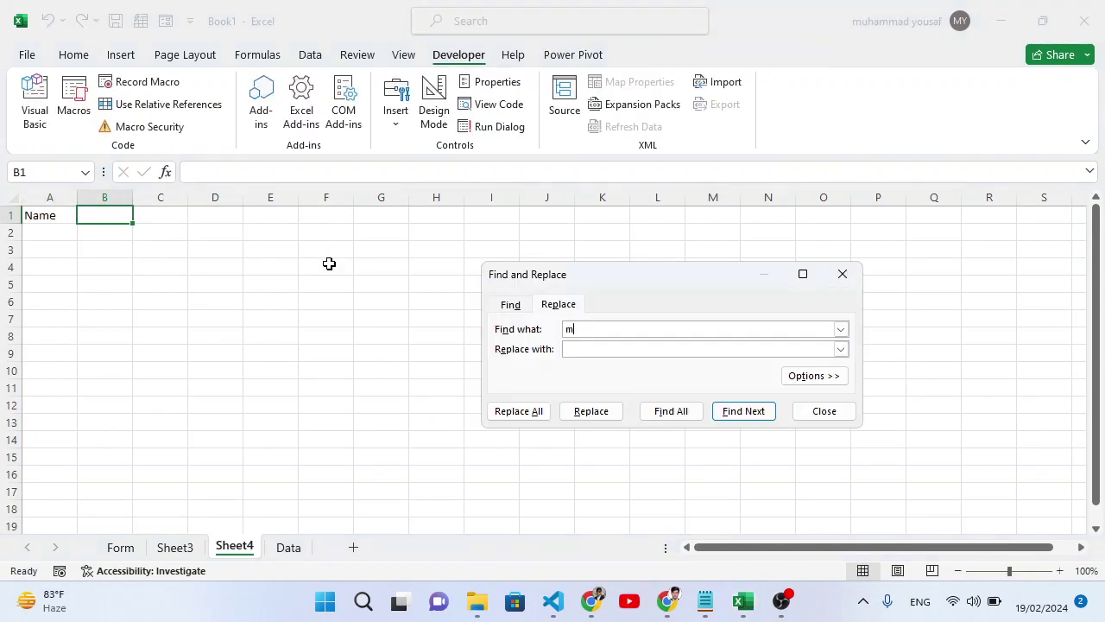
left_click(841, 274)
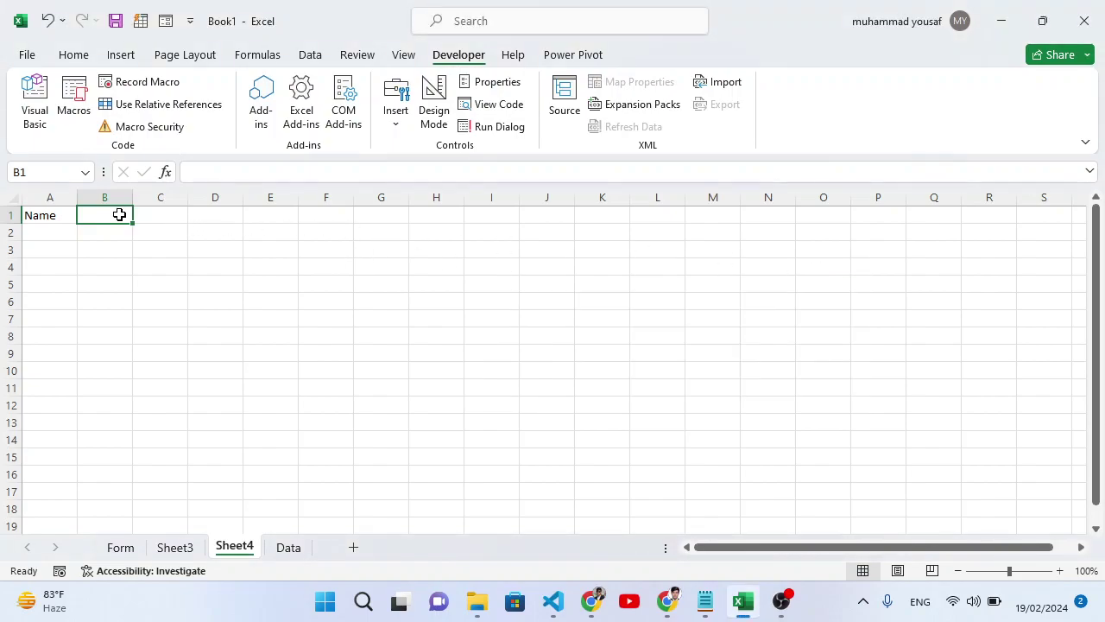
Enter the Email, Hiring Date and Salary headers in B1:D1.
type("Email")
key("Tab")
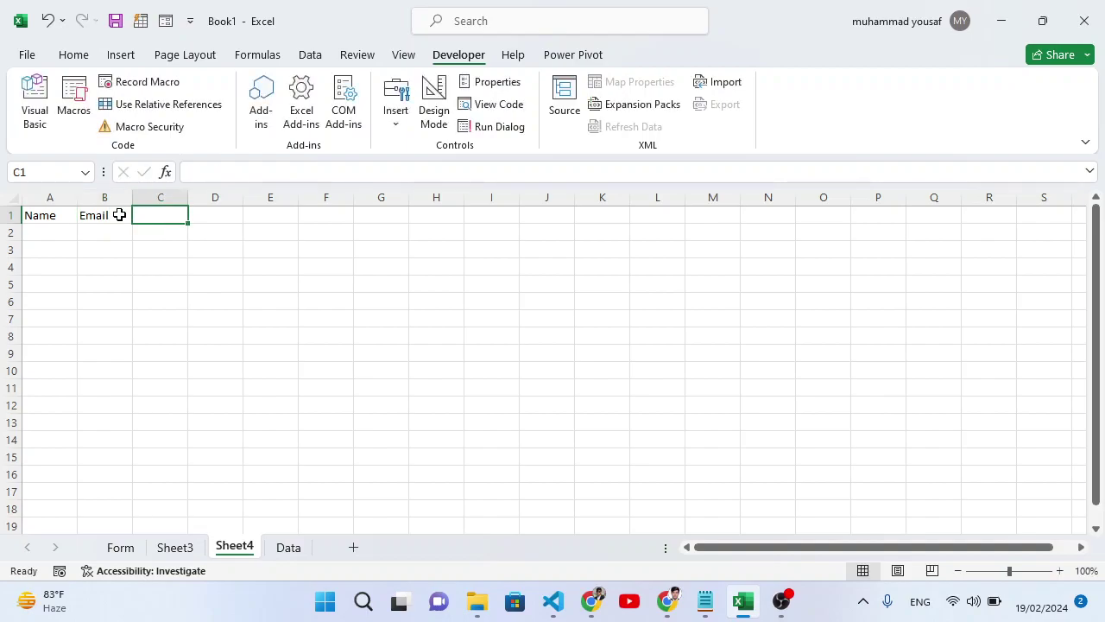
type("Hiring Date")
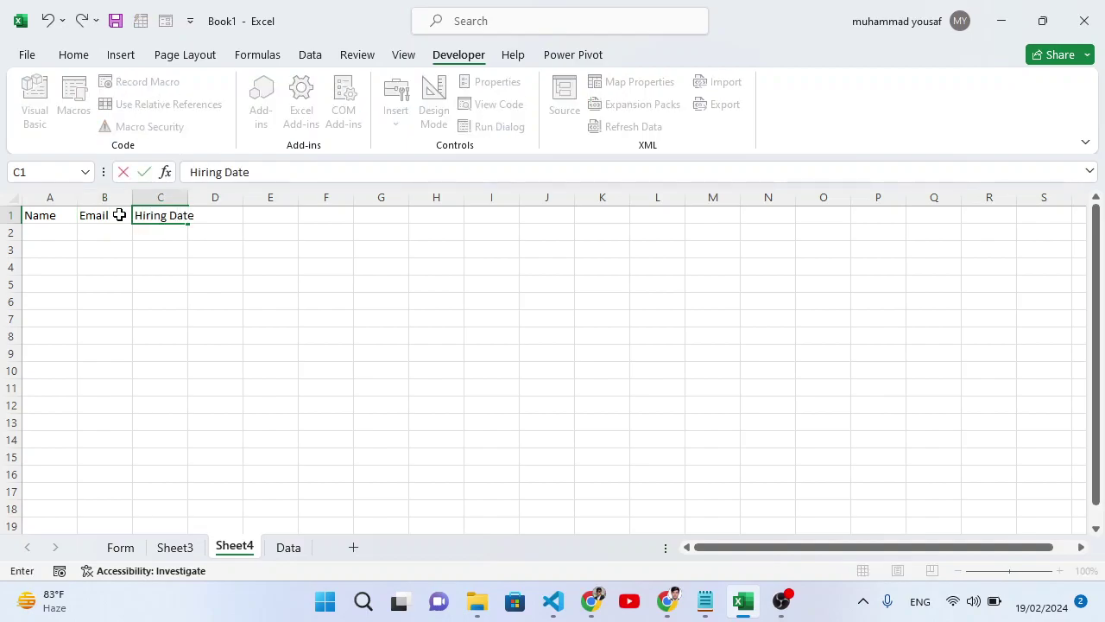
key("Tab")
type("Sa")
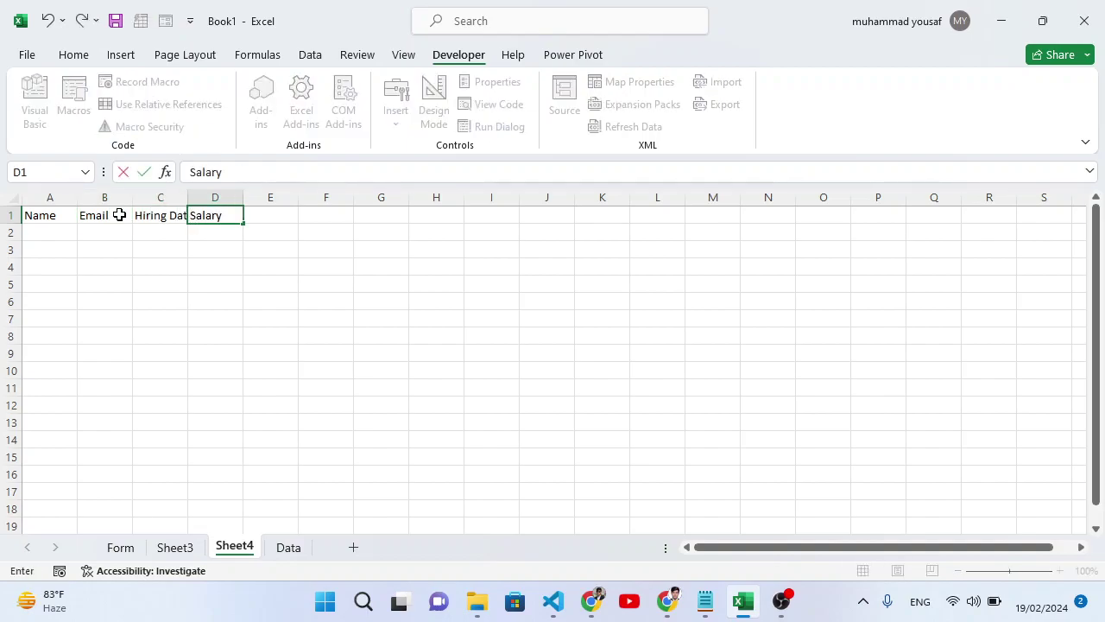
type("lary")
left_click(153, 262)
Give the A1:D1 headers a dark brown fill and light font colour.
left_click_drag(69, 215, 219, 218)
left_click(73, 54)
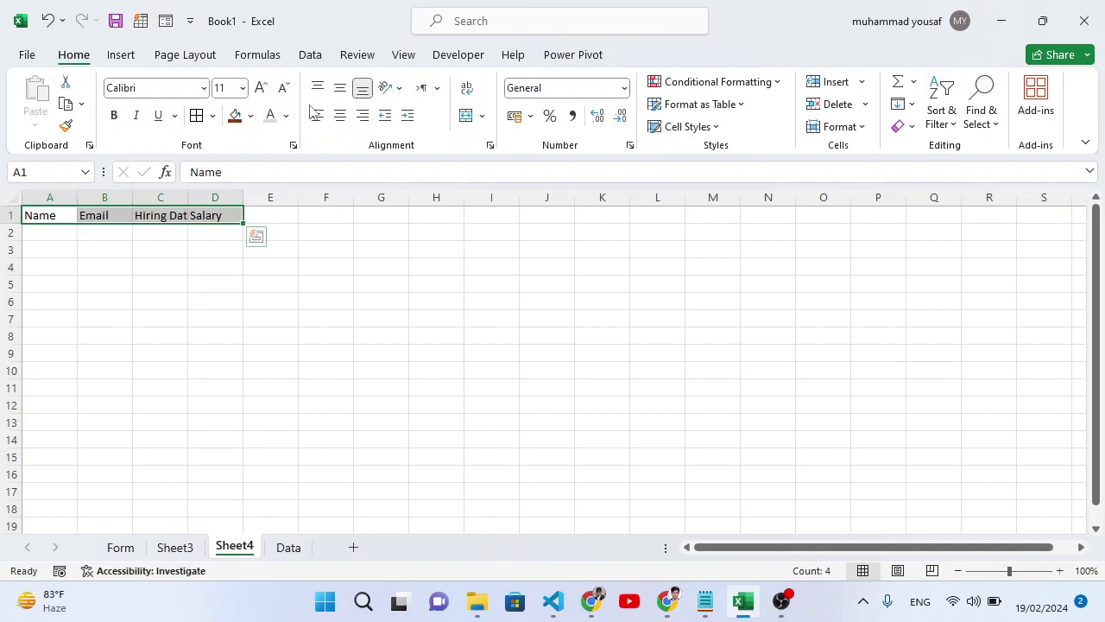
left_click(234, 114)
left_click(270, 114)
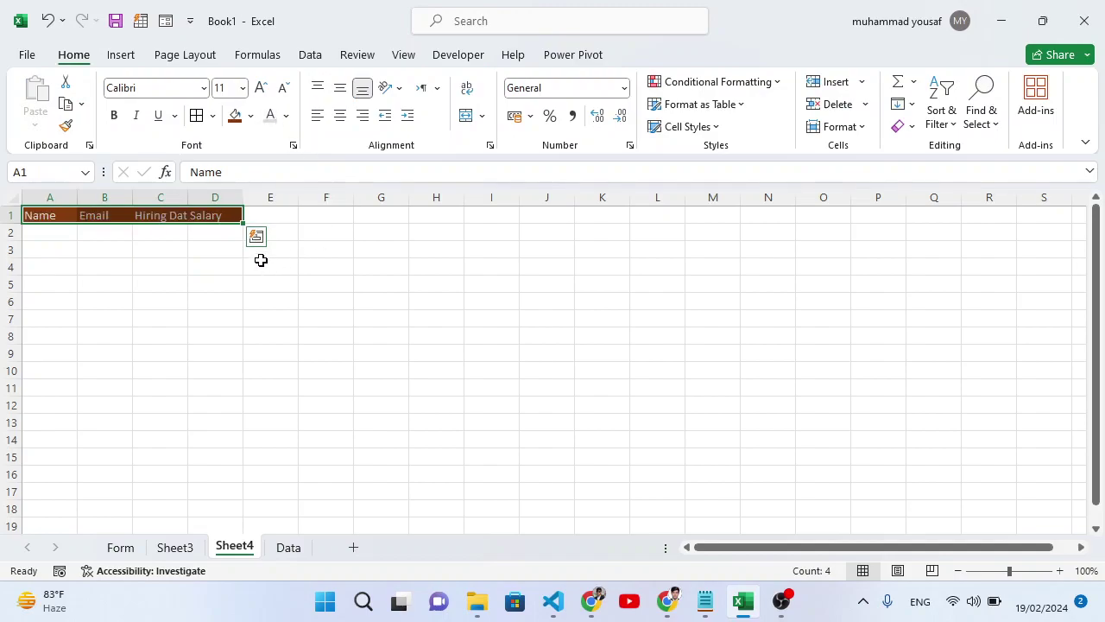
left_click(146, 250)
Widen columns A to D and make the headers bold at a larger size.
left_click_drag(78, 197, 421, 198)
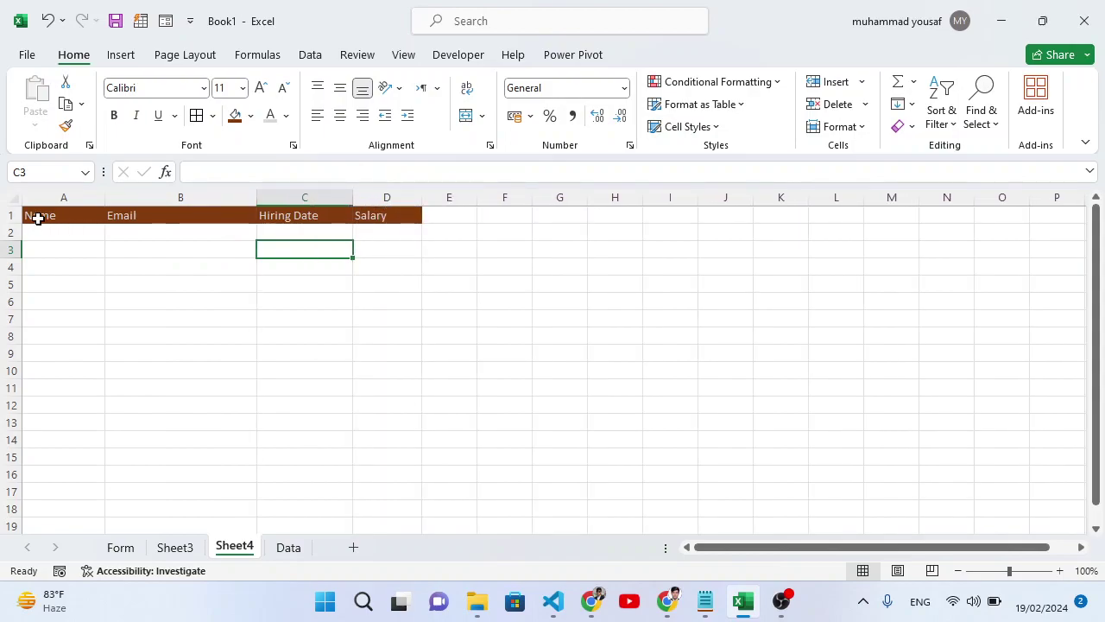
left_click_drag(35, 217, 371, 224)
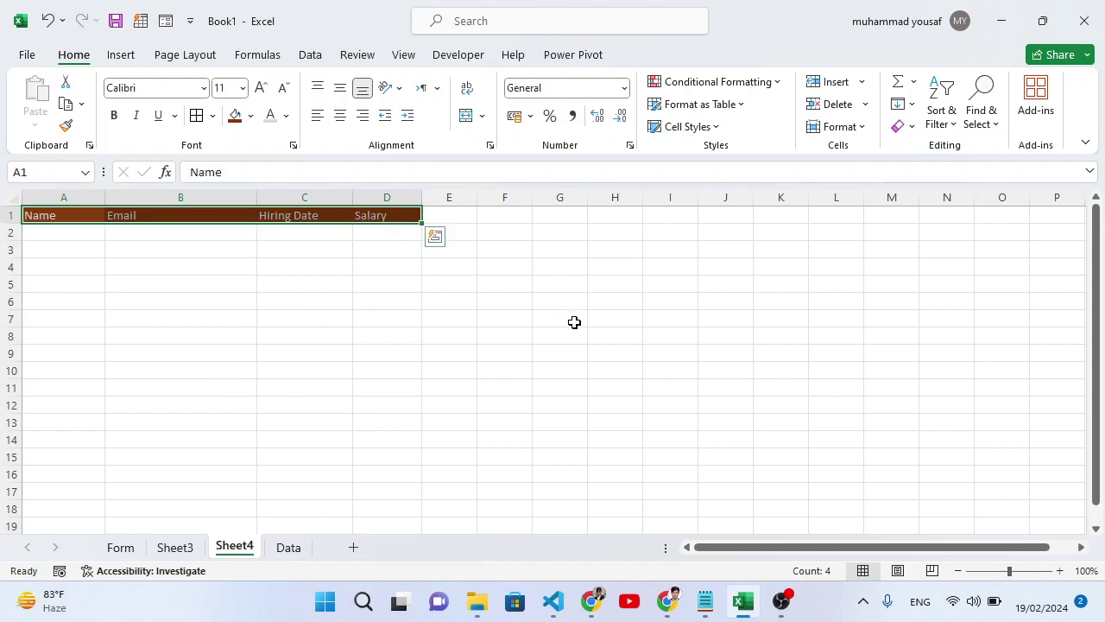
key("ctrl+b")
left_click(261, 88)
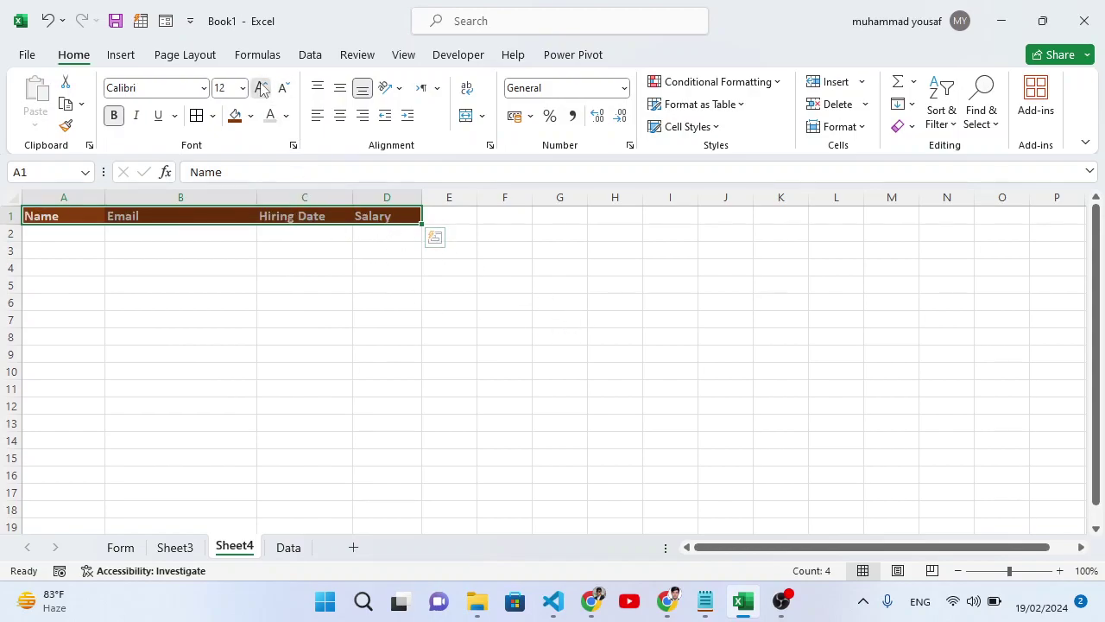
left_click(262, 88)
left_click(557, 322)
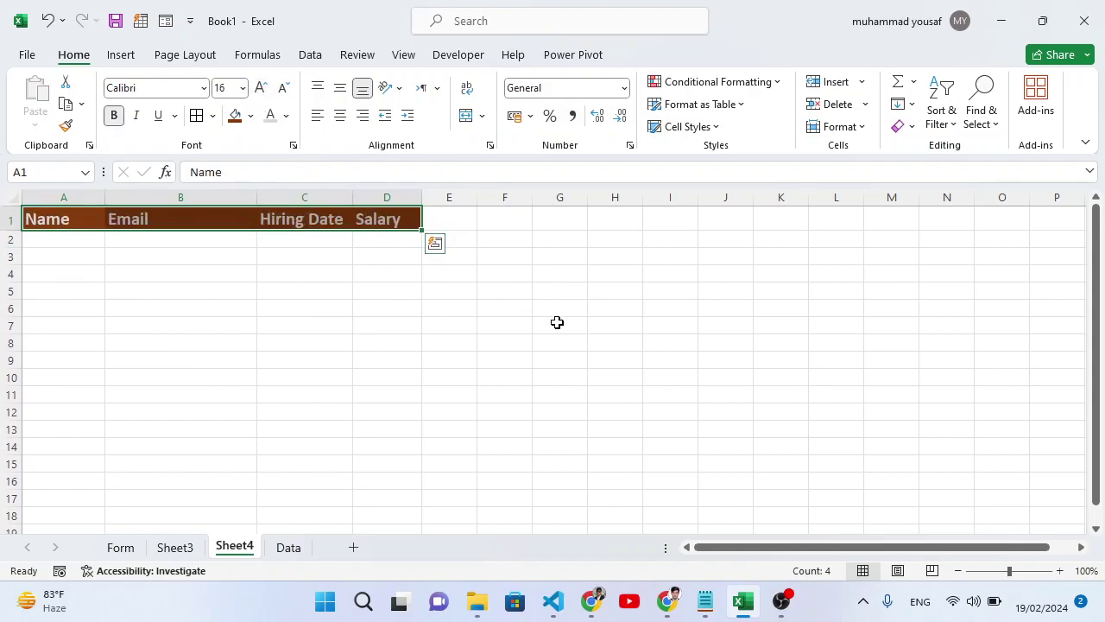
Reselect the header row, then return to the form on Sheet3.
left_click_drag(76, 218, 384, 217)
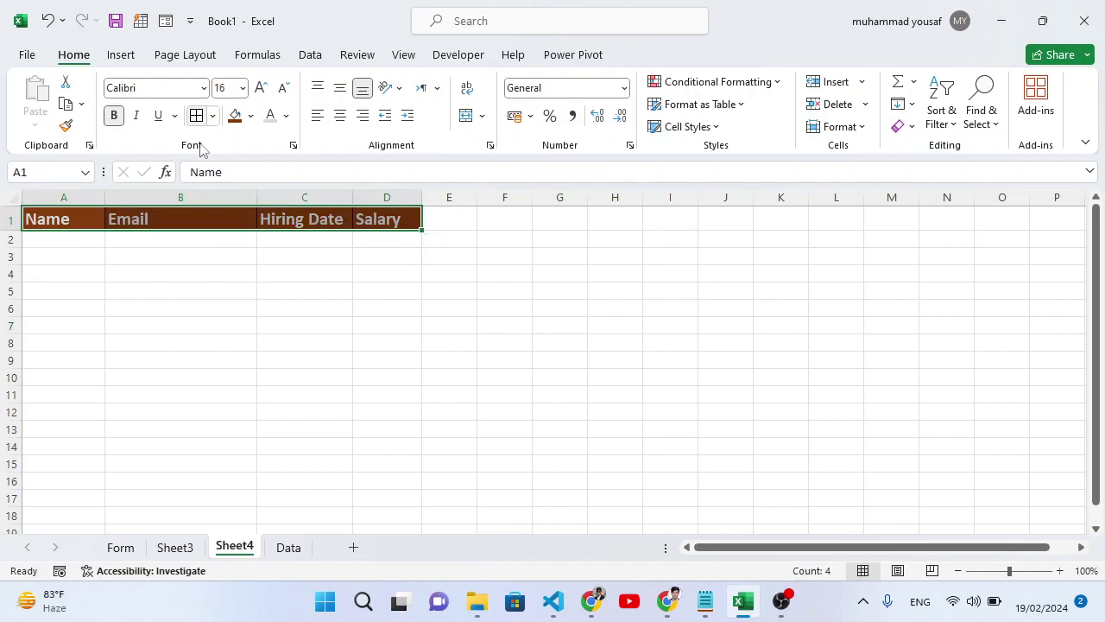
left_click(303, 374)
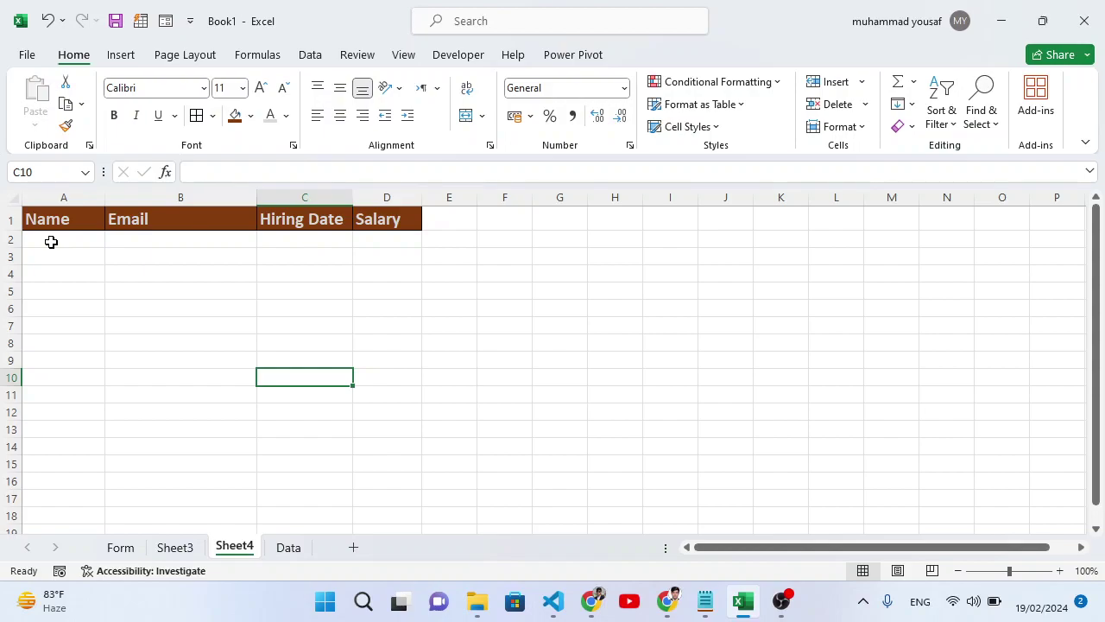
left_click(175, 547)
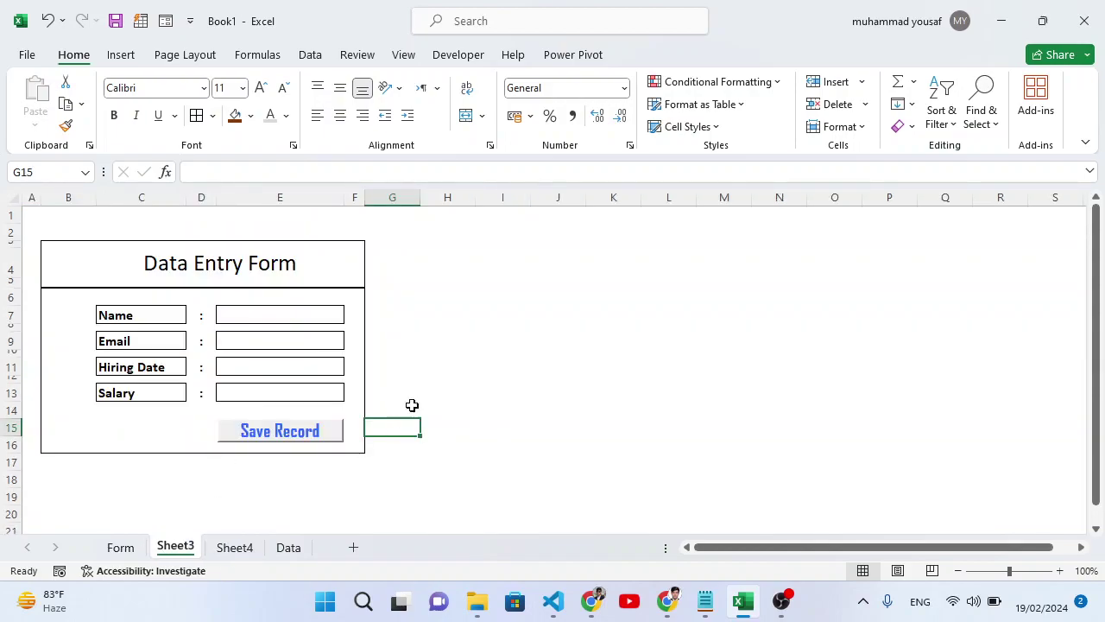
Enter a test name, an email address and hiring date 3-3-24 in the form.
left_click(305, 314)
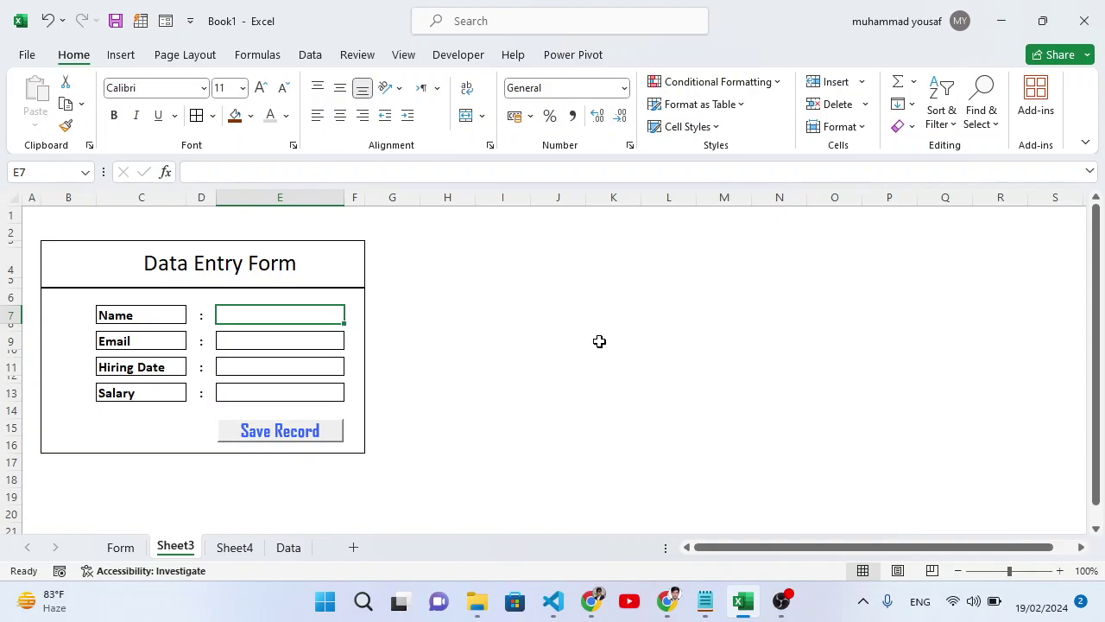
type("Yousaf")
key("Return")
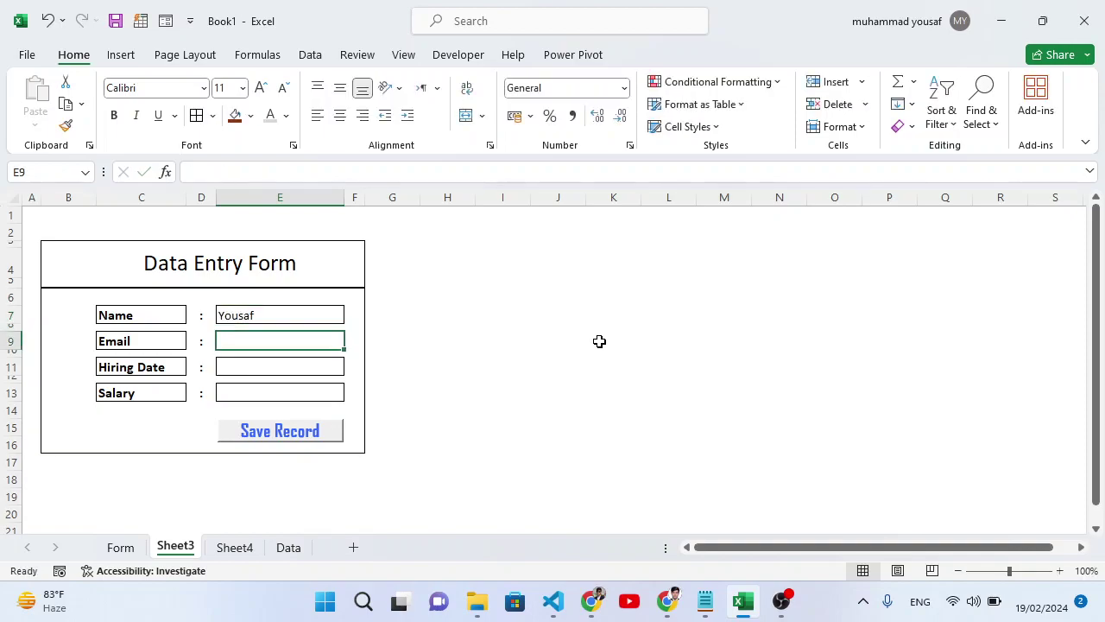
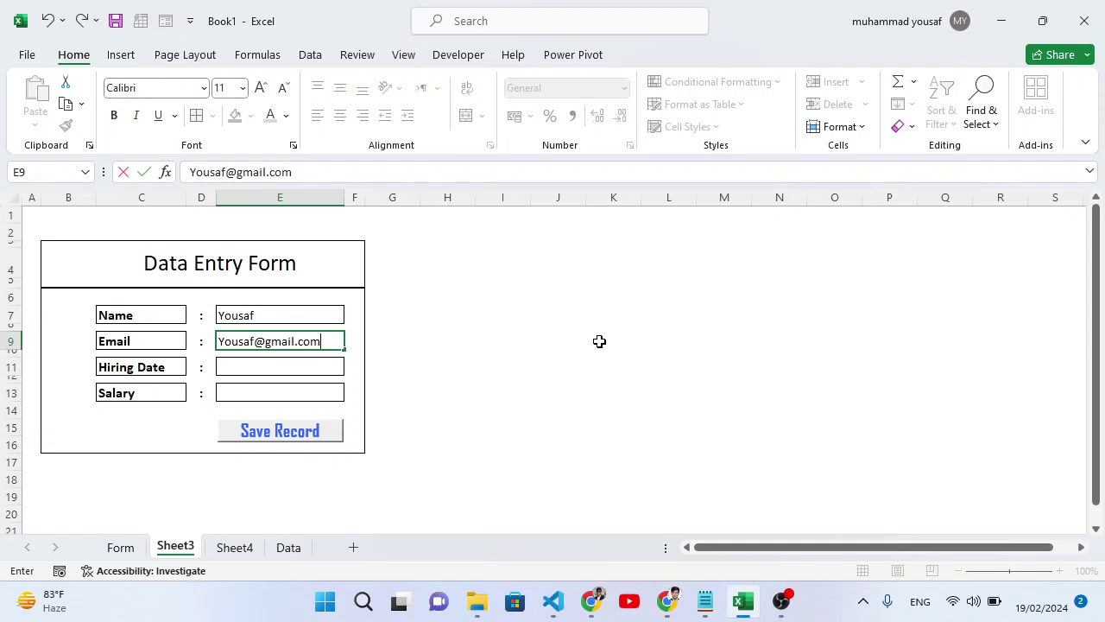
key("Return")
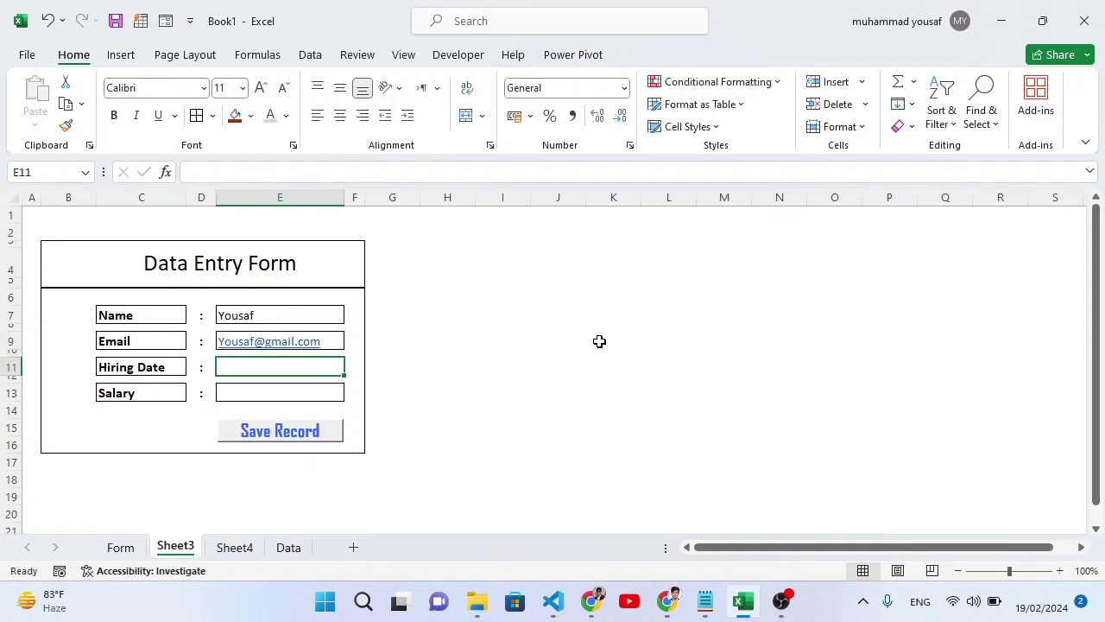
type("3-")
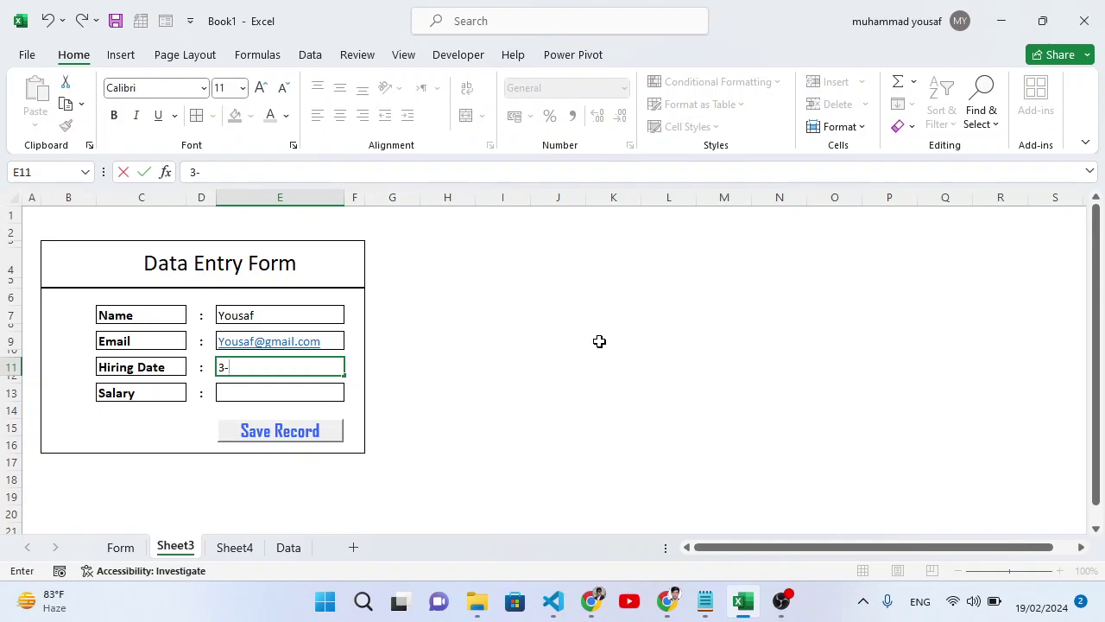
type("3-24")
key("ctrl+Return")
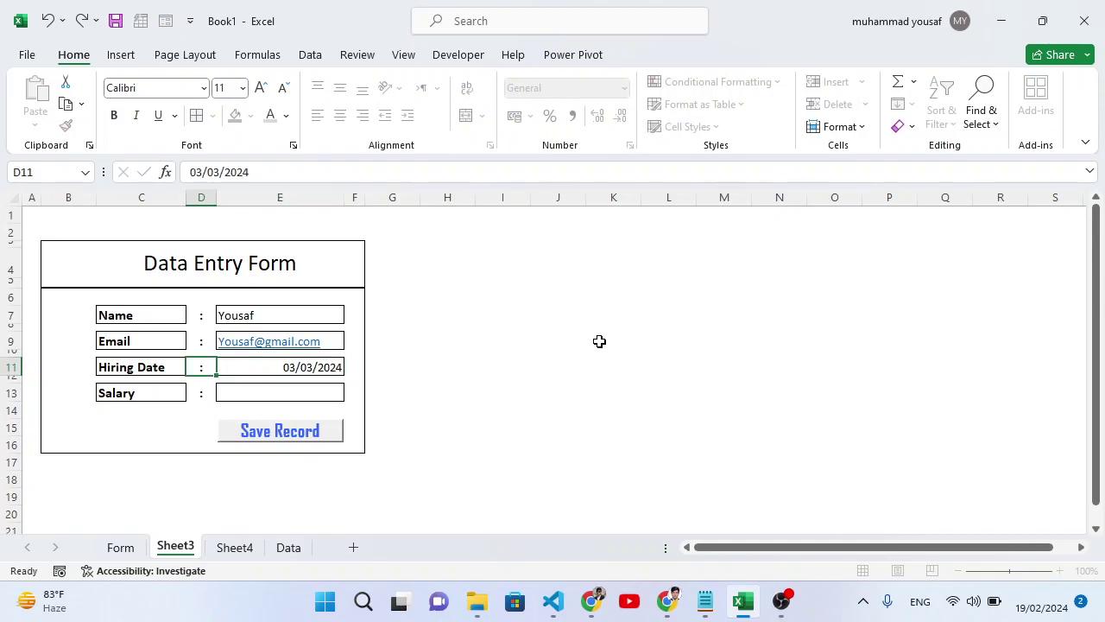
key("Left")
key("Left")
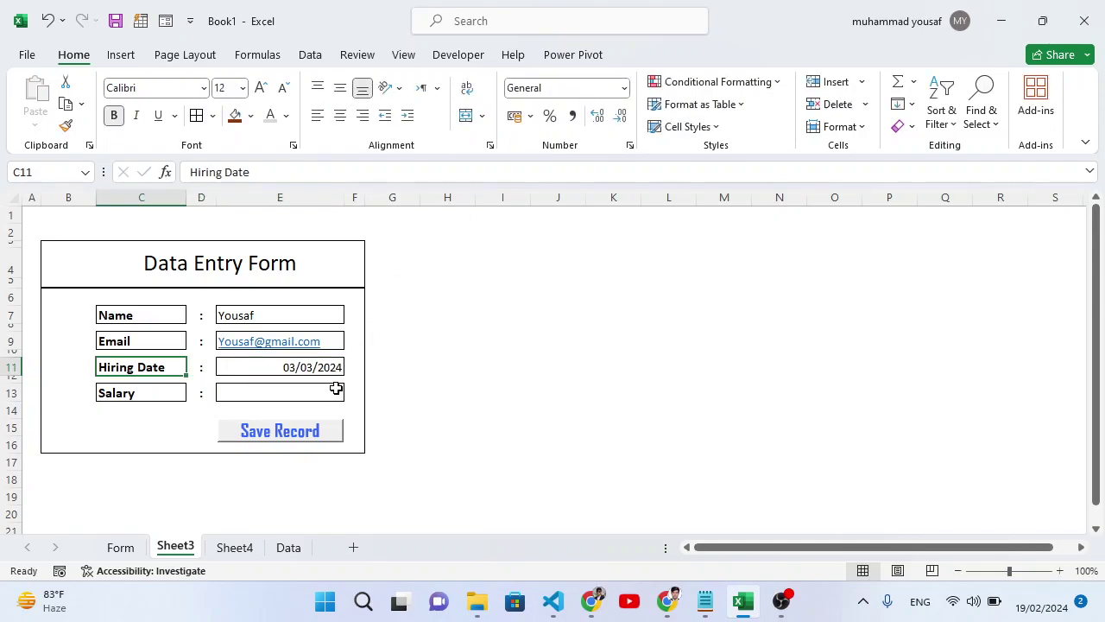
Enter salary 2000 in E13 and format it as US dollars.
left_click(335, 388)
type("2000")
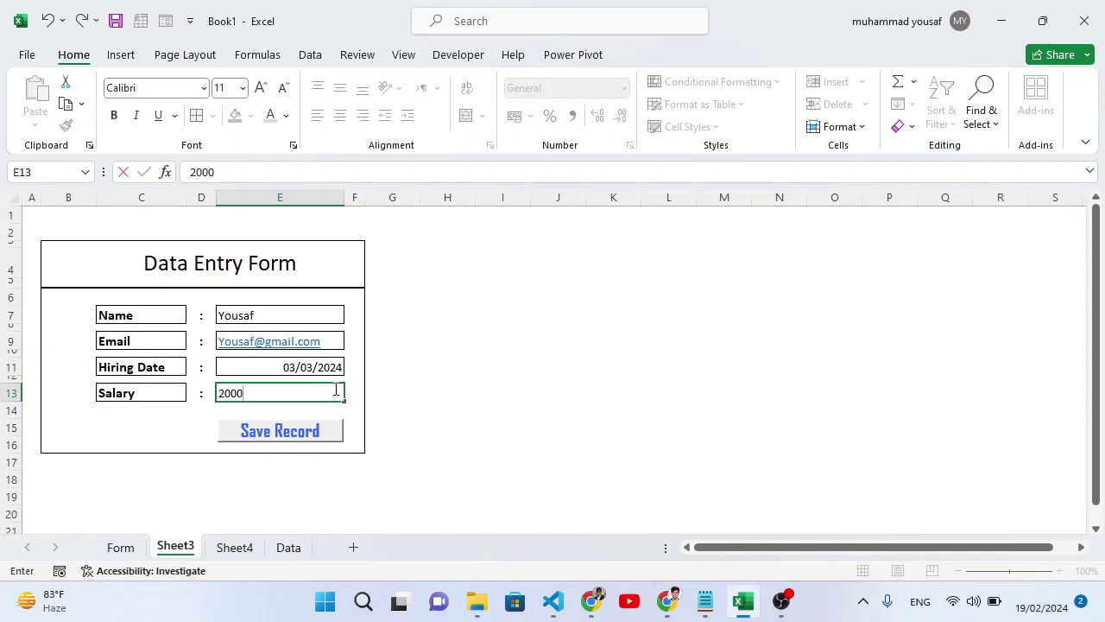
key("Return")
left_click(308, 385)
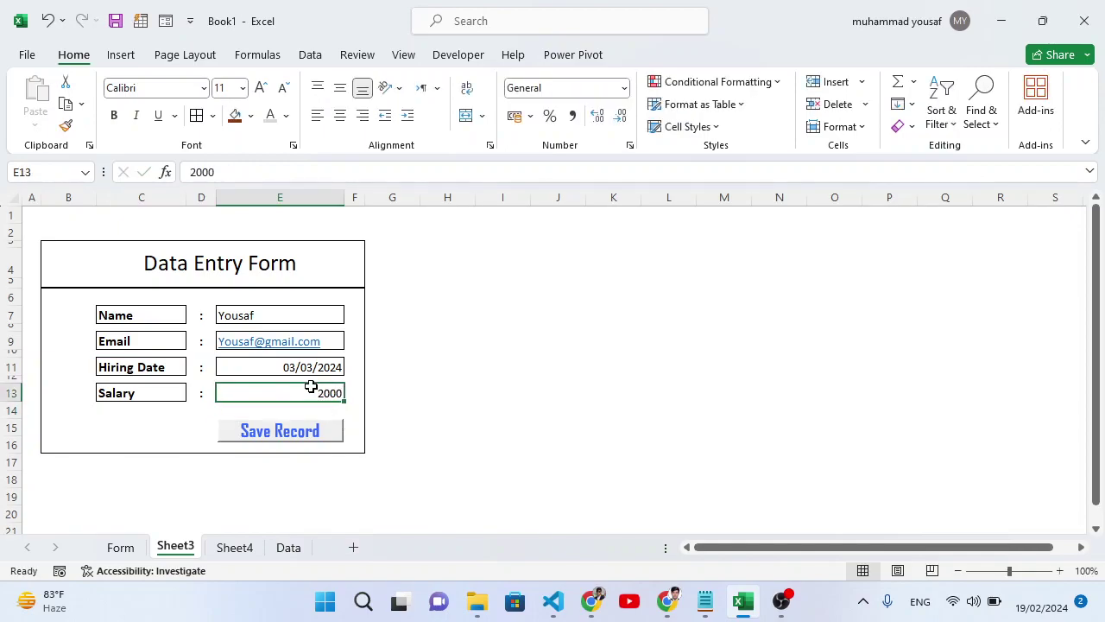
left_click(531, 117)
left_click(567, 141)
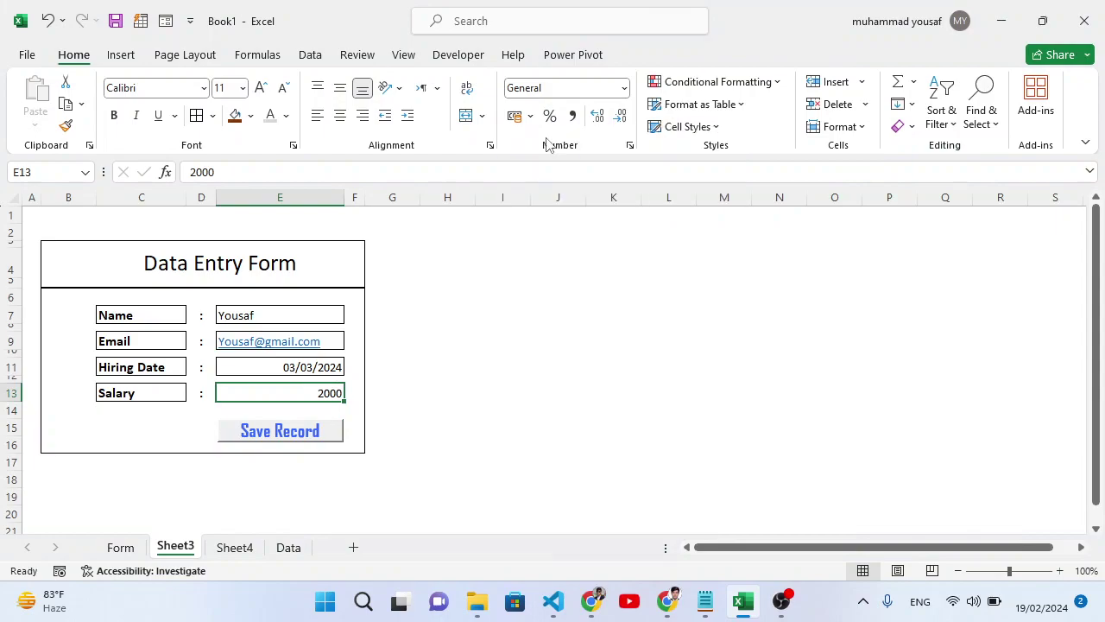
Make the form's entered values in E7:E13 bold.
left_click(413, 418)
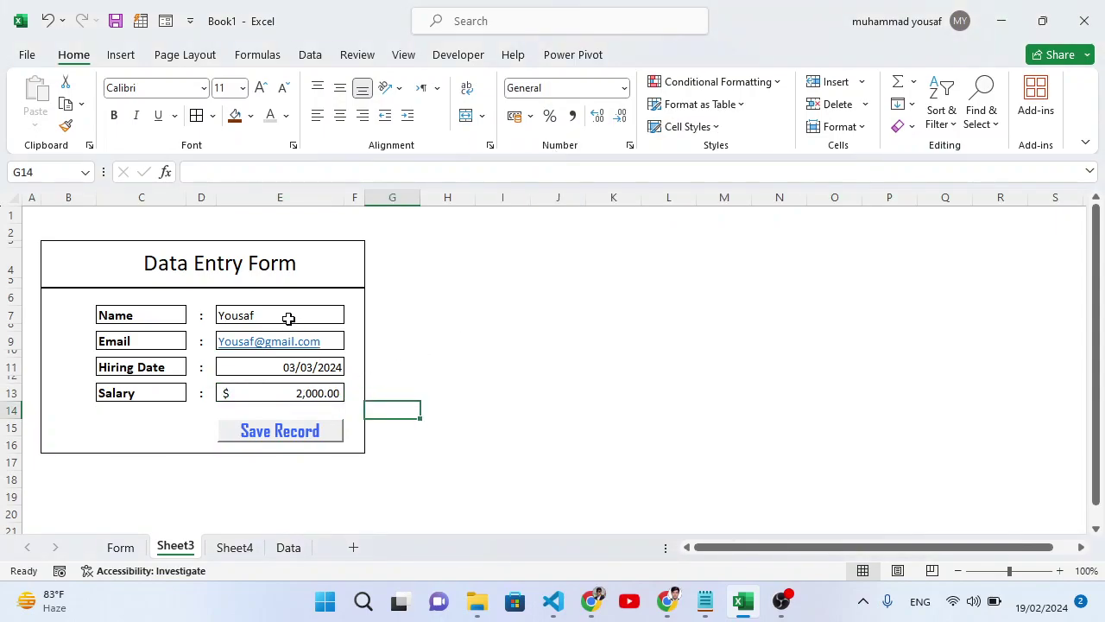
left_click_drag(289, 318, 297, 390)
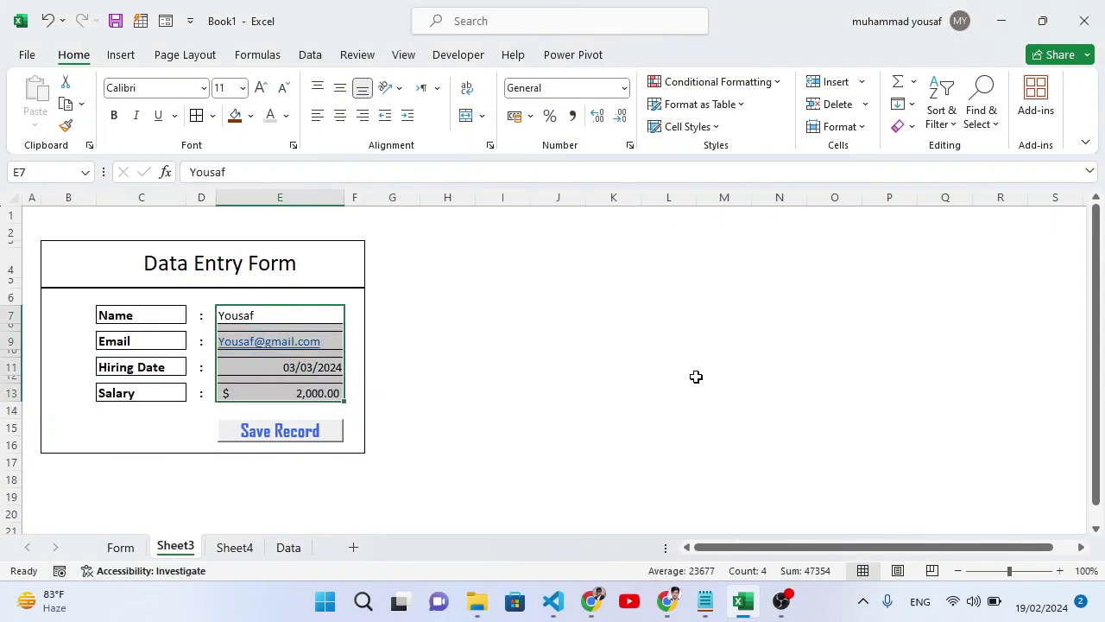
key("ctrl+b")
left_click(439, 407)
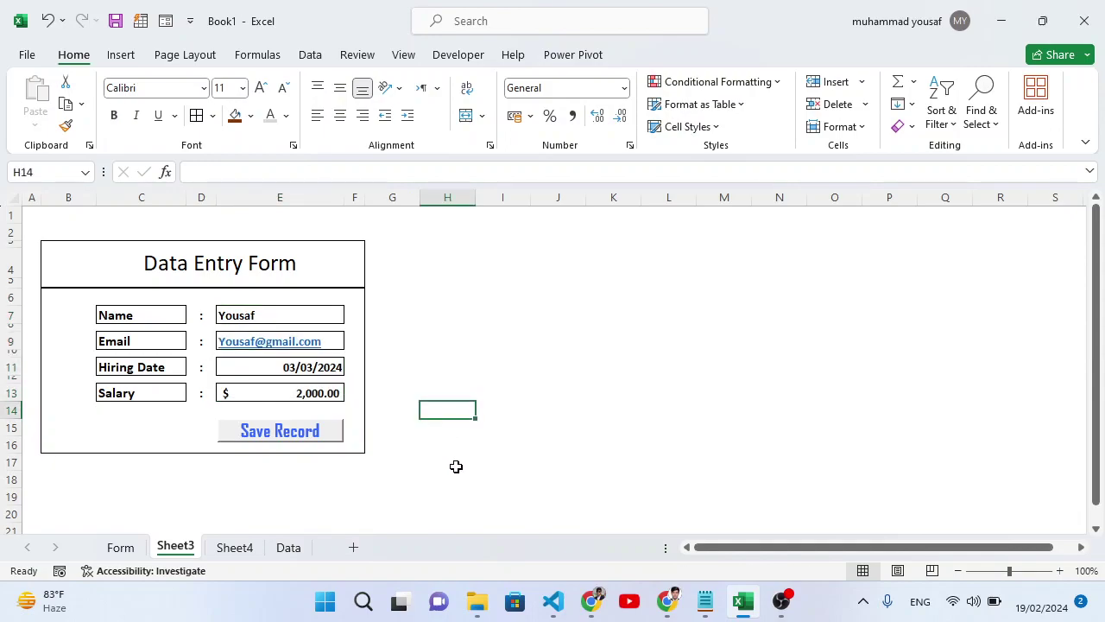
Compare Sheet4's header row with the Sheet3 entry form.
left_click(230, 551)
left_click(180, 549)
left_click(228, 550)
left_click(183, 549)
Select the Name, Email and Hiring Date values, then clear the selection.
left_click(318, 322)
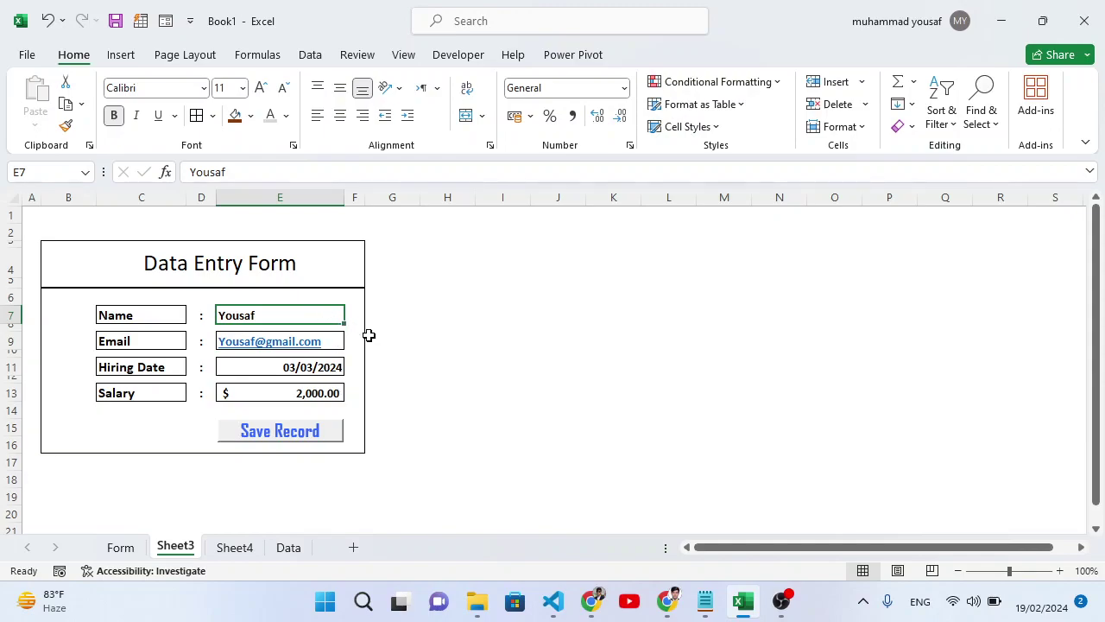
left_click(337, 341, "ctrl")
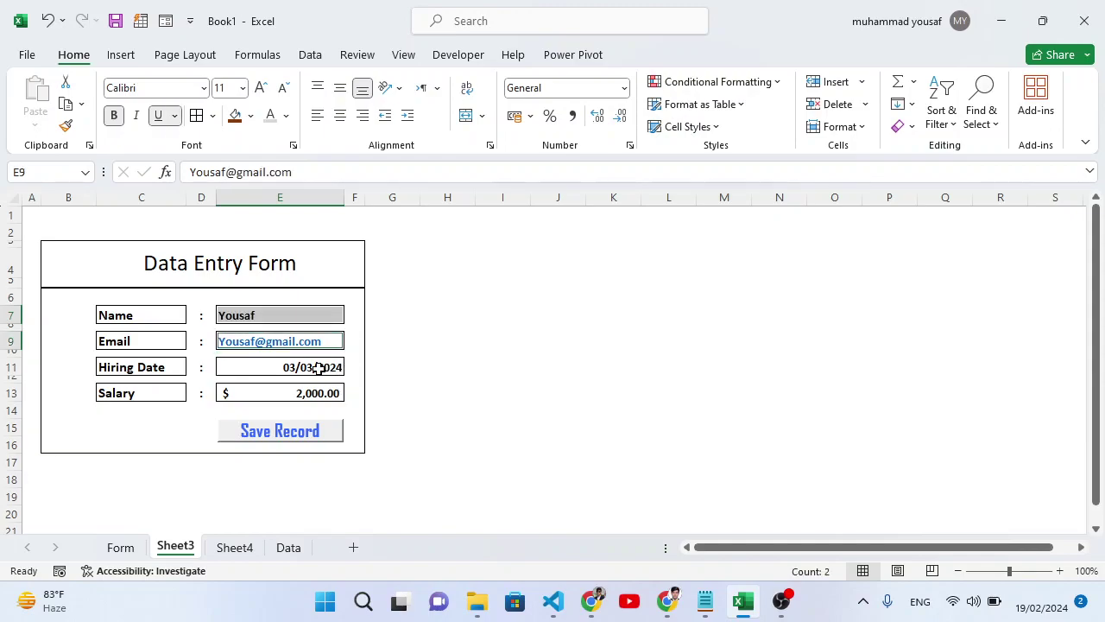
left_click(320, 367, "ctrl")
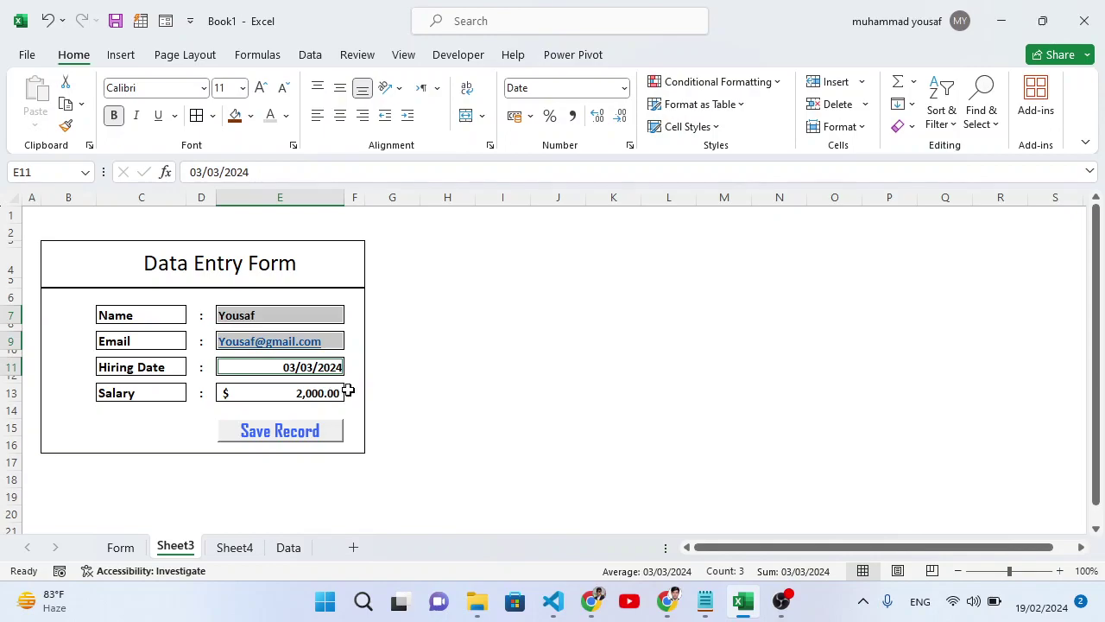
left_click(385, 387)
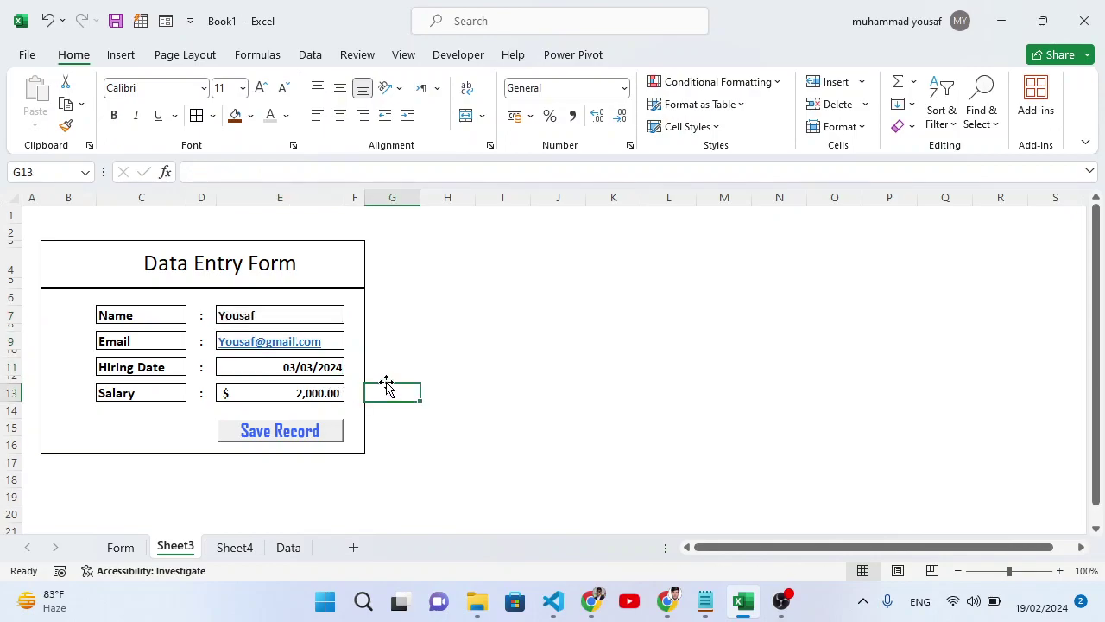
left_click(458, 55)
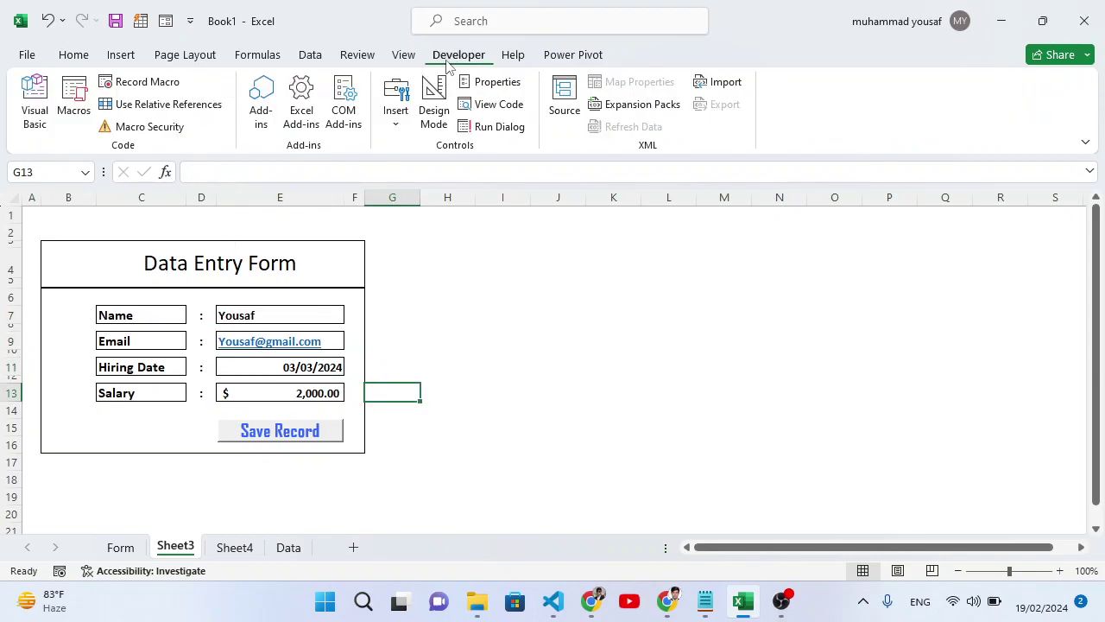
Start recording macro dataEntry2 in This Workbook, fixing the invalid-name warning.
left_click(164, 88)
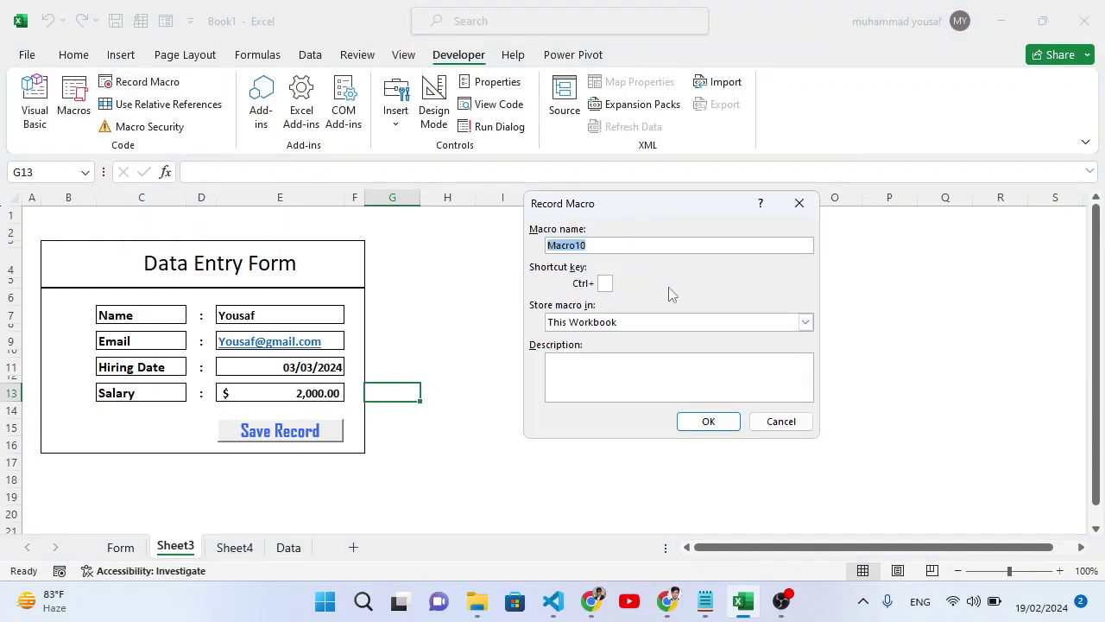
type("dataEntry 2")
left_click(700, 423)
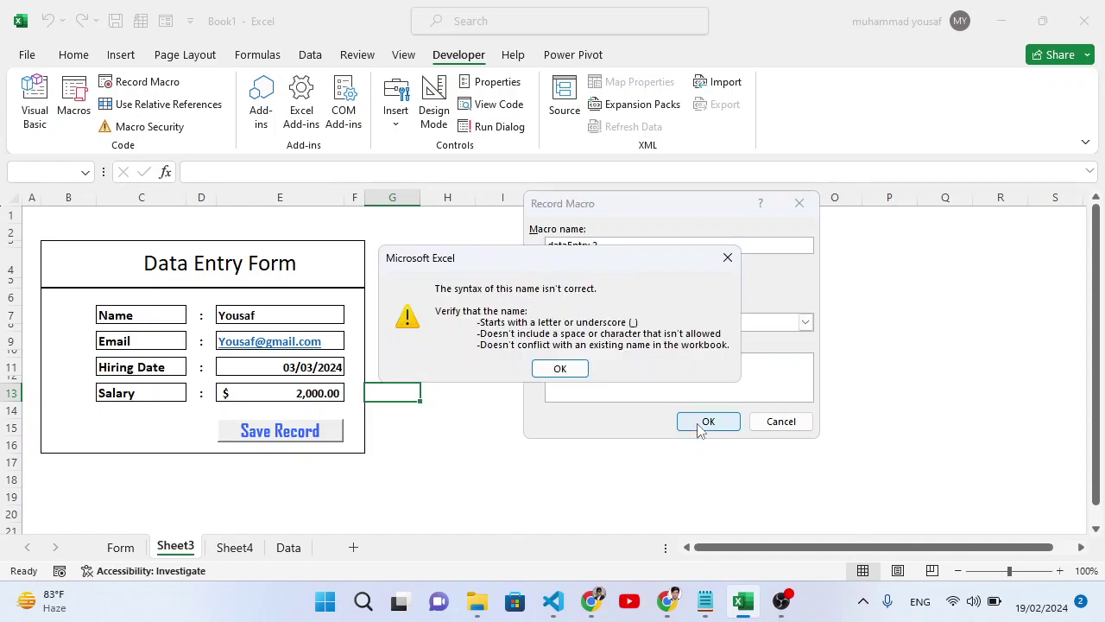
left_click(561, 369)
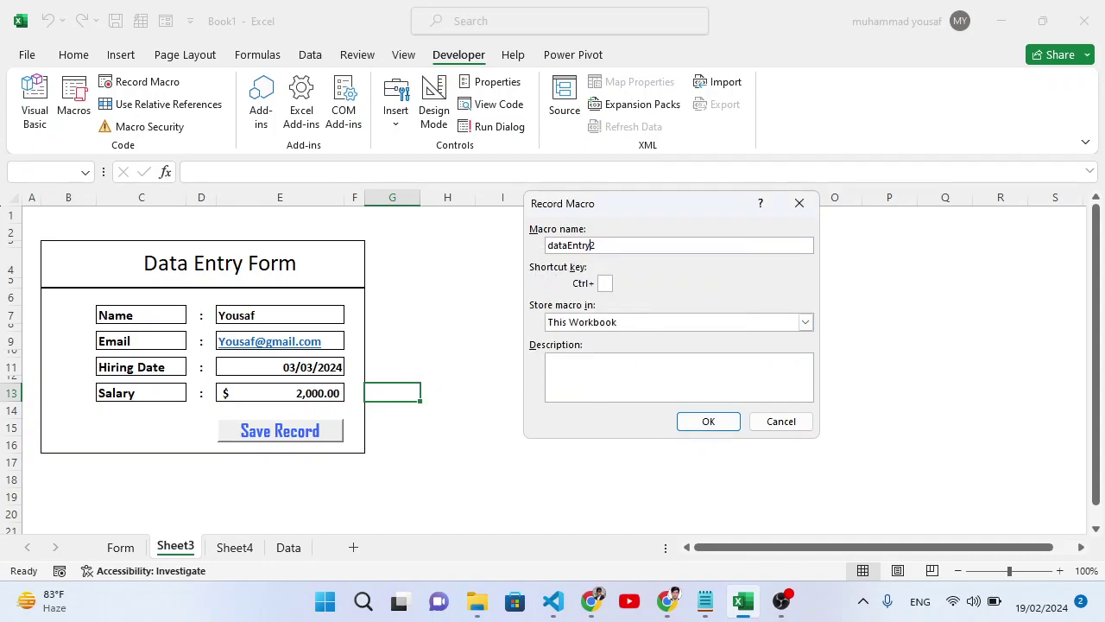
left_click(708, 422)
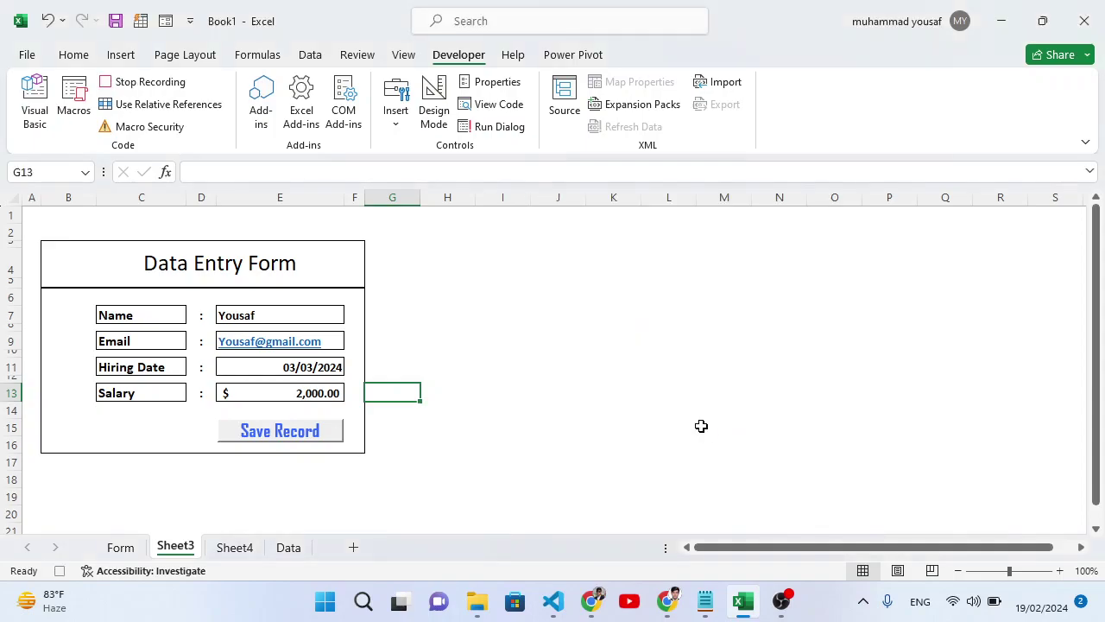
Select E7, E9, E11 and E13 together and copy them.
left_click(332, 312)
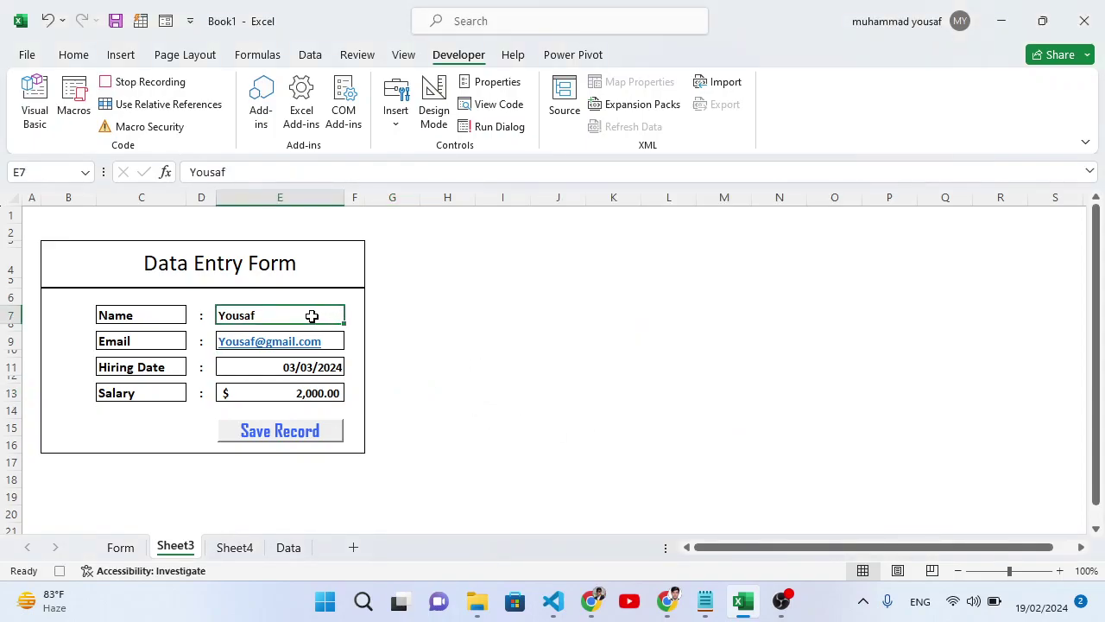
left_click(338, 342, "ctrl")
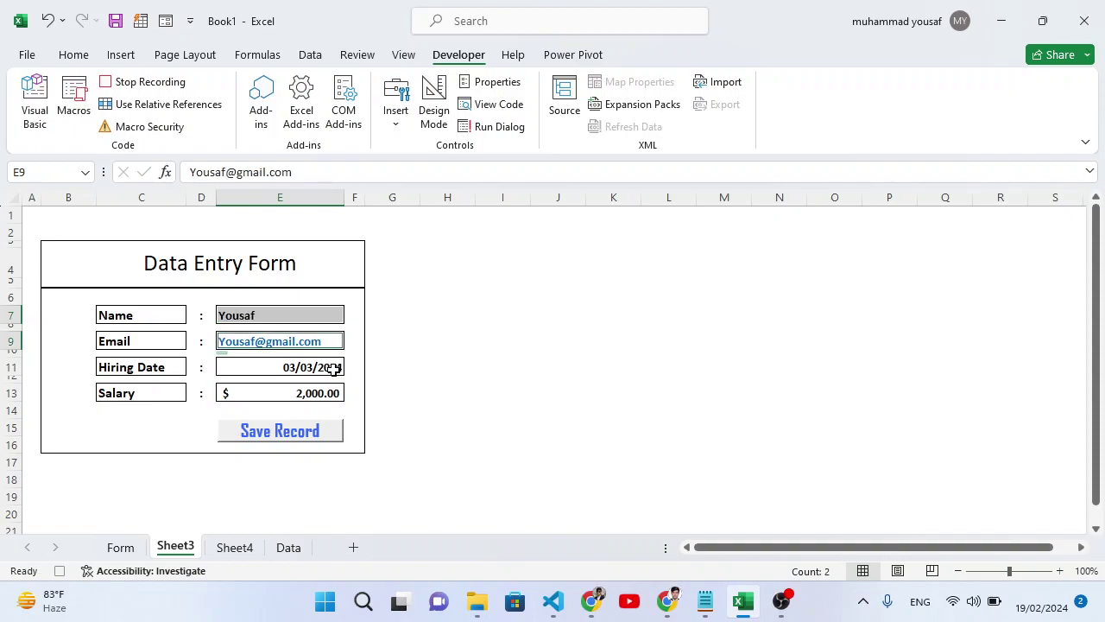
left_click(333, 368, "ctrl")
left_click(331, 387, "ctrl")
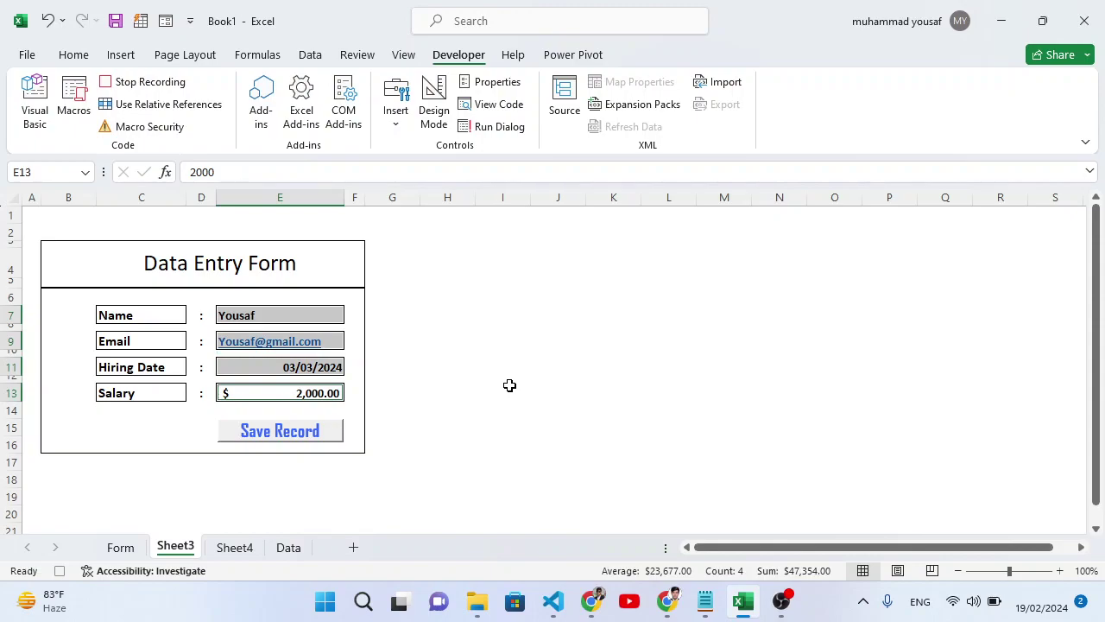
key("ctrl+c")
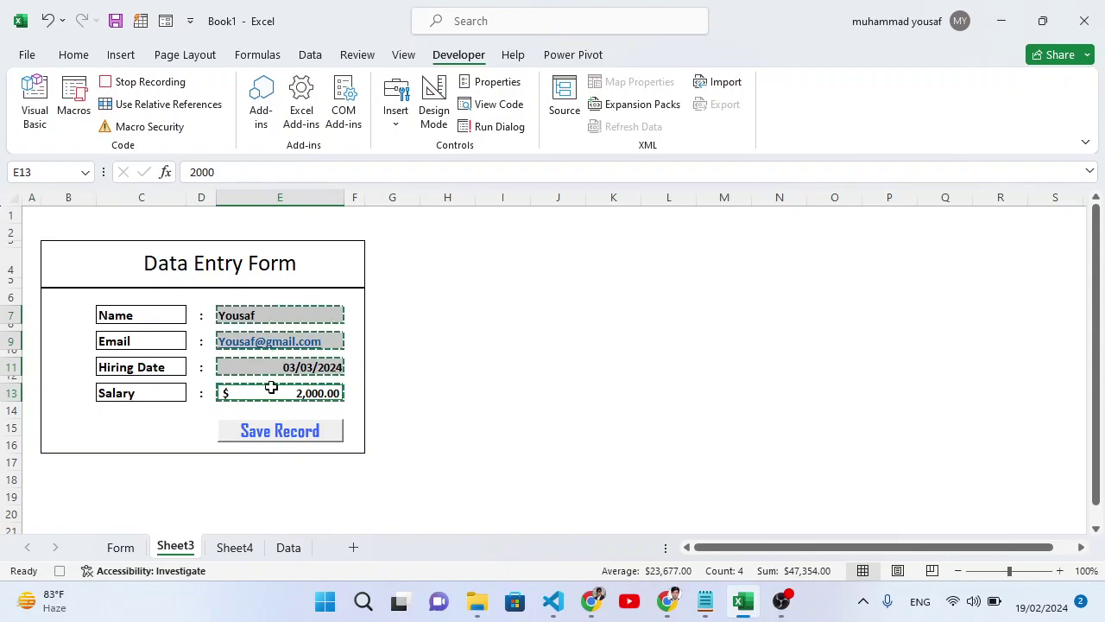
On Sheet4, move the active cell to A1 at the top of the header row.
left_click(235, 548)
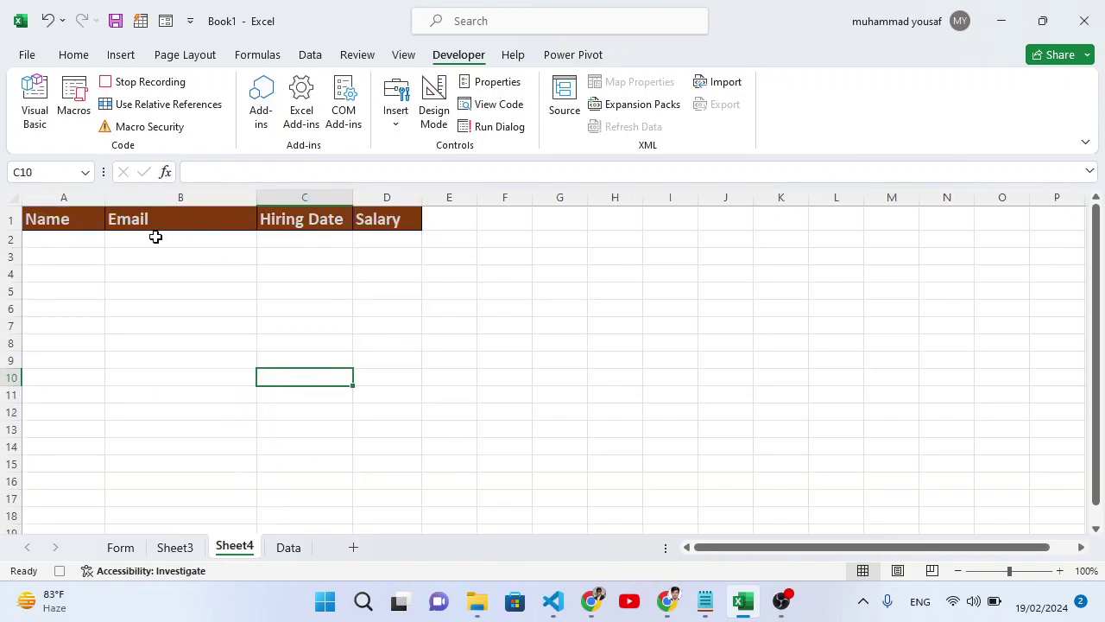
left_click(537, 237)
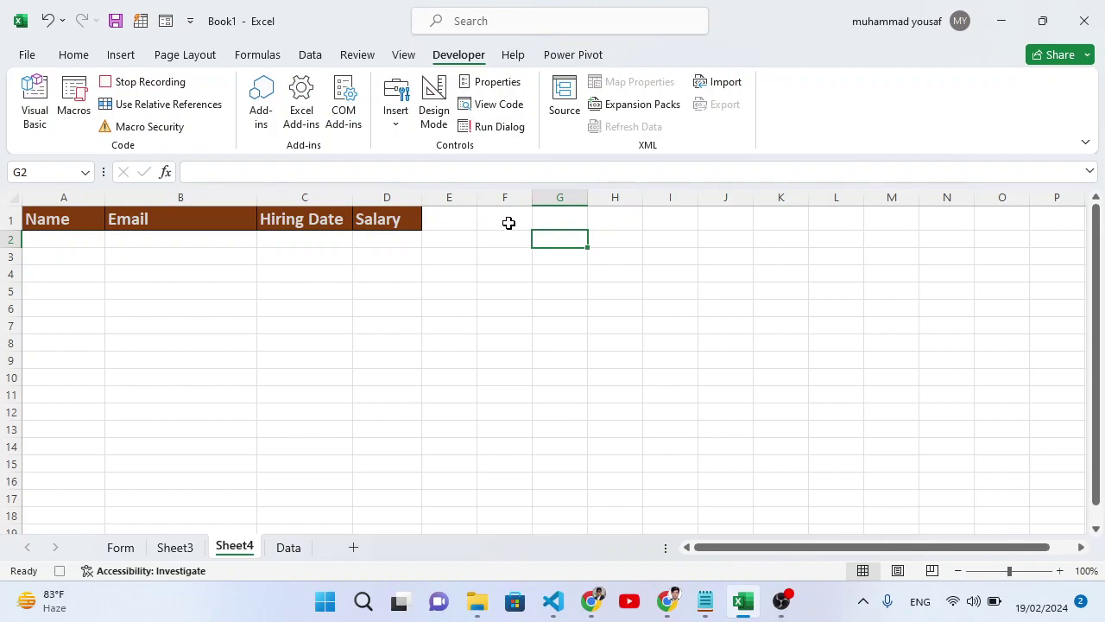
left_click(547, 221)
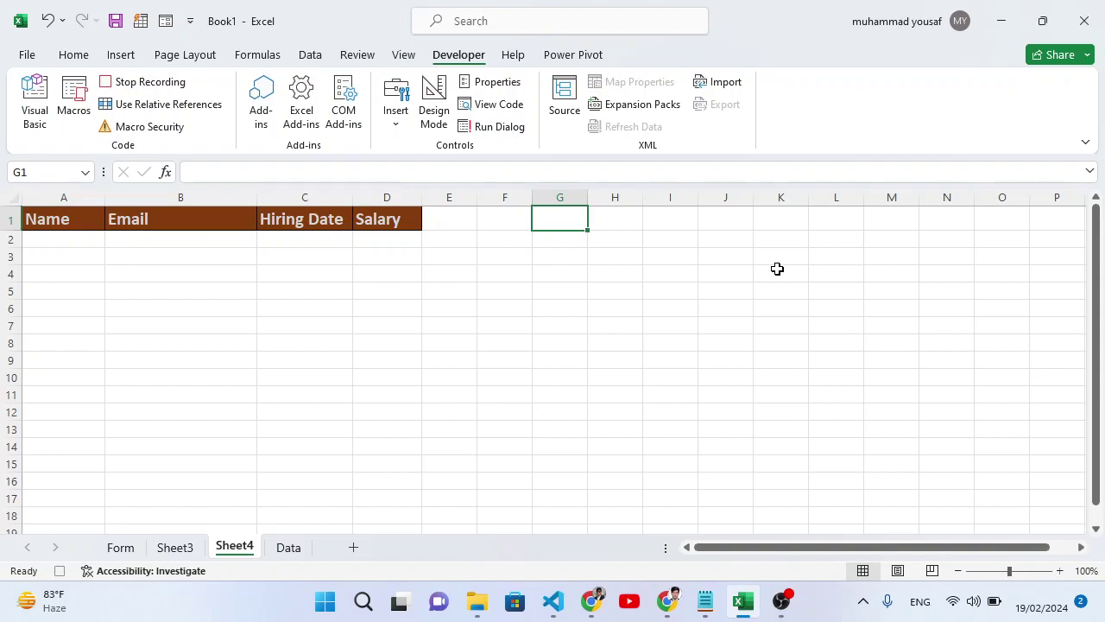
key("ctrl+Down")
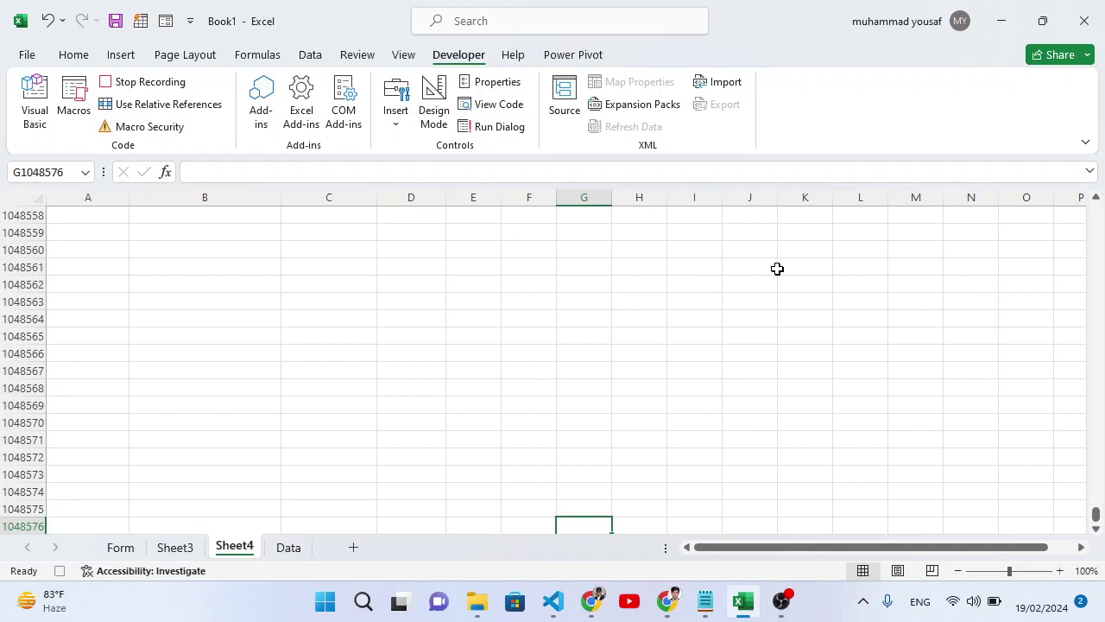
key("ctrl+Left")
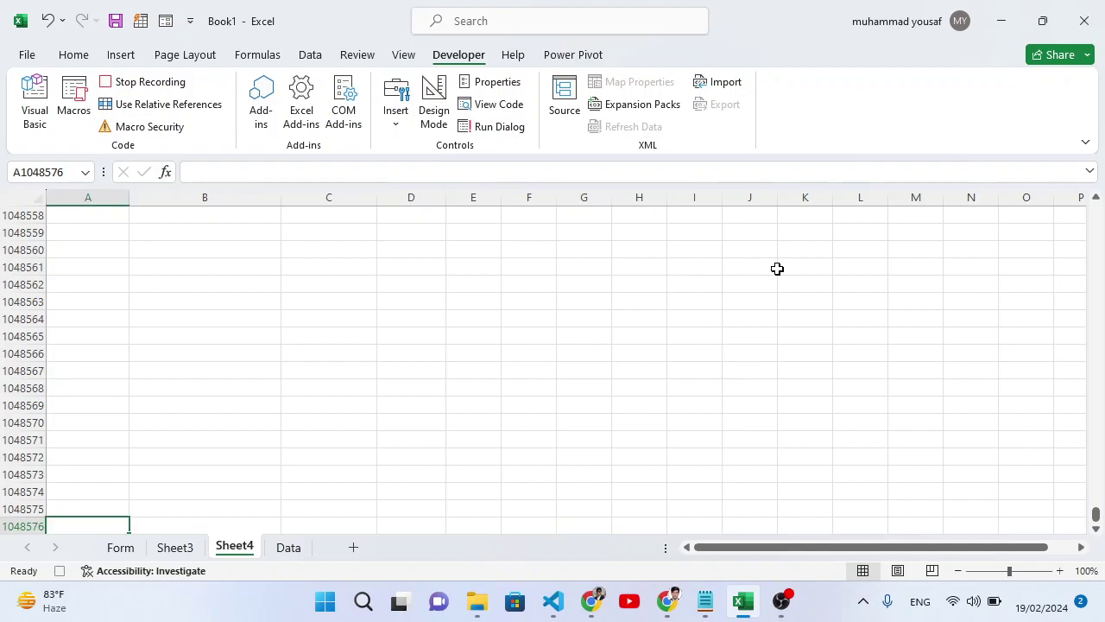
key("ctrl+Up")
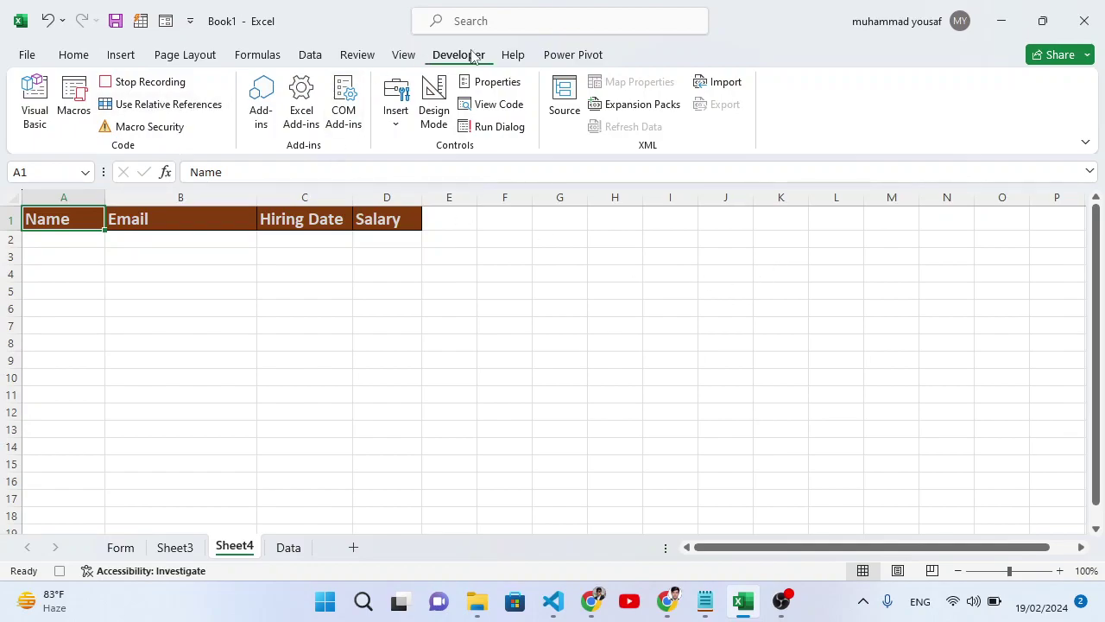
With relative references on, move down to A2, then turn relative references off.
left_click(197, 107)
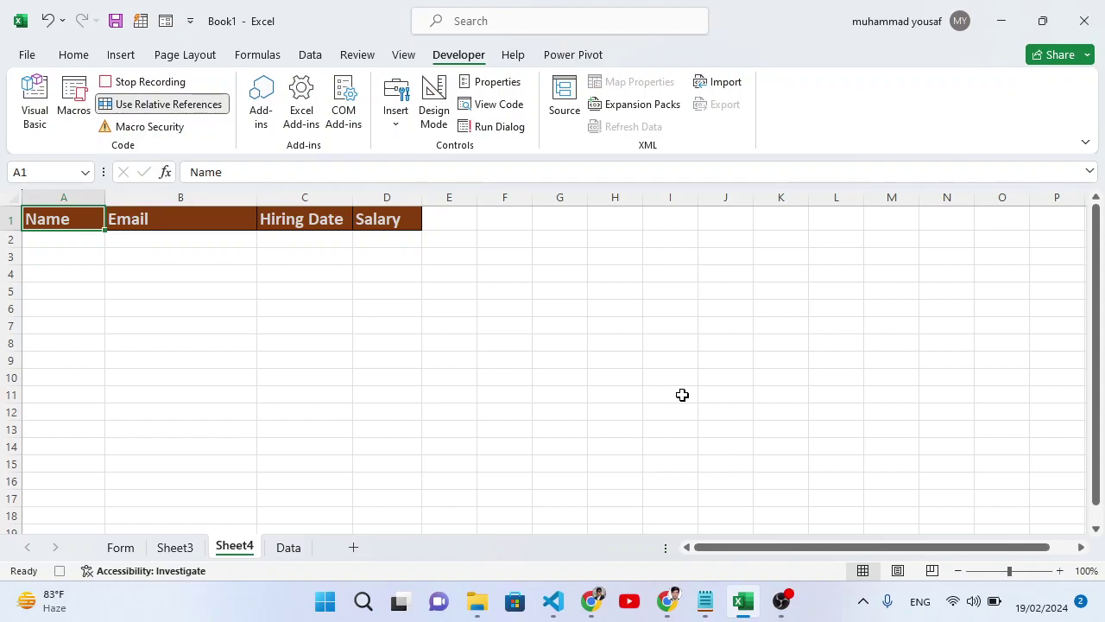
key("Down")
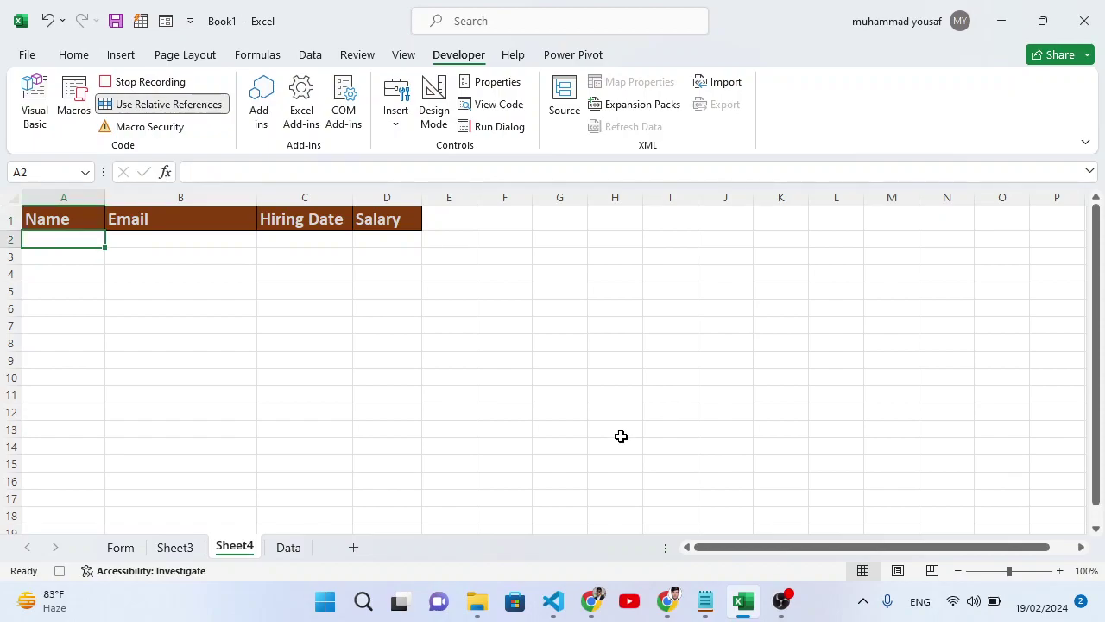
left_click(152, 105)
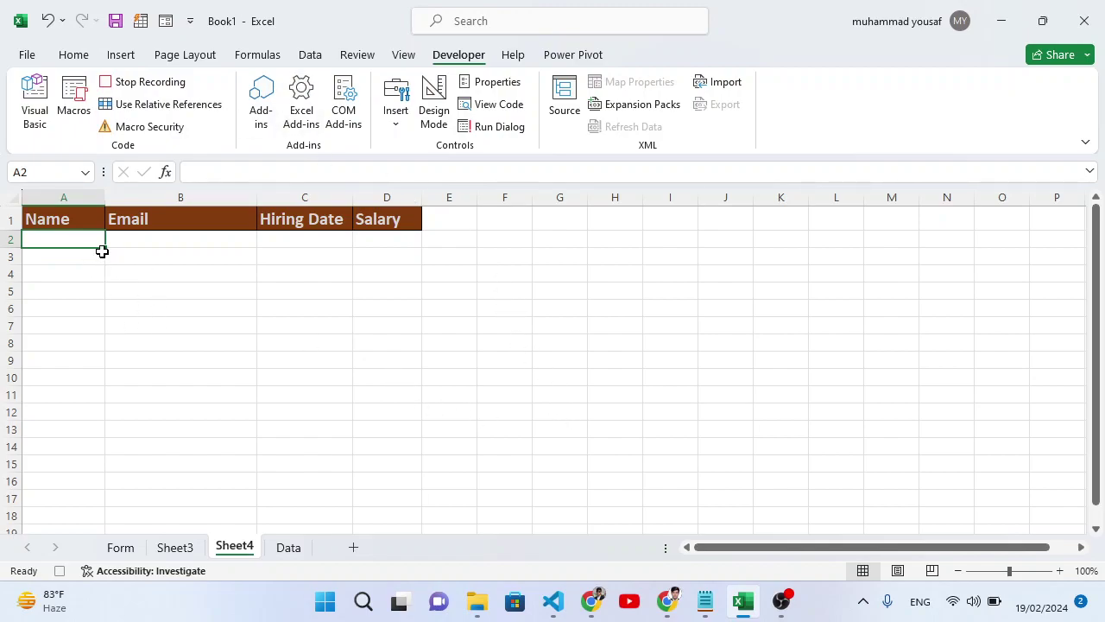
Paste the copied form entries into Sheet4 row 2 as transposed values, then return to Sheet3.
left_click(78, 56)
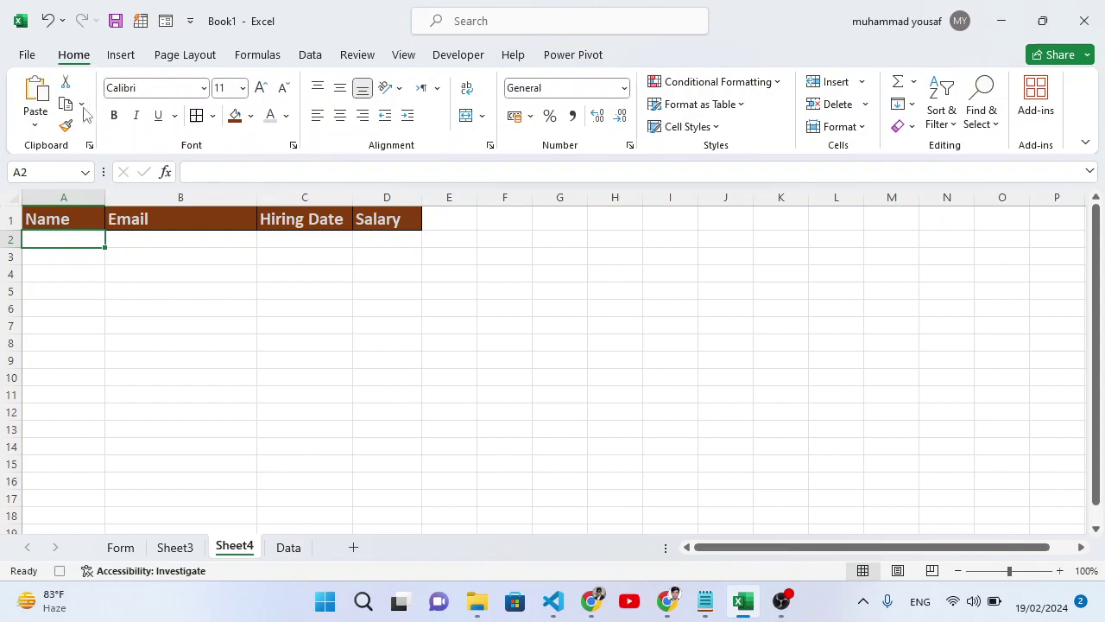
left_click(36, 126)
left_click(90, 331)
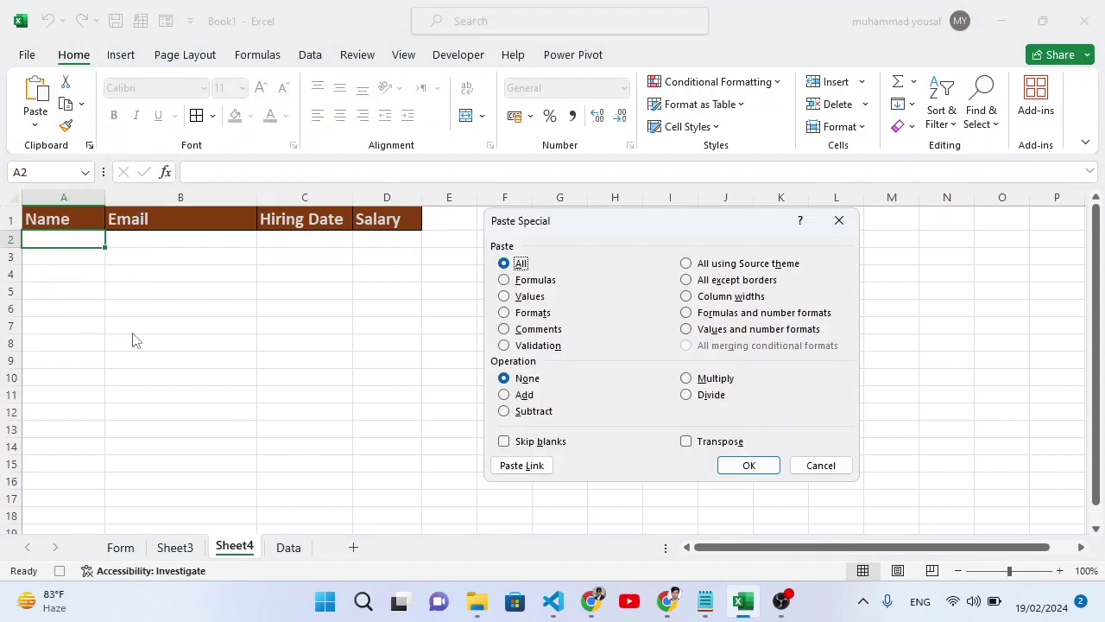
left_click(504, 296)
left_click(704, 441)
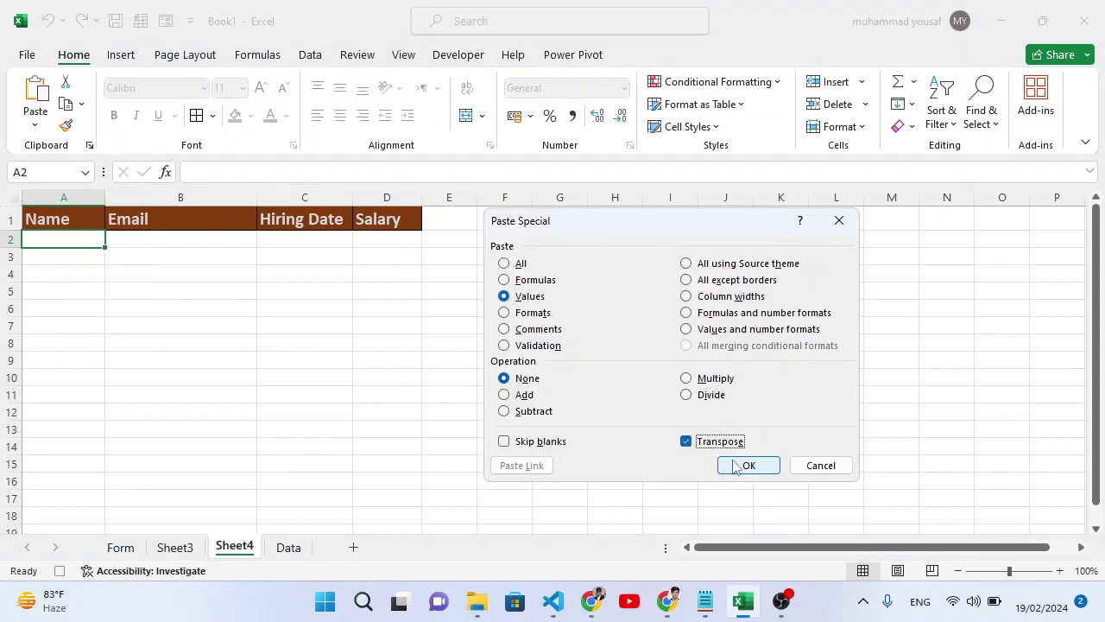
left_click(748, 465)
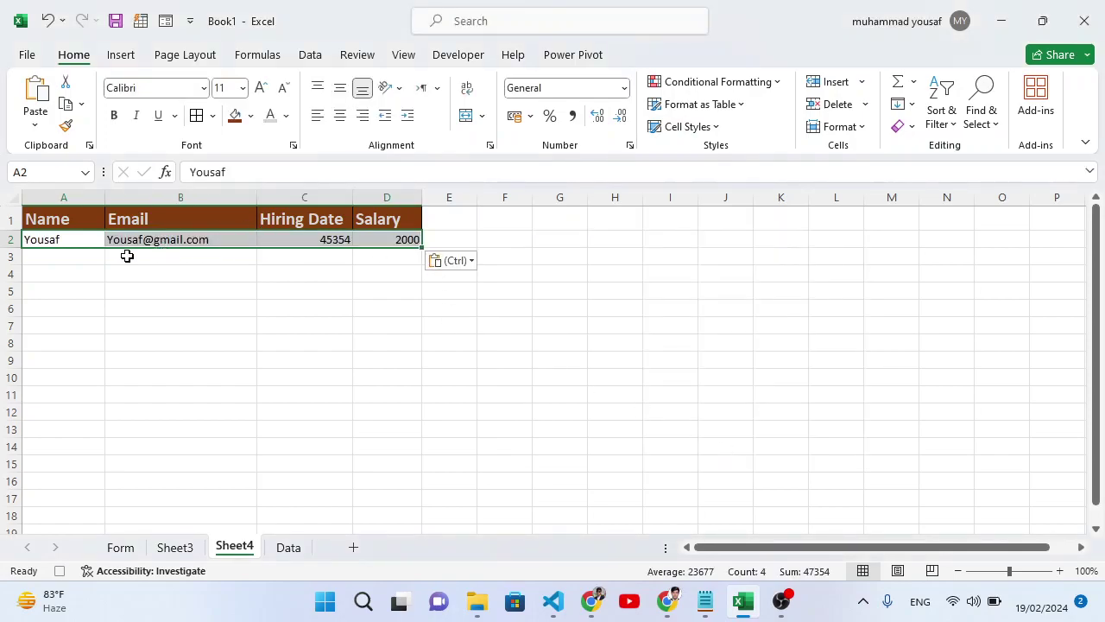
left_click(523, 259)
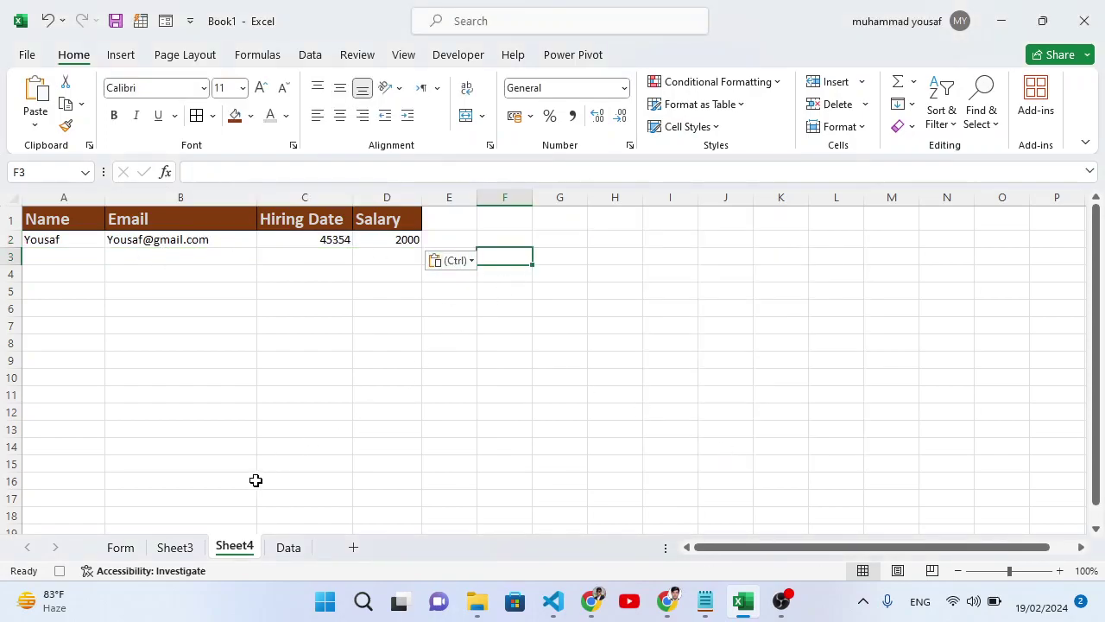
left_click(176, 547)
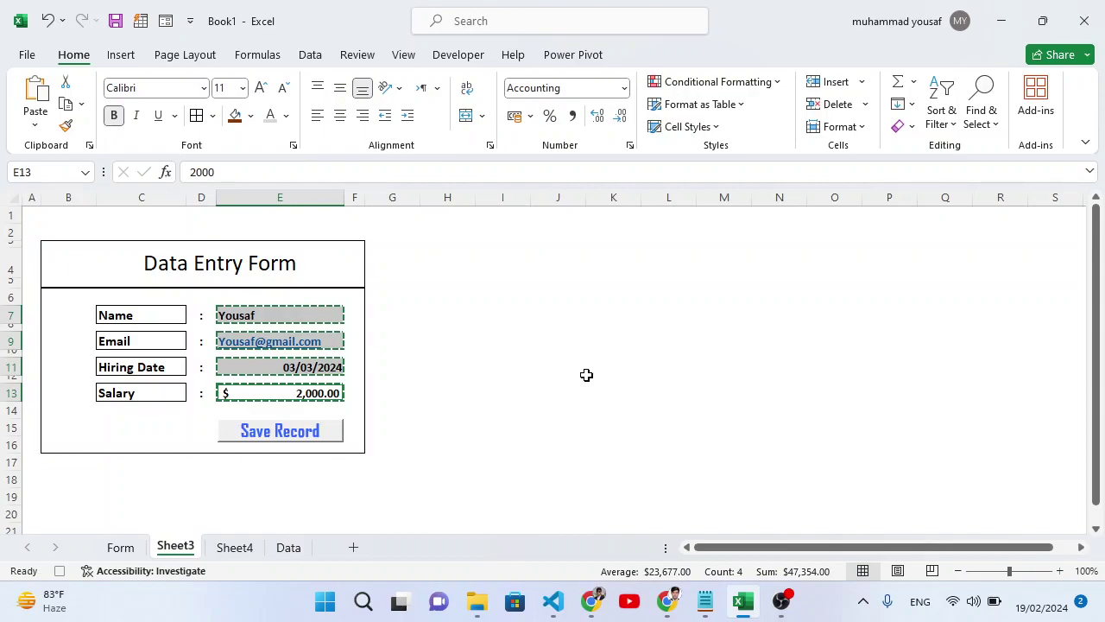
Clear input cells E7, E9, E11 and E13, reselect E7, and stop recording dataEntry2.
key("Delete")
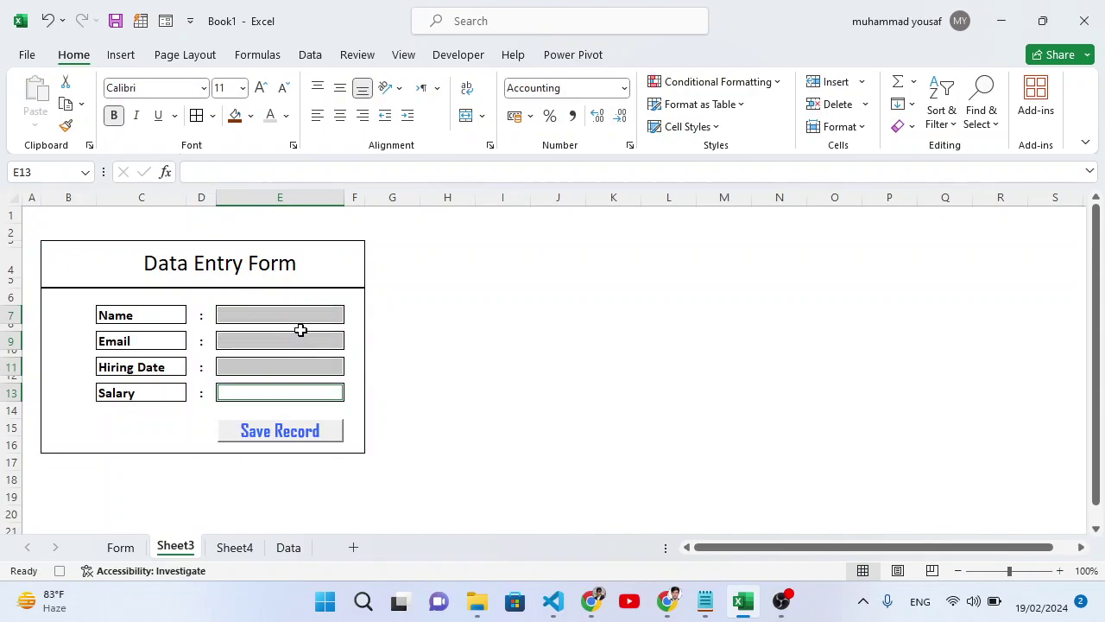
left_click(297, 316)
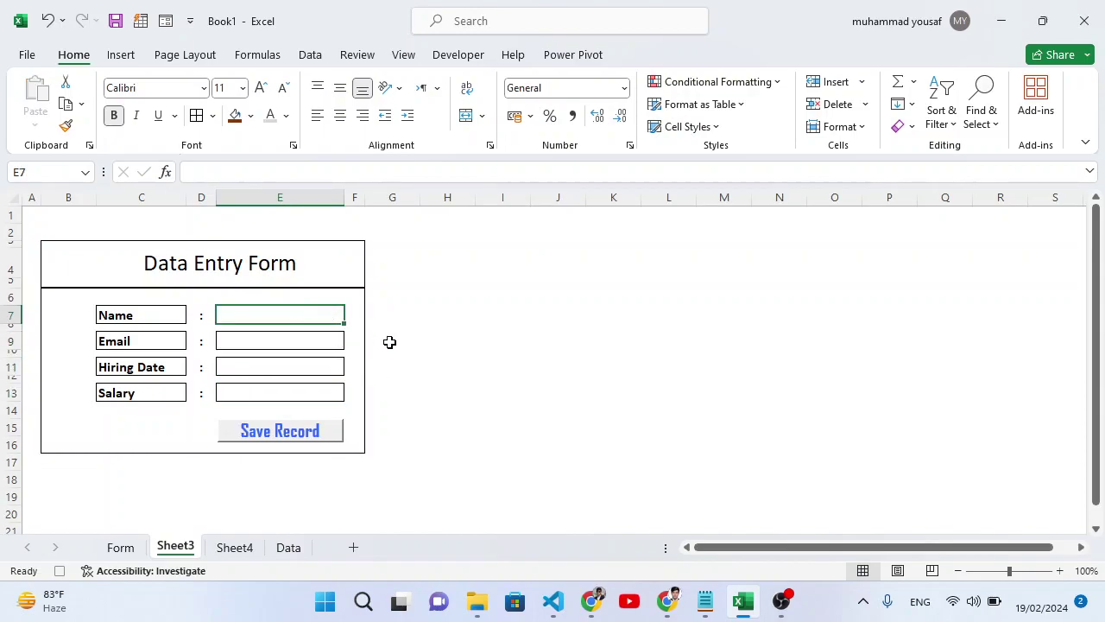
left_click(458, 54)
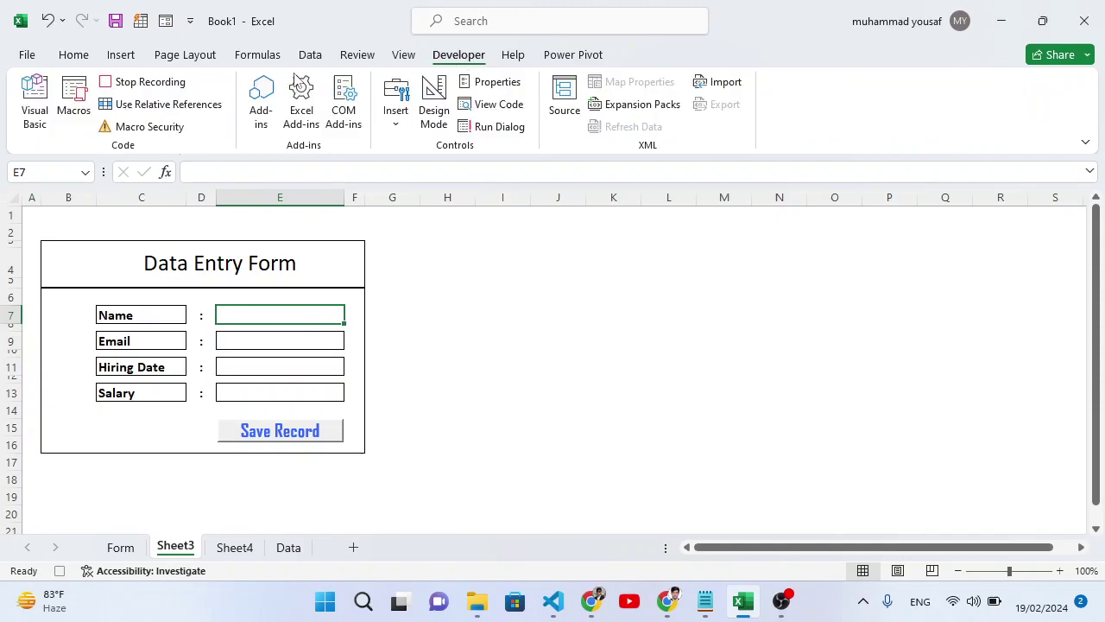
left_click(156, 82)
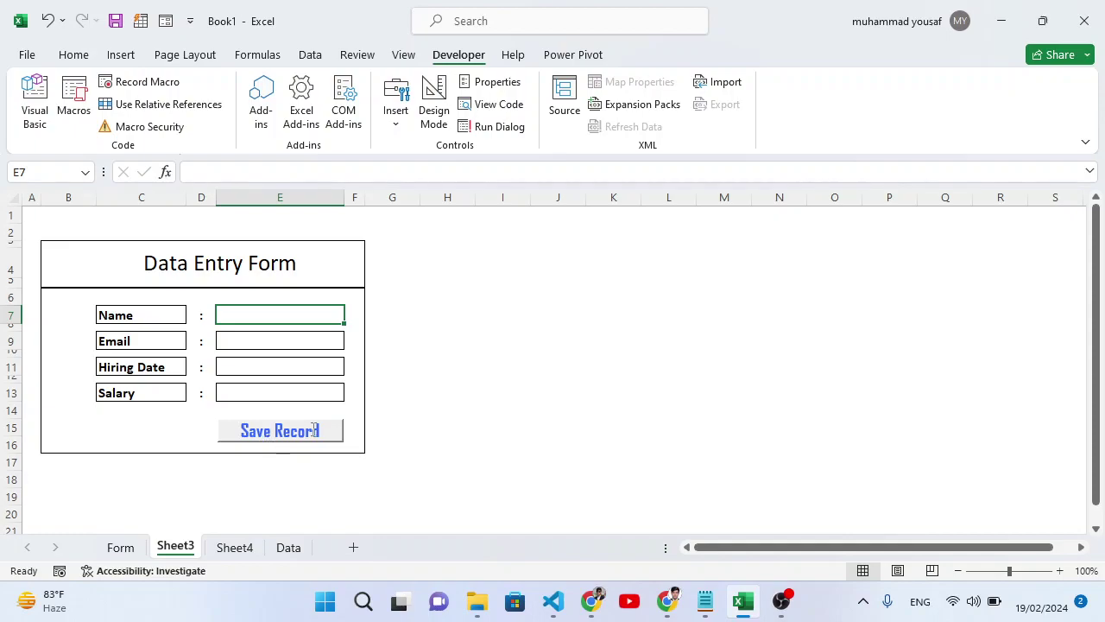
Assign the dataEntry2 macro to the Save Record button on Sheet3.
right_click(283, 429)
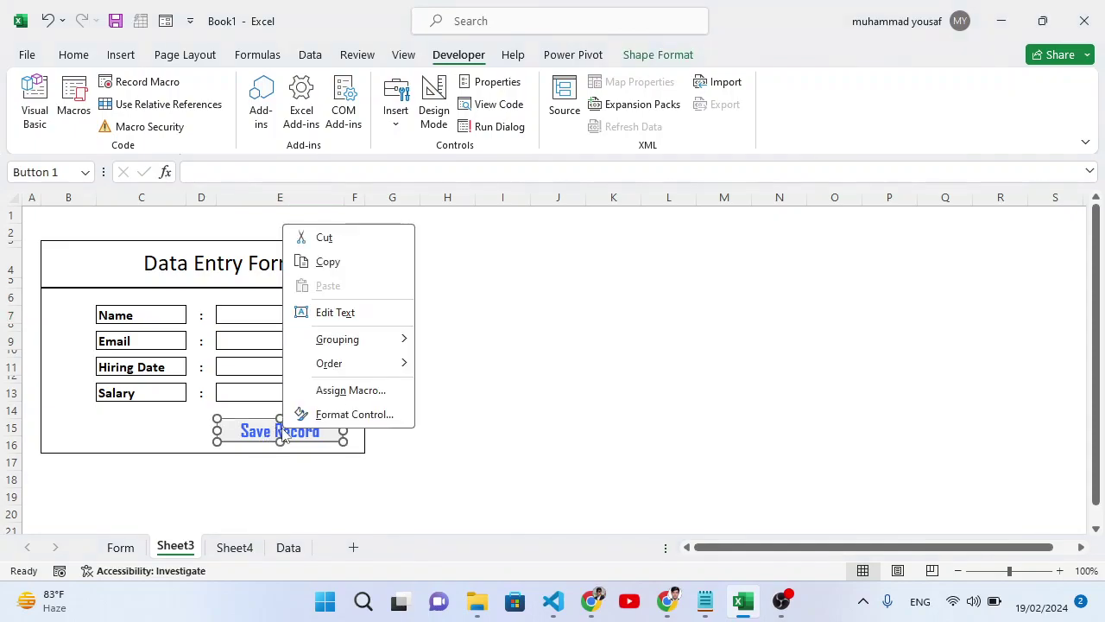
left_click(359, 393)
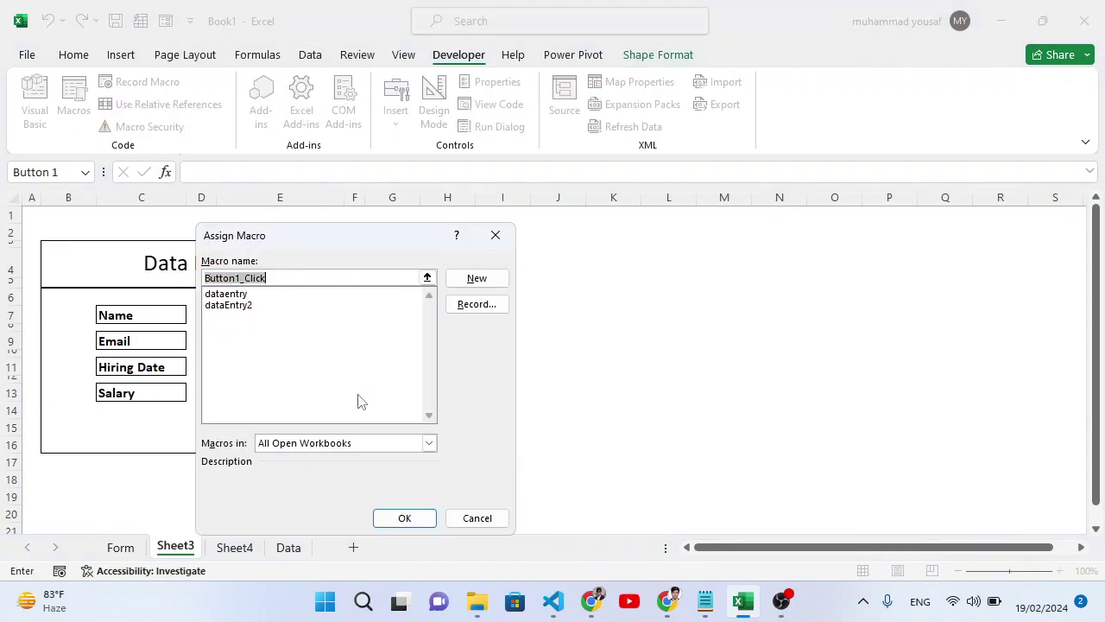
left_click(247, 306)
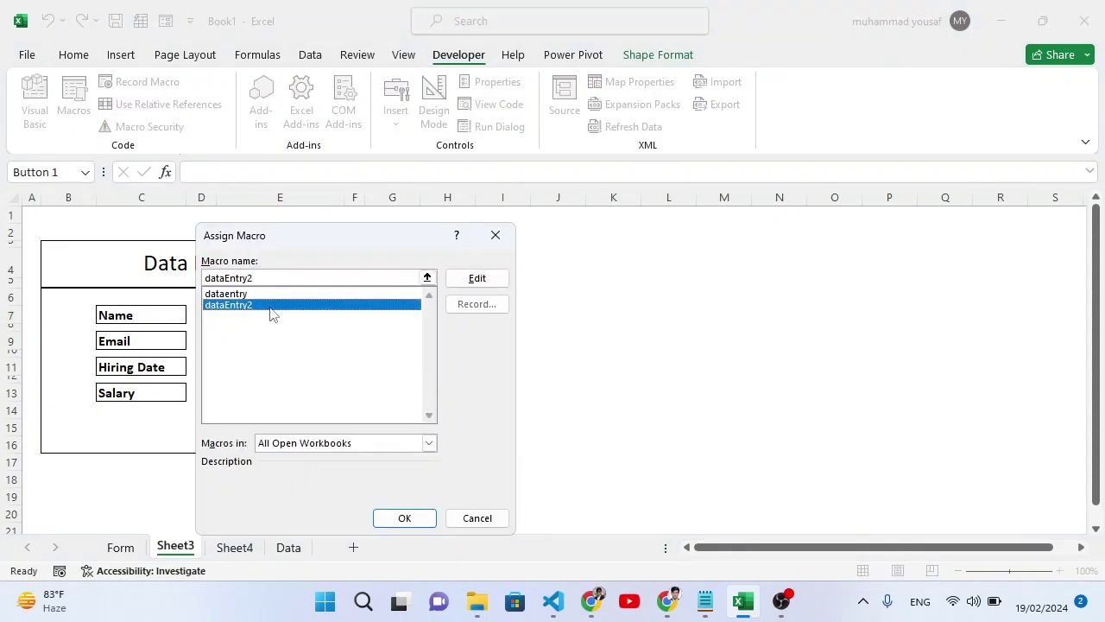
left_click(420, 518)
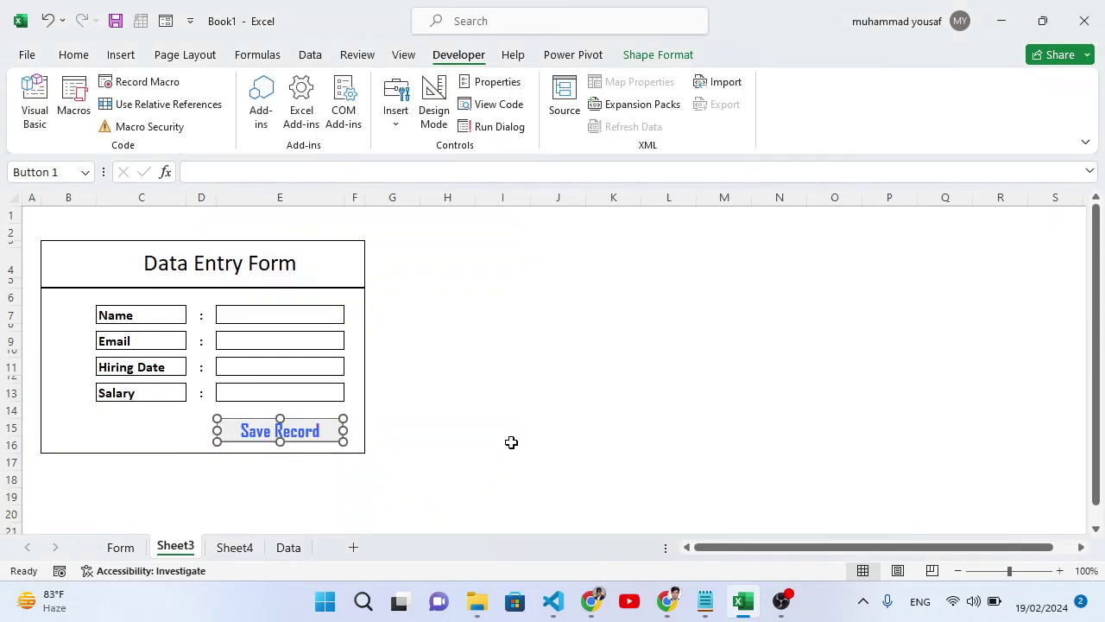
left_click(294, 316)
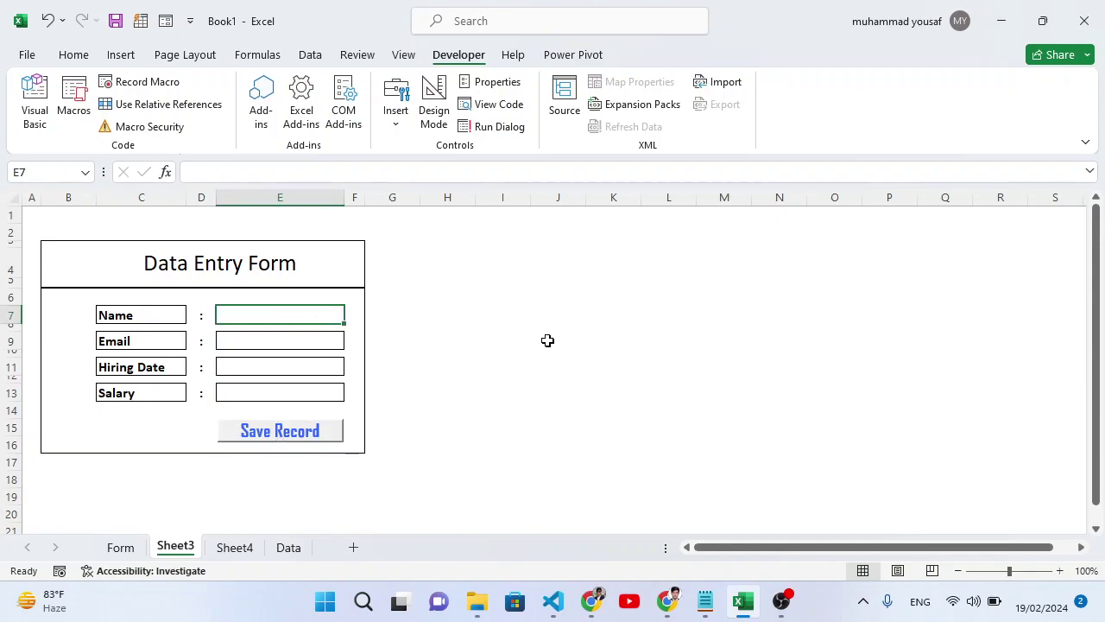
Fill the form with a new employee's name, email, hiring date 1-2-24 and salary 1400.
type("Jamal")
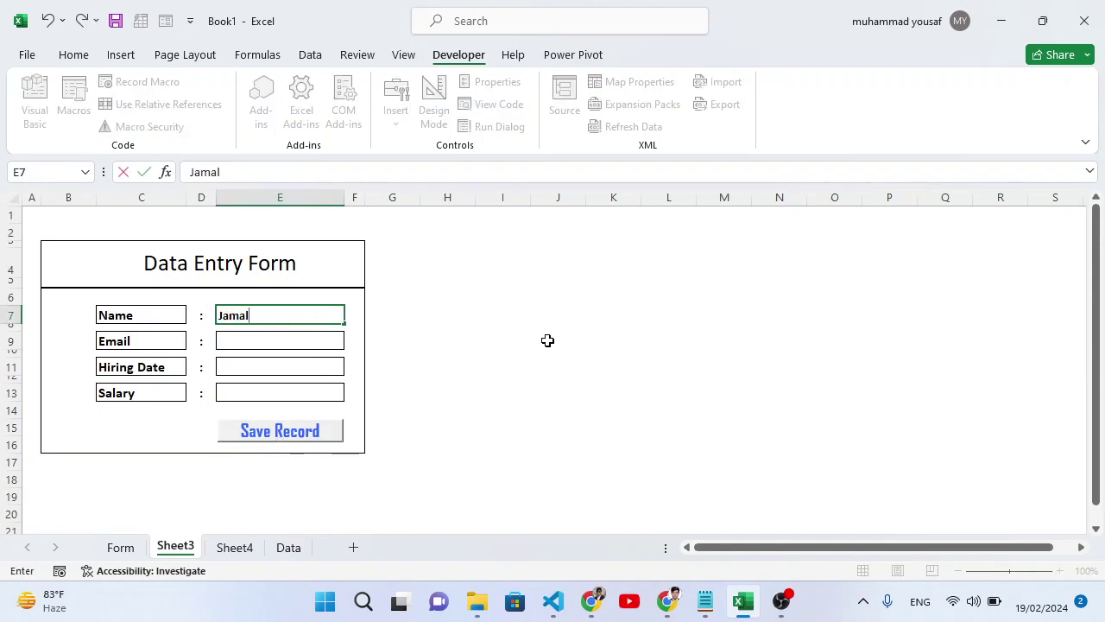
key("Return")
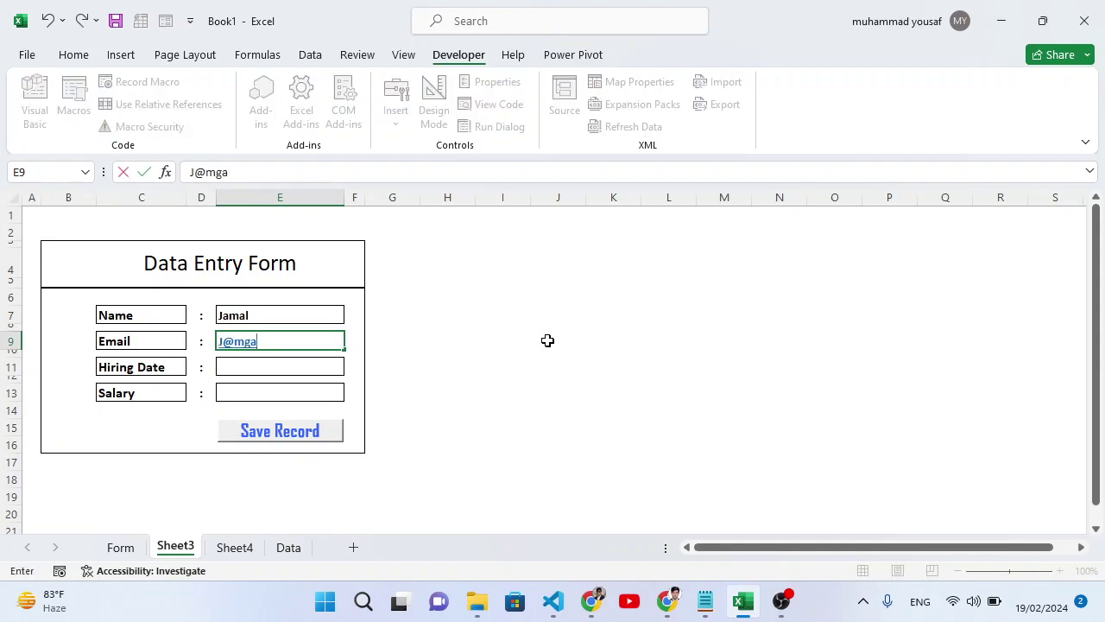
key("Return")
key("Return")
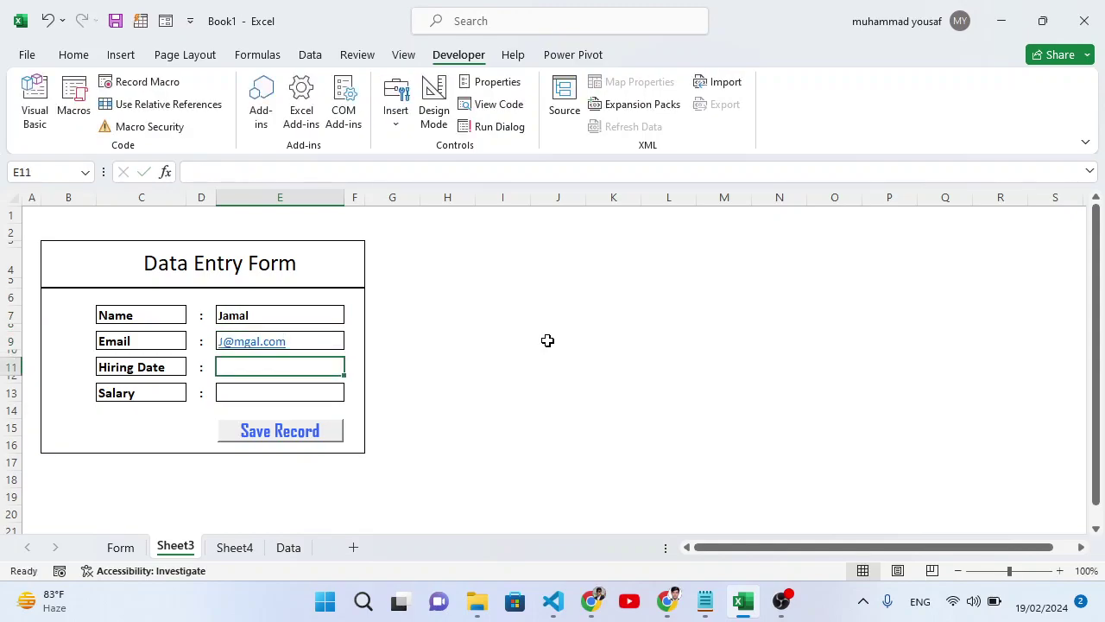
type("1")
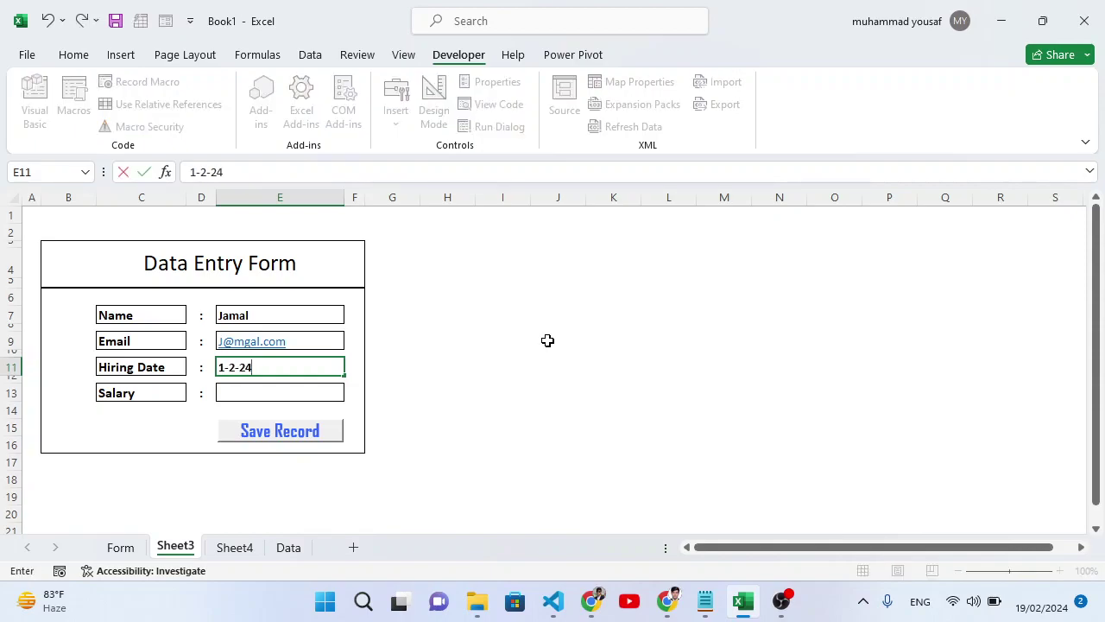
type("-2-24")
key("Return")
key("Return")
type("1400")
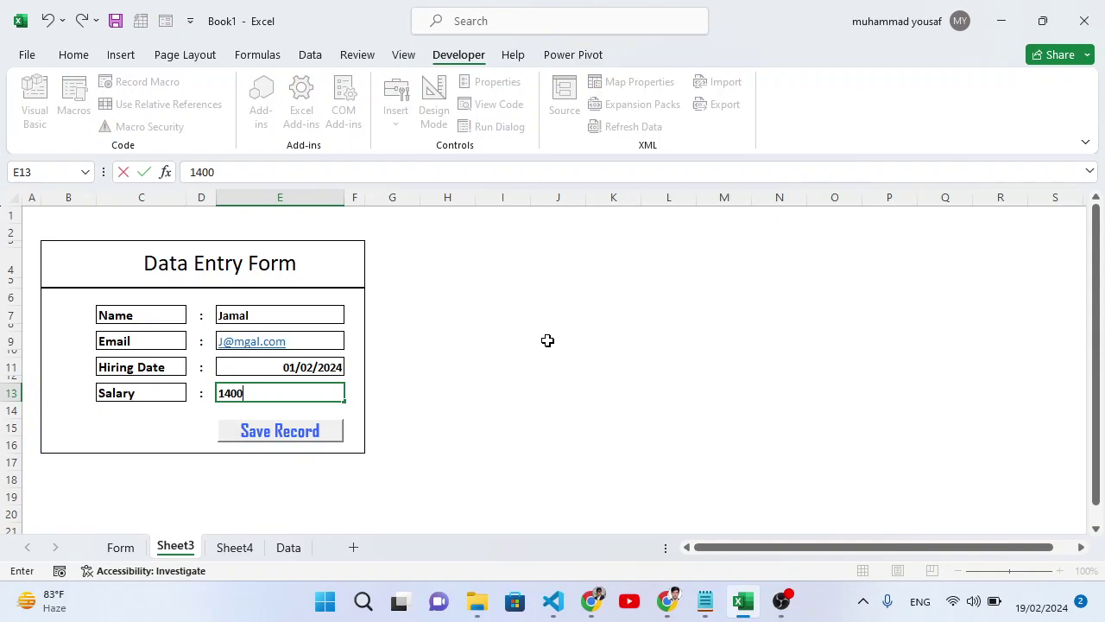
key("Return")
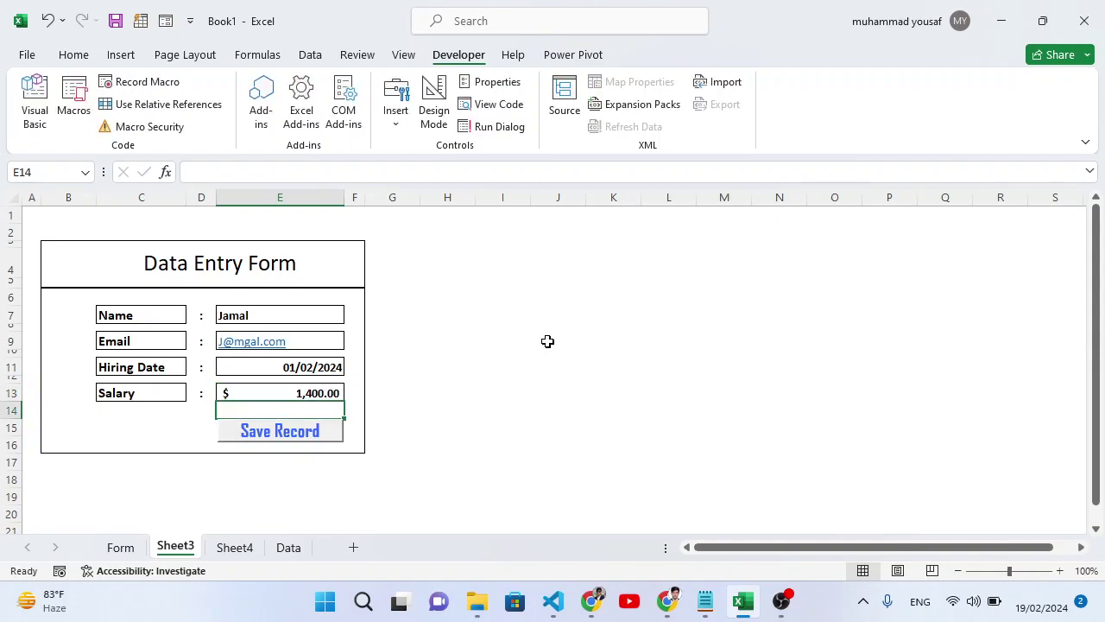
Save the record with Save Record and confirm it appears as row 3 on Sheet4.
left_click(230, 547)
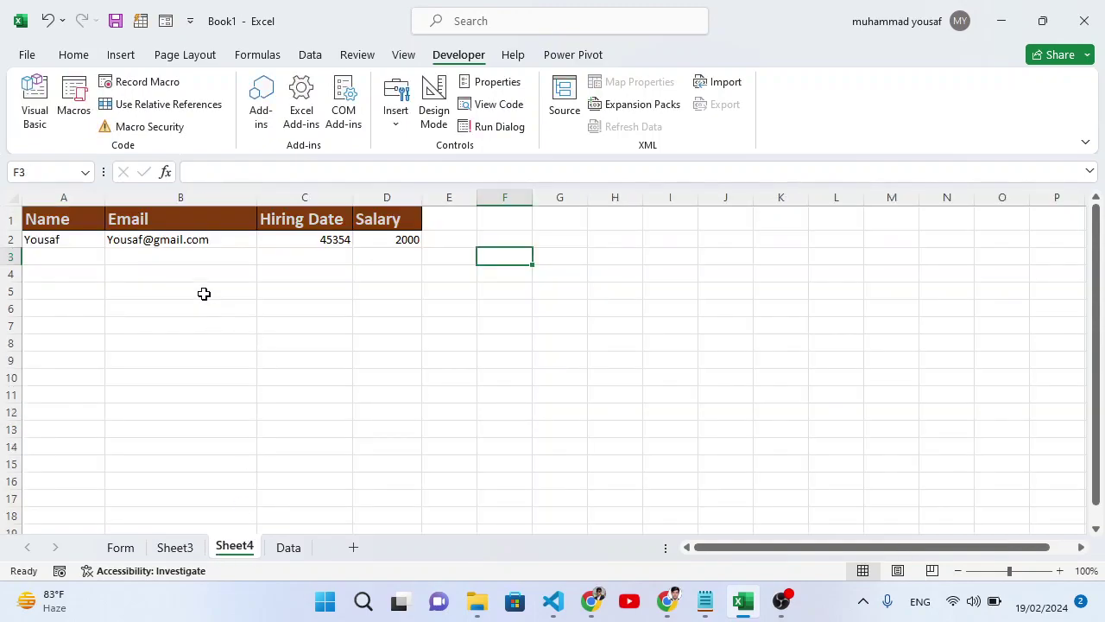
left_click(175, 548)
left_click(285, 432)
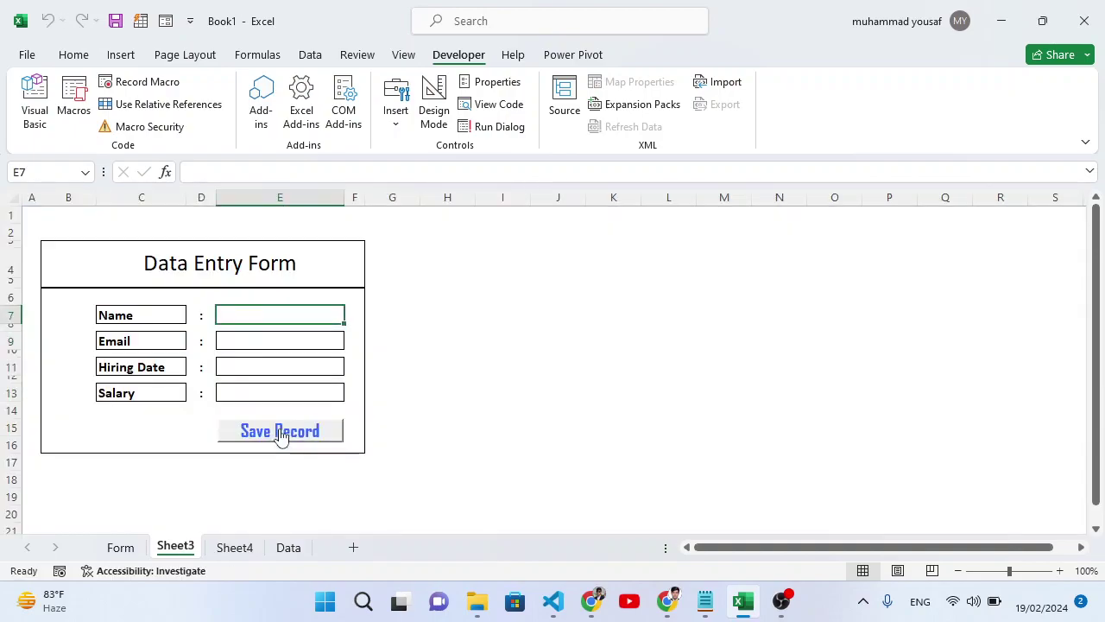
left_click(234, 548)
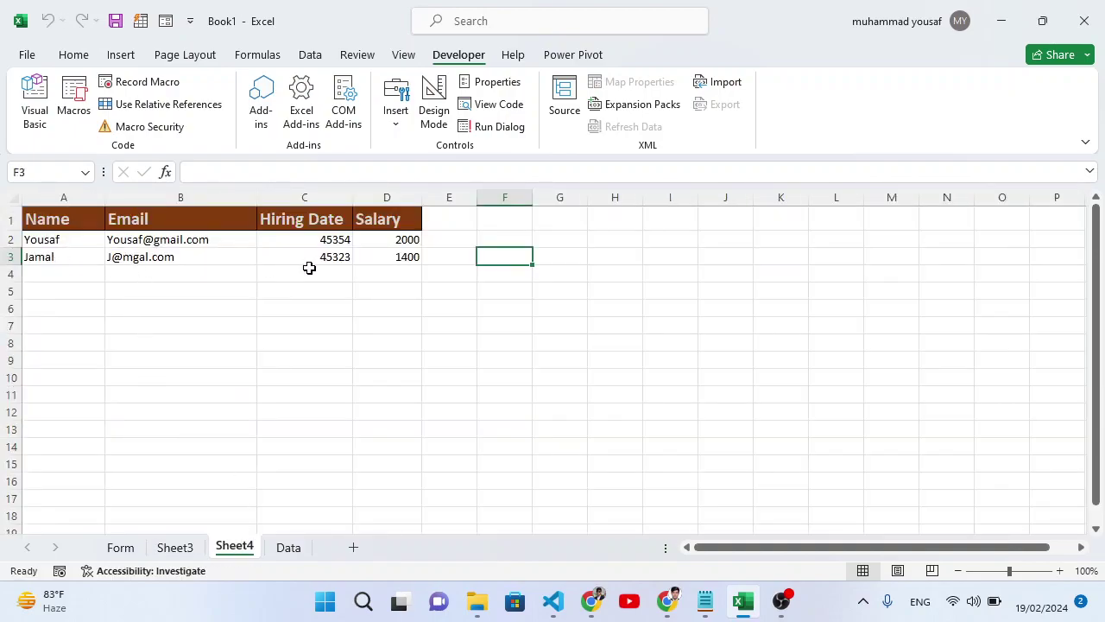
left_click(181, 546)
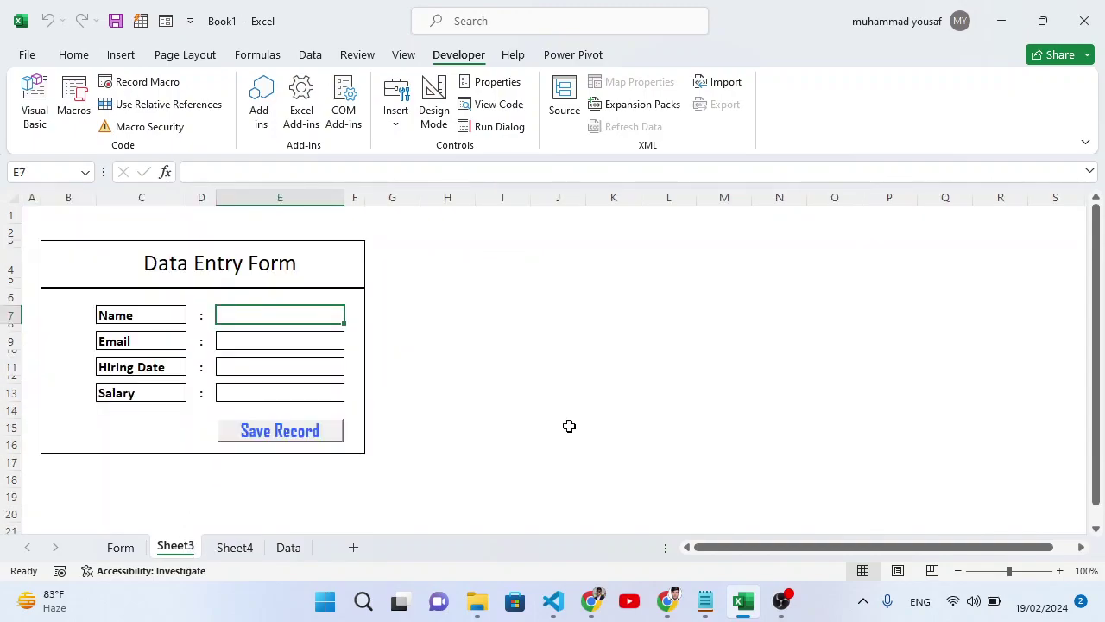